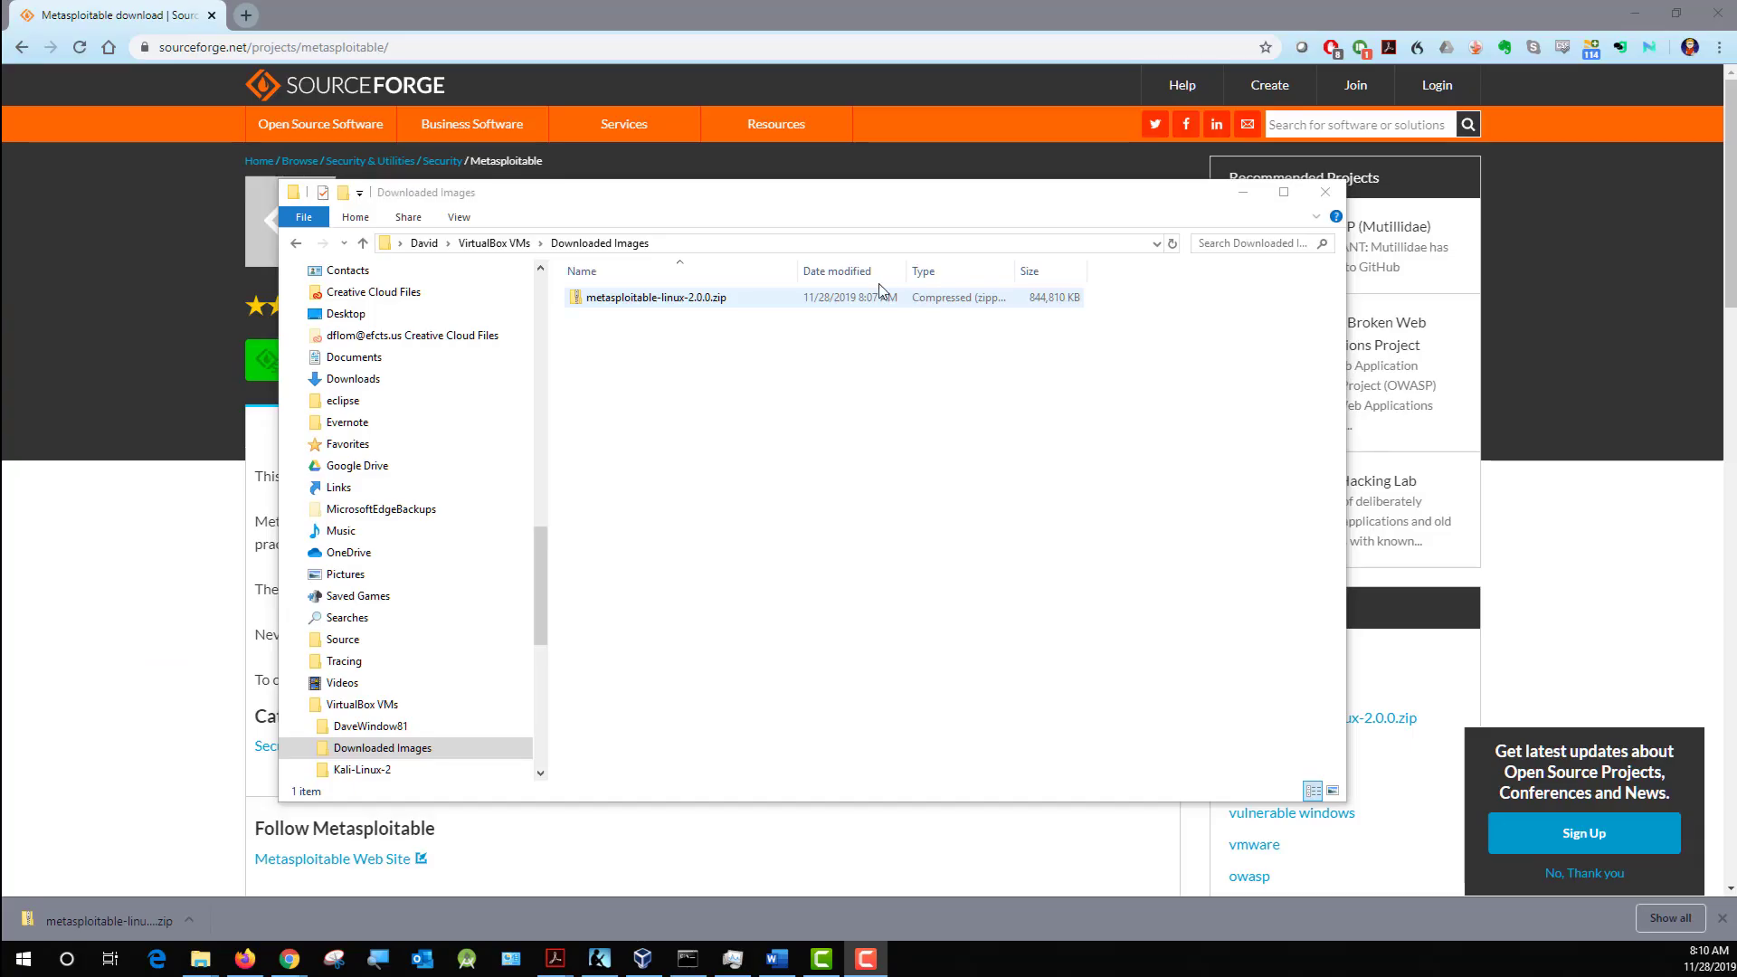
Extract metasploitable-linux-2.0.0.zip to the suggested folder and open the extracted Metasploitable2-Linux folder.
click(570, 231)
right_click(663, 307)
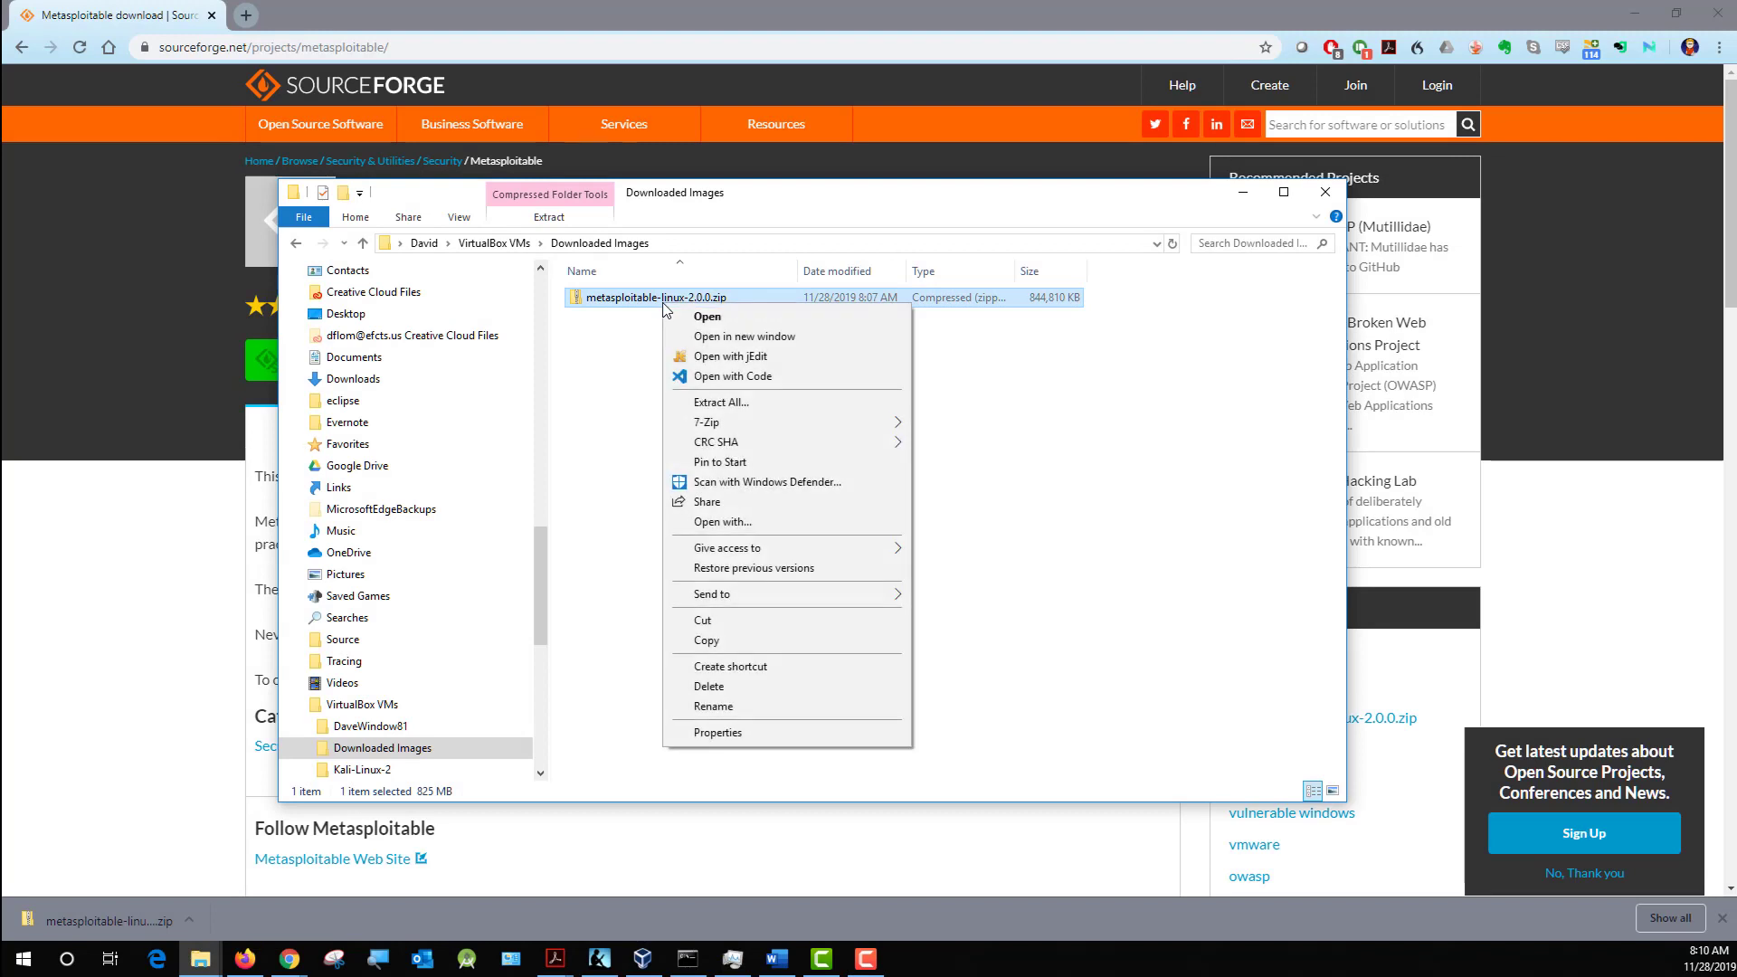
click(706, 405)
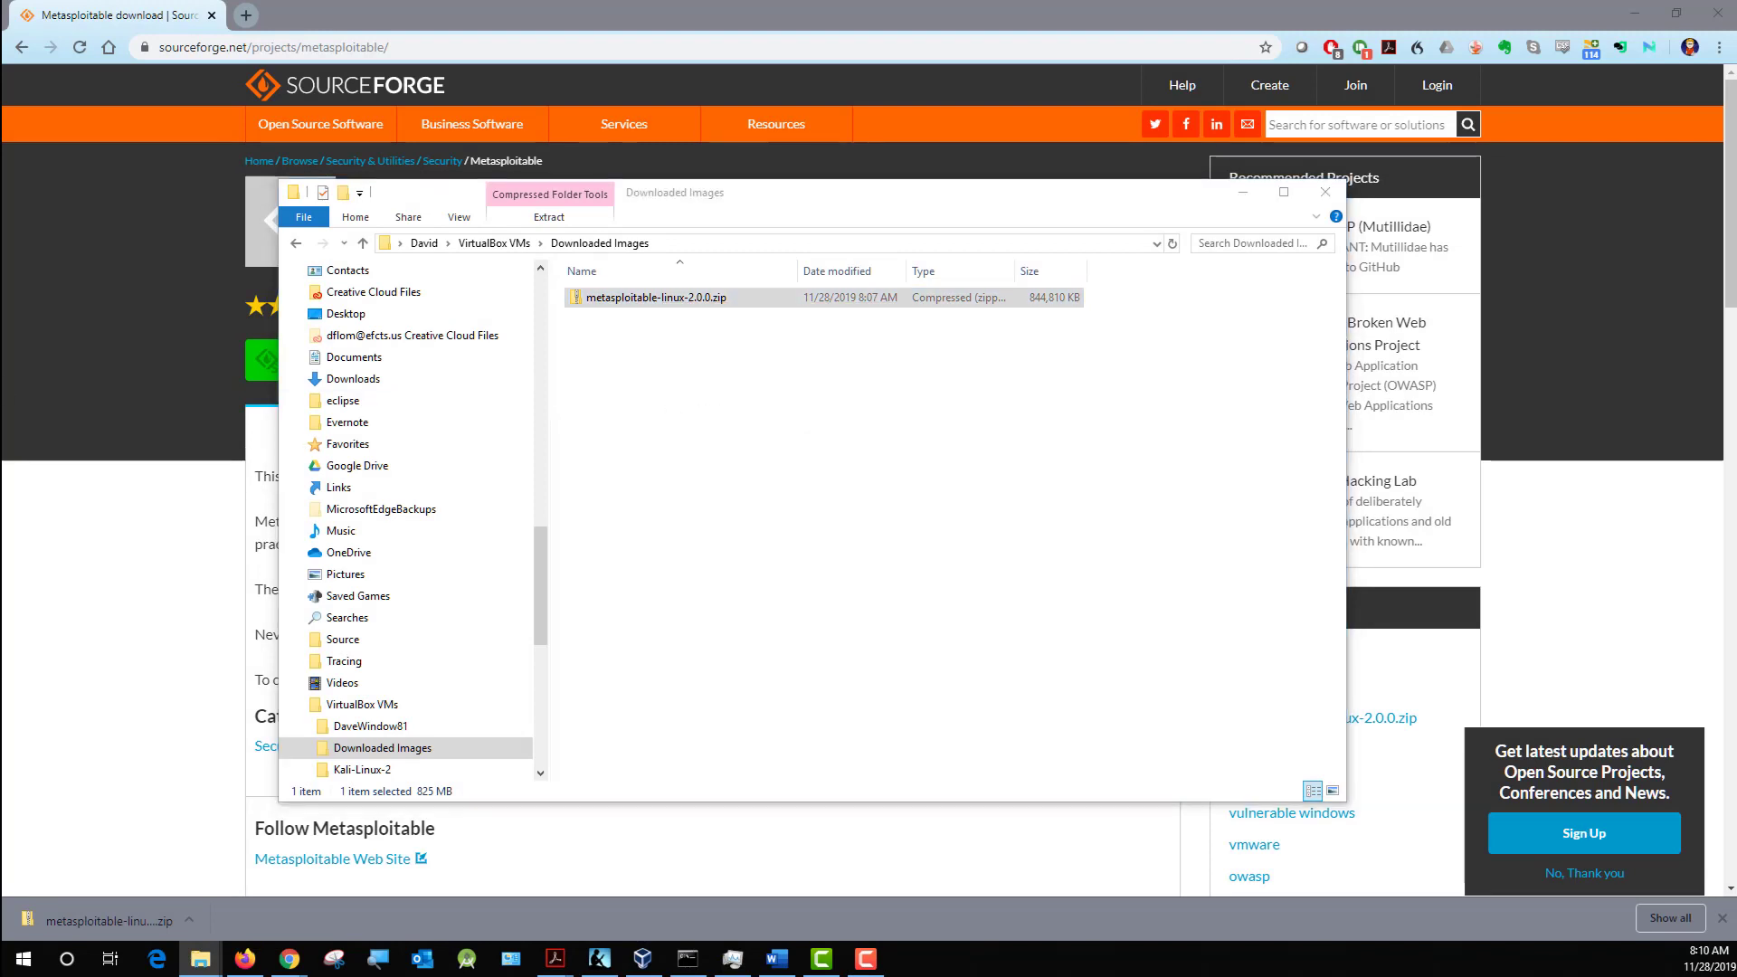
drag(631, 291, 932, 291)
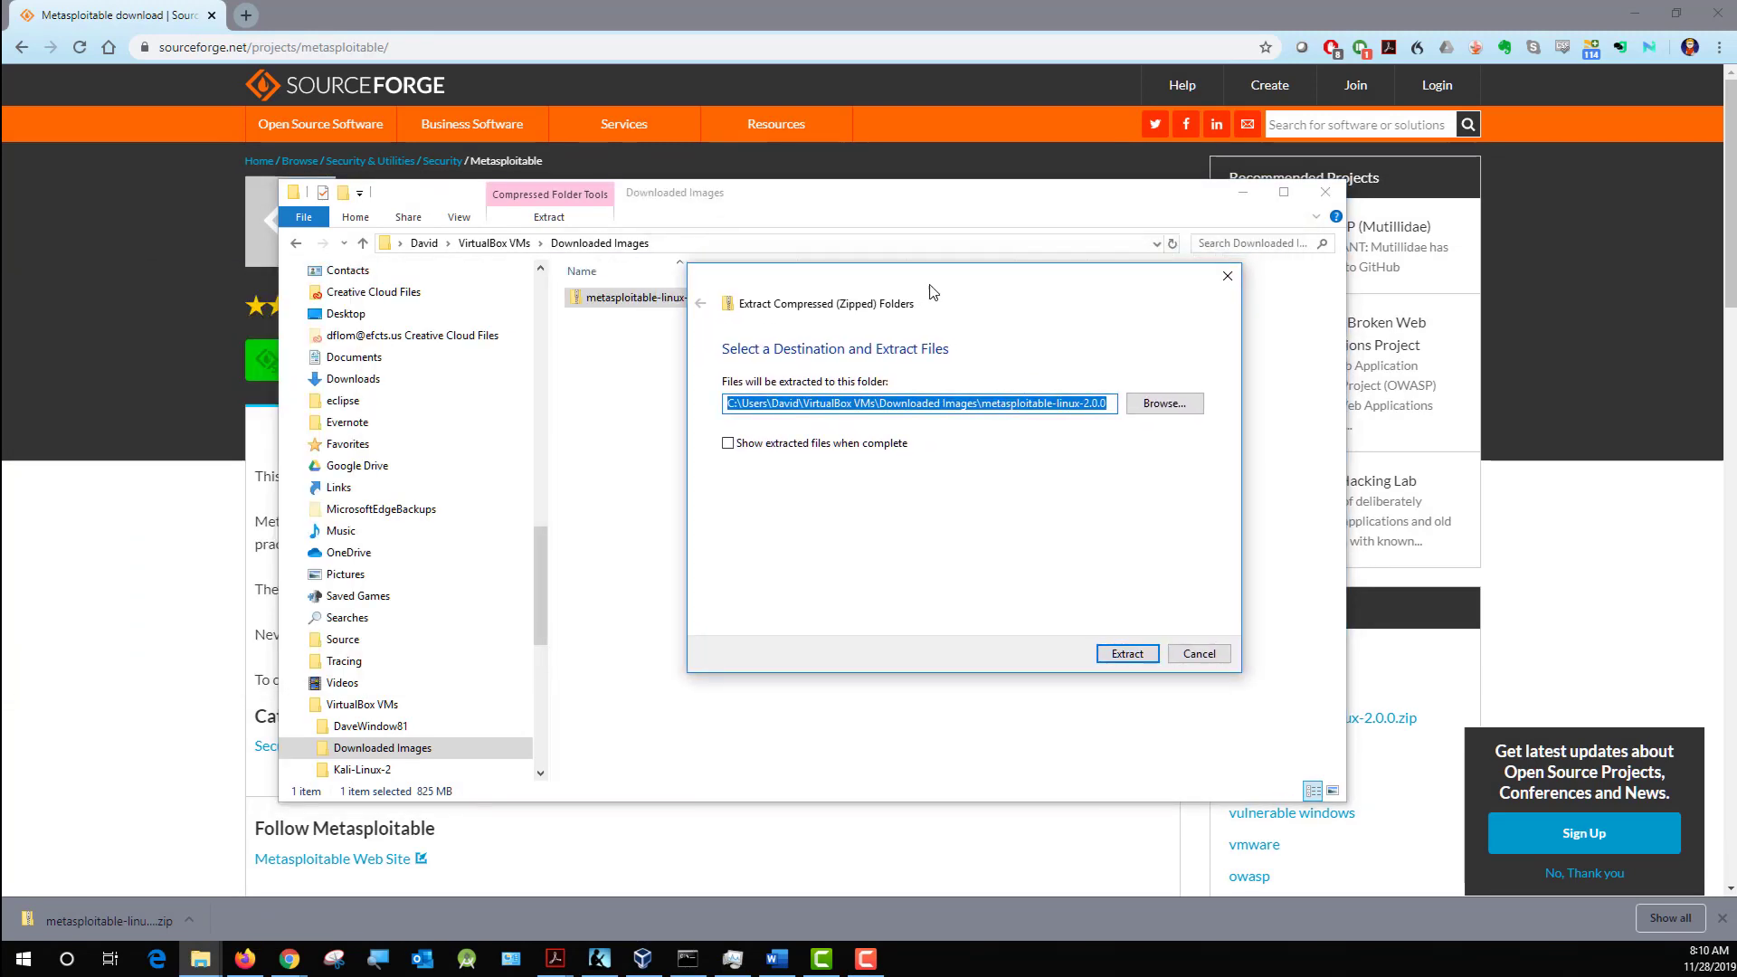
click(1128, 656)
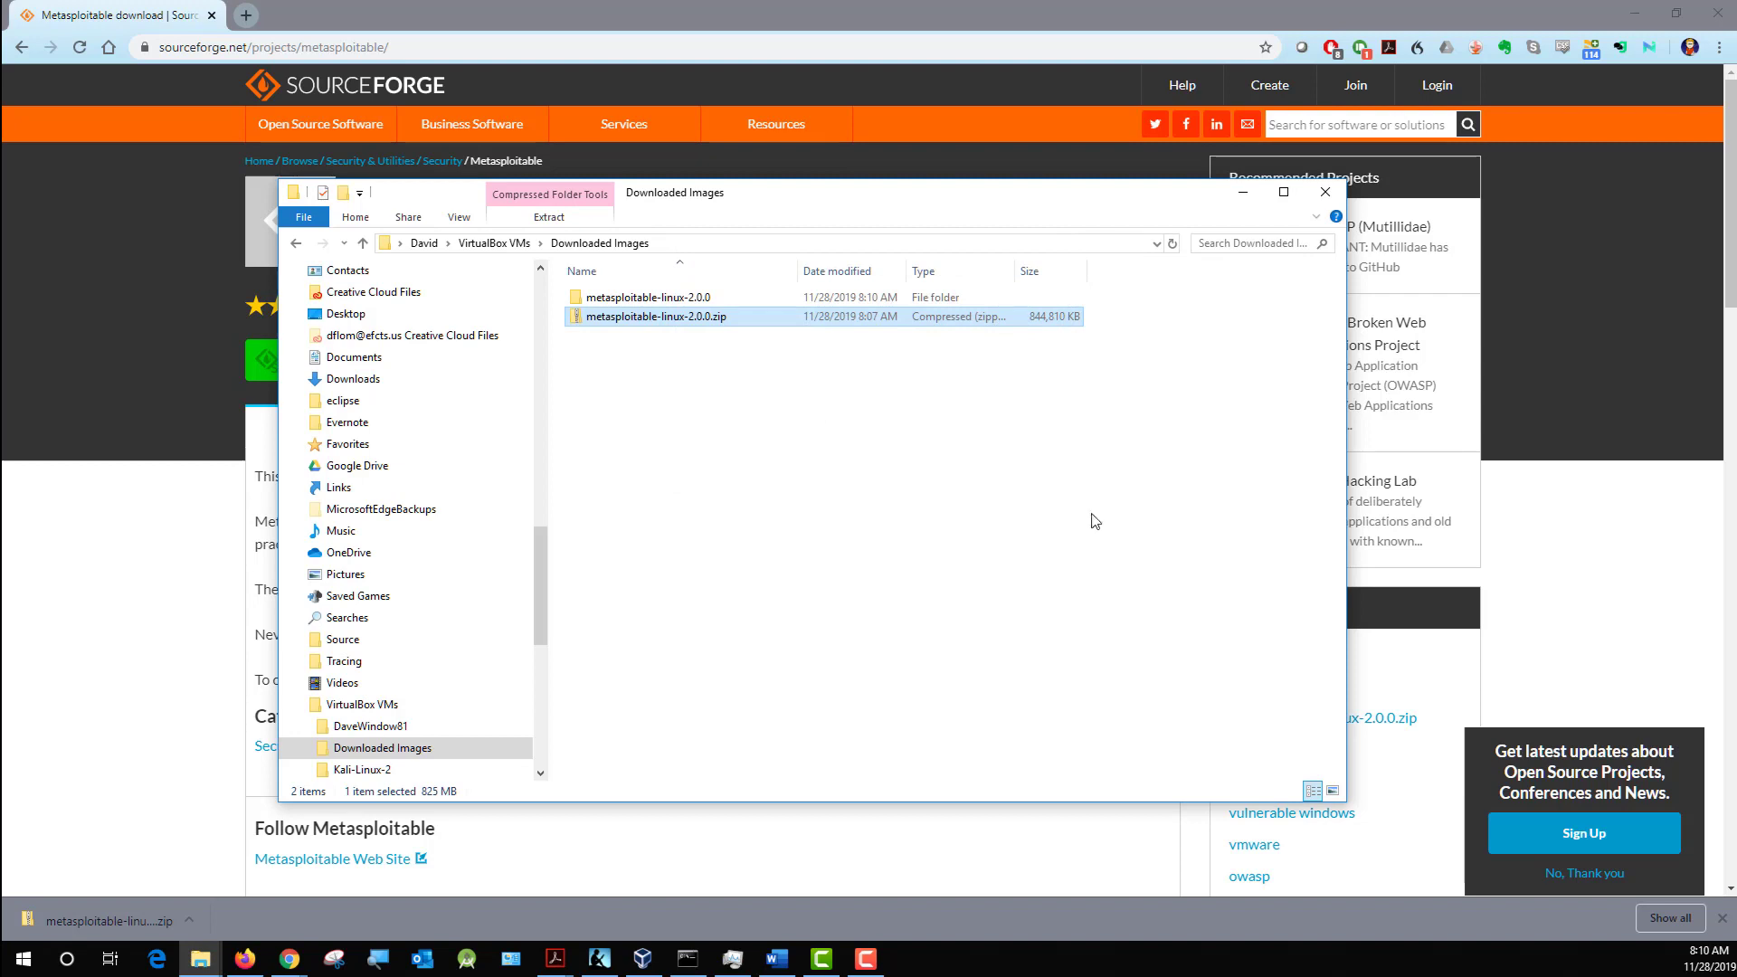
double_click(649, 297)
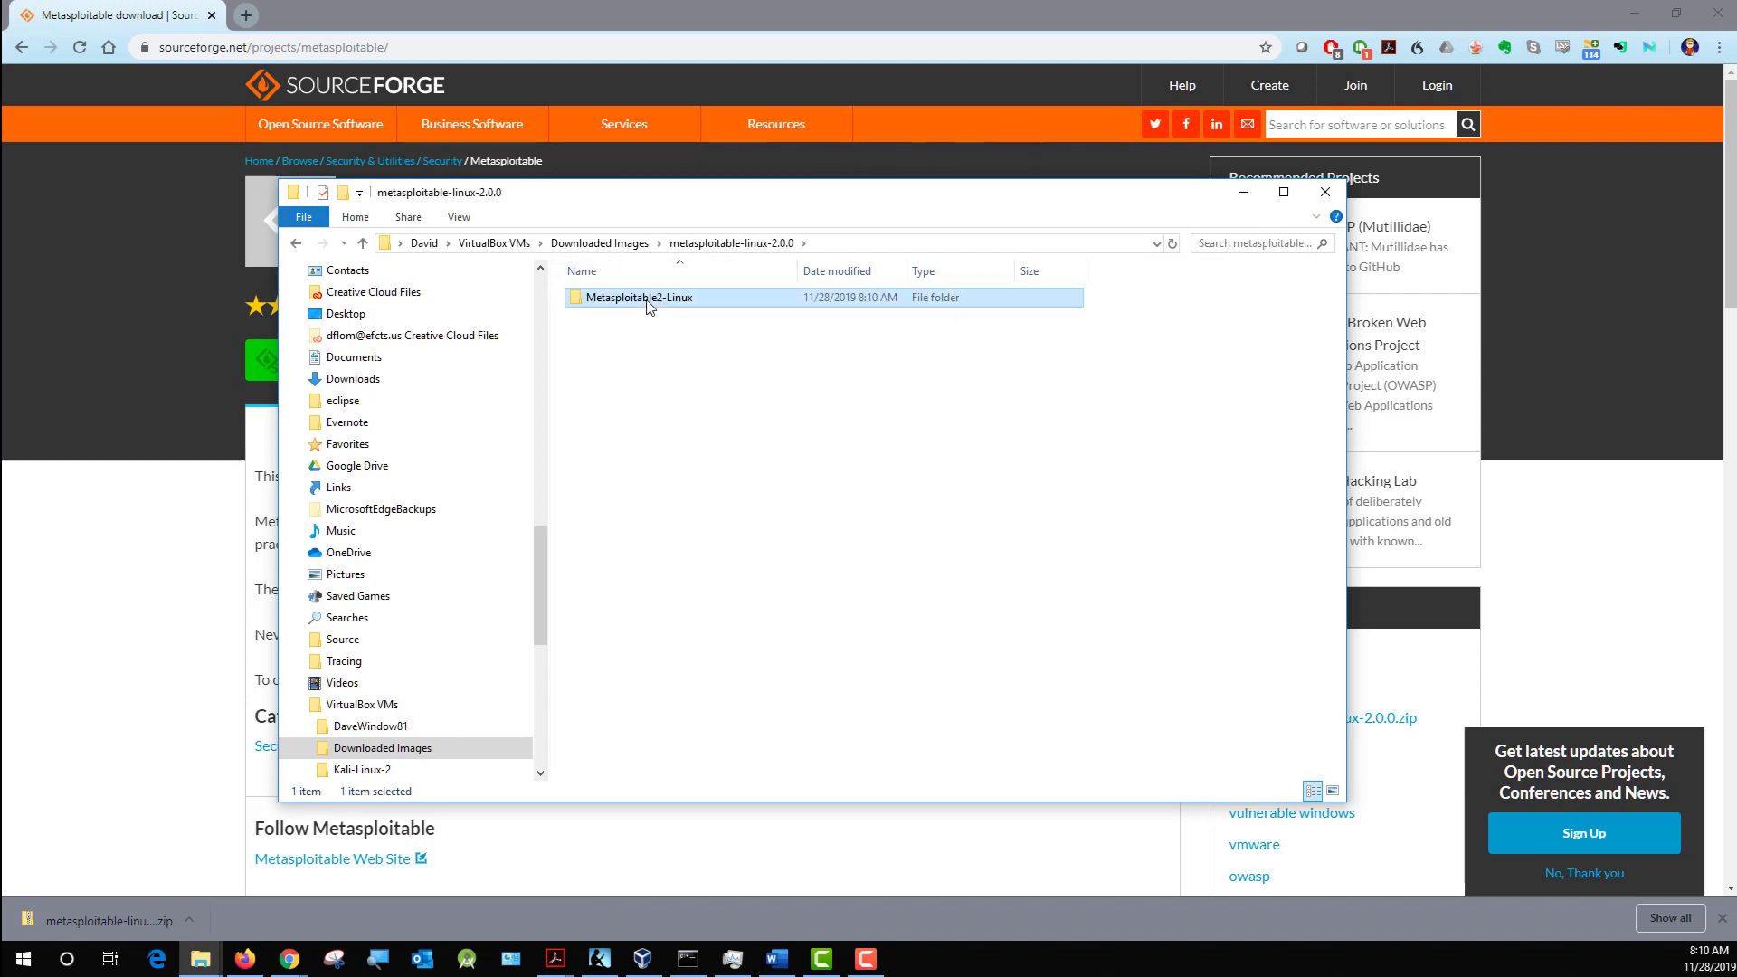
double_click(649, 299)
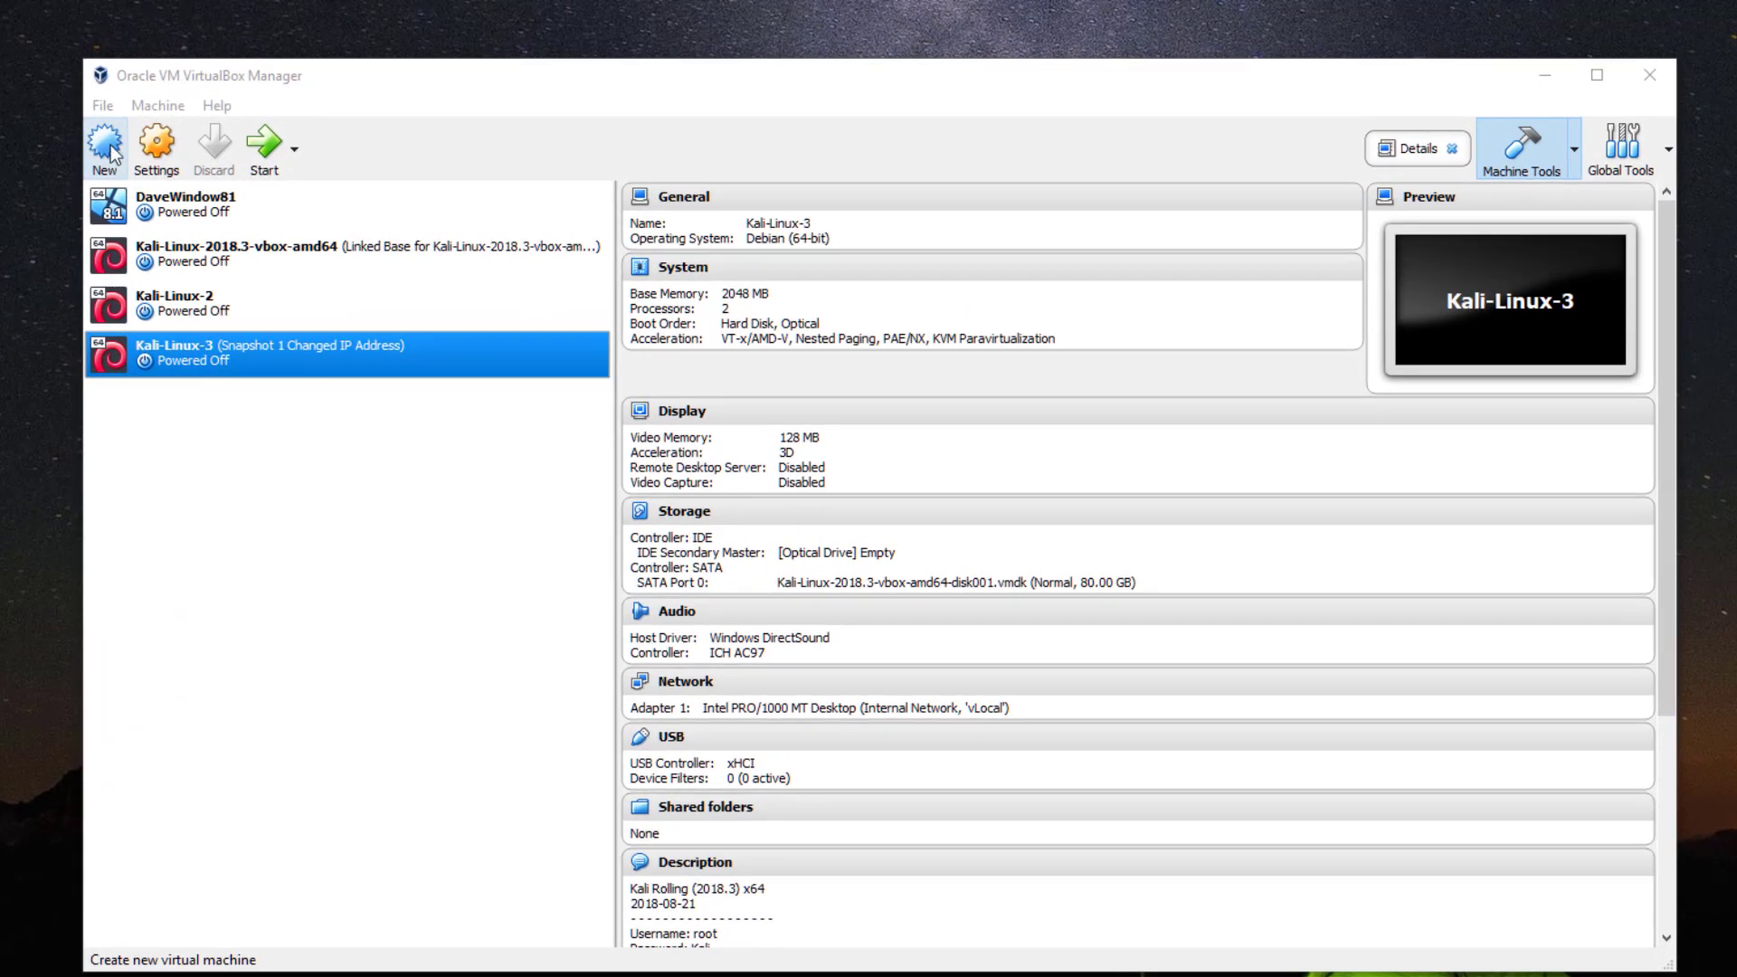
Define a new VirtualBox virtual machine named Metasploitble2, type Linux, version Debian (32-bit), with 1024 MB of memory.
click(105, 145)
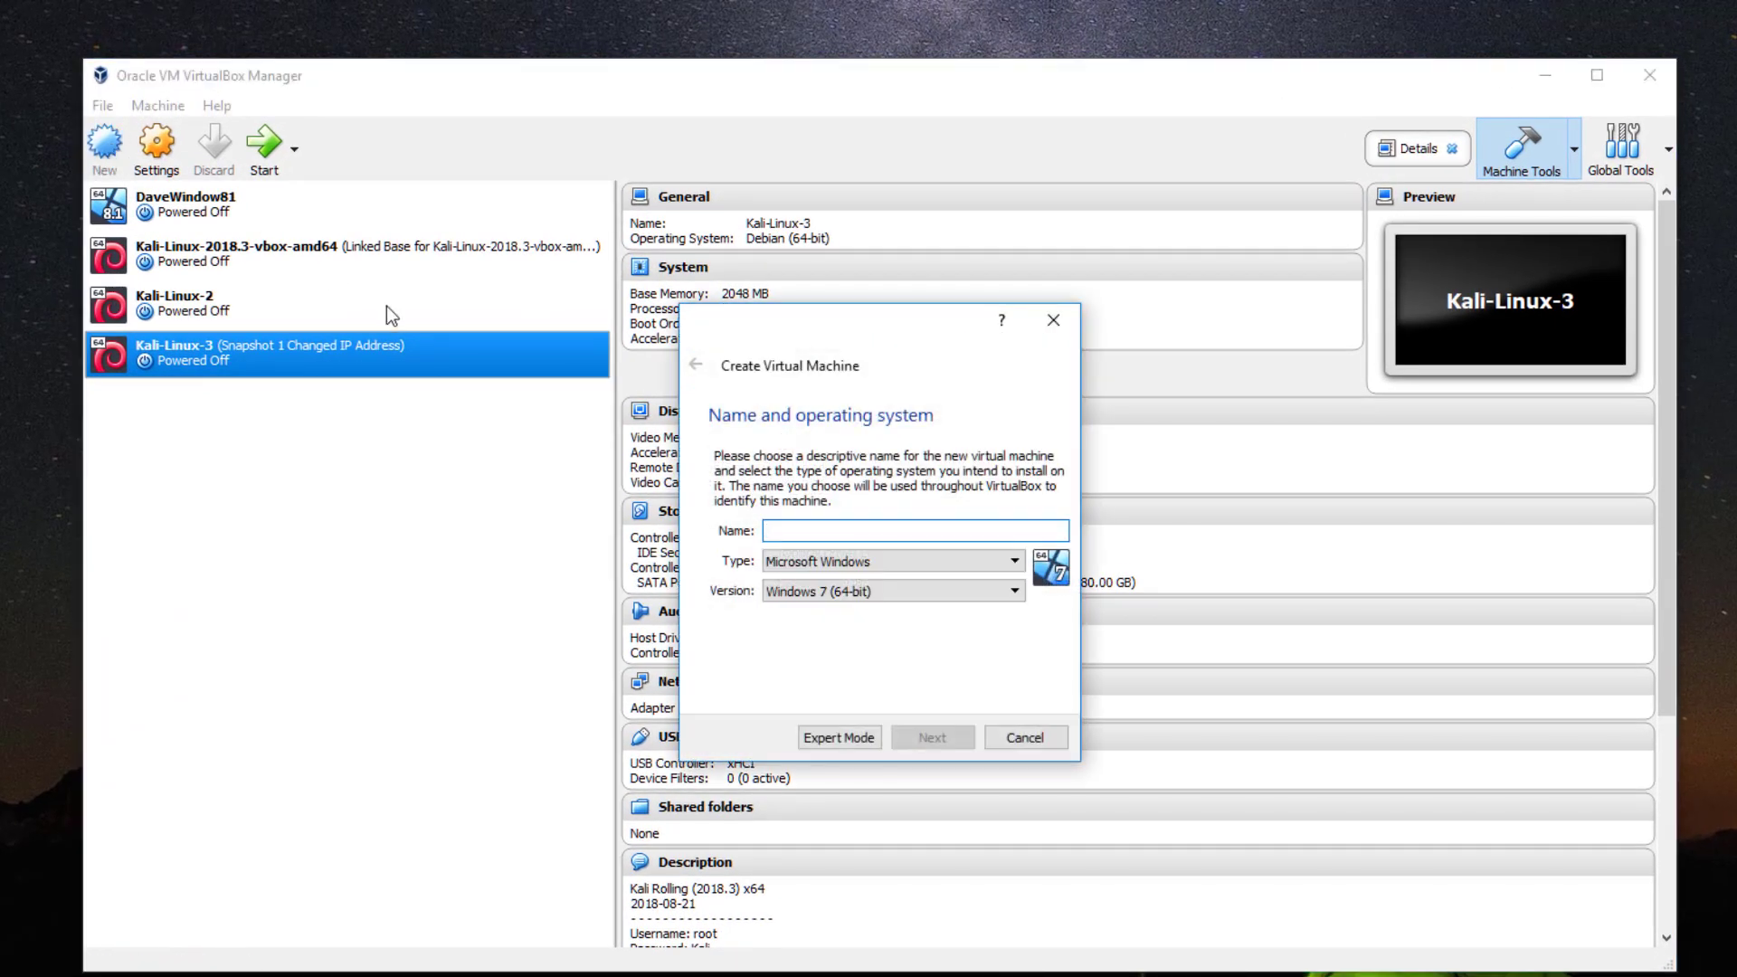
text(Meta)
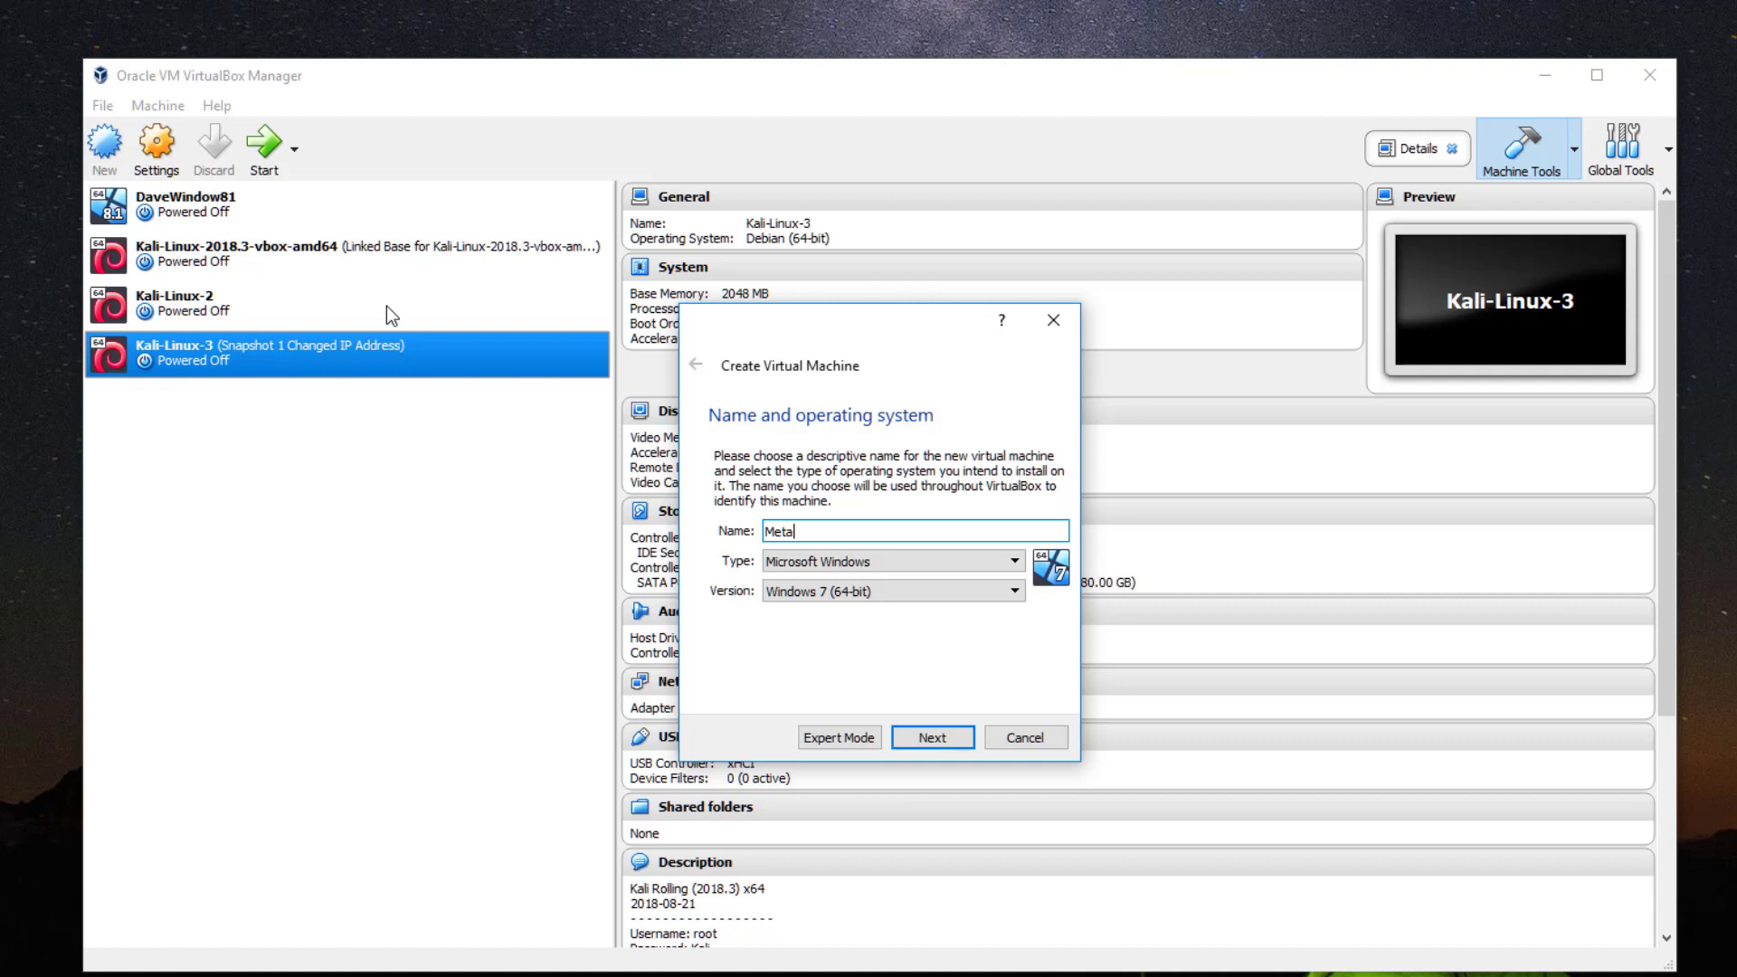
text(sploitble2)
click(1003, 561)
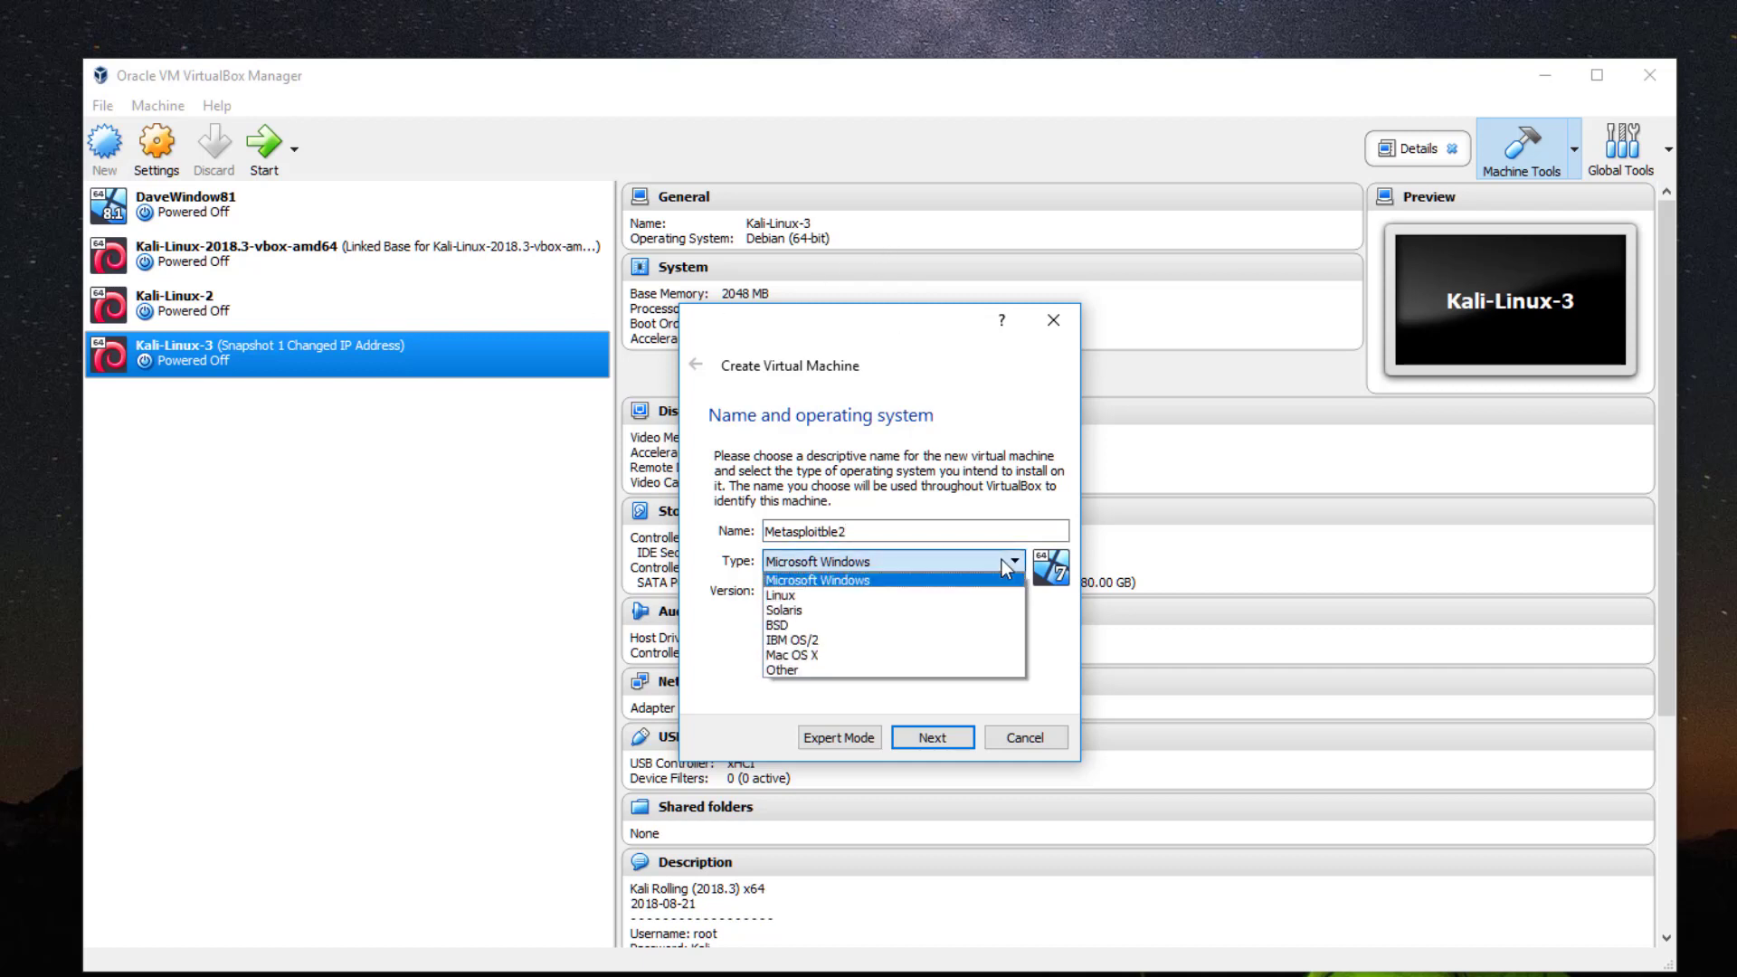
click(986, 594)
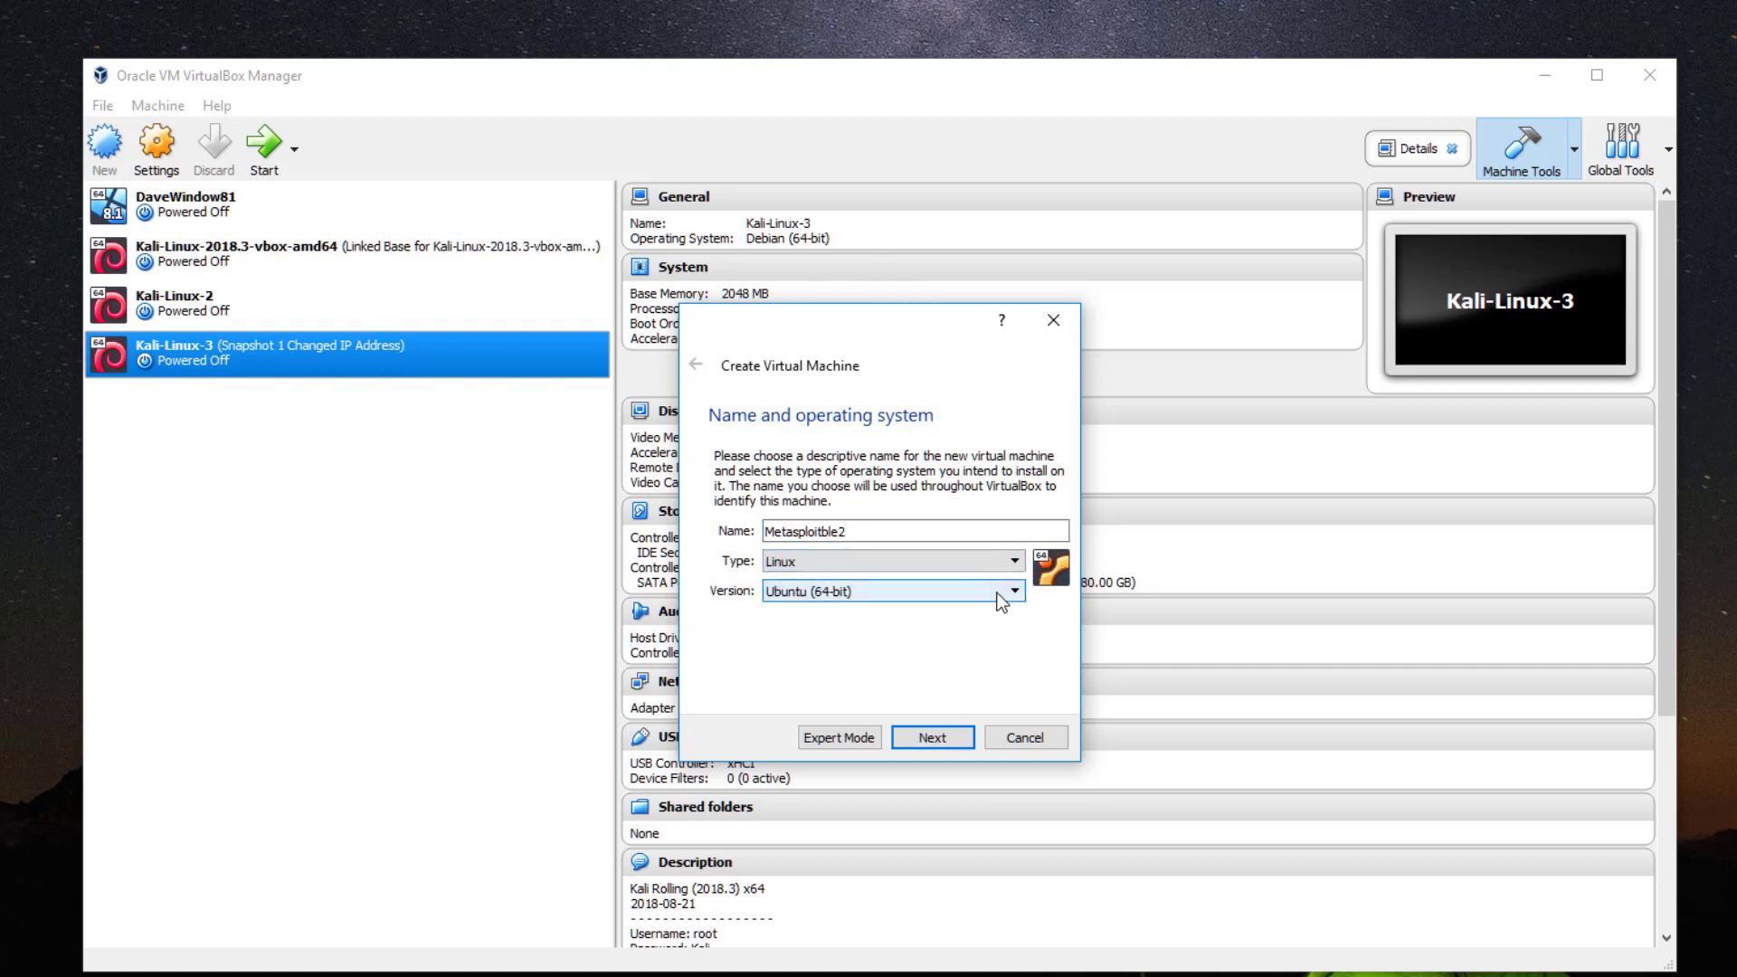
click(1010, 593)
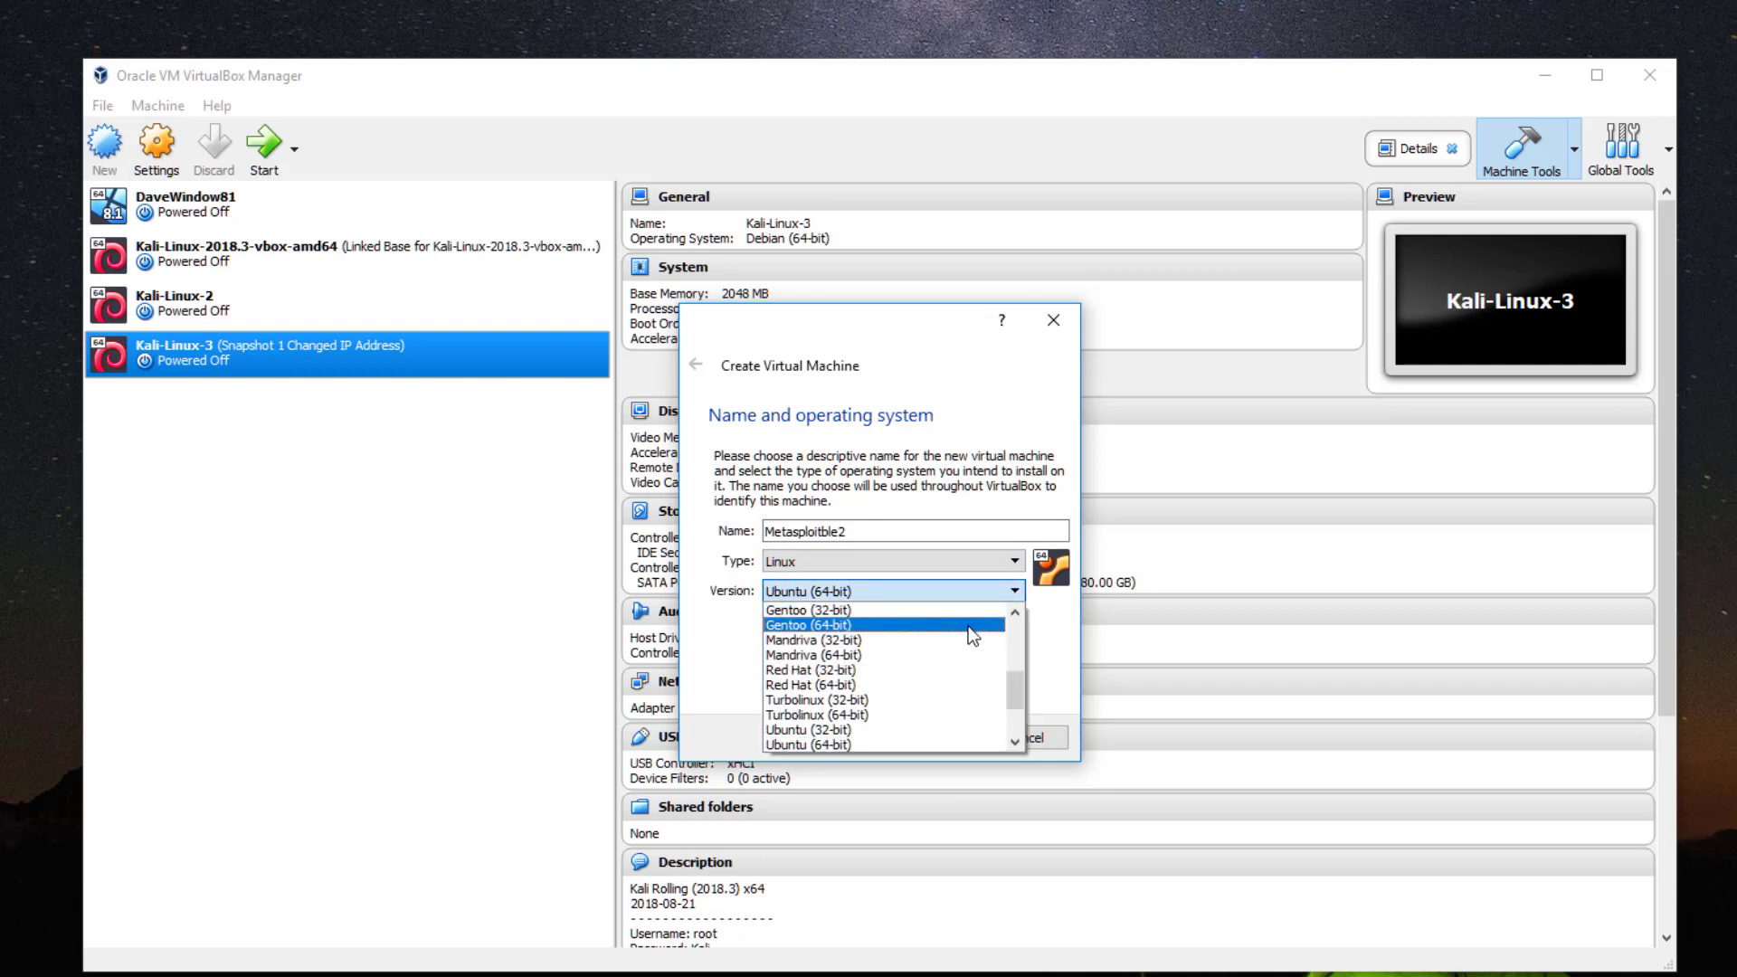
scroll(965, 632, down, 2)
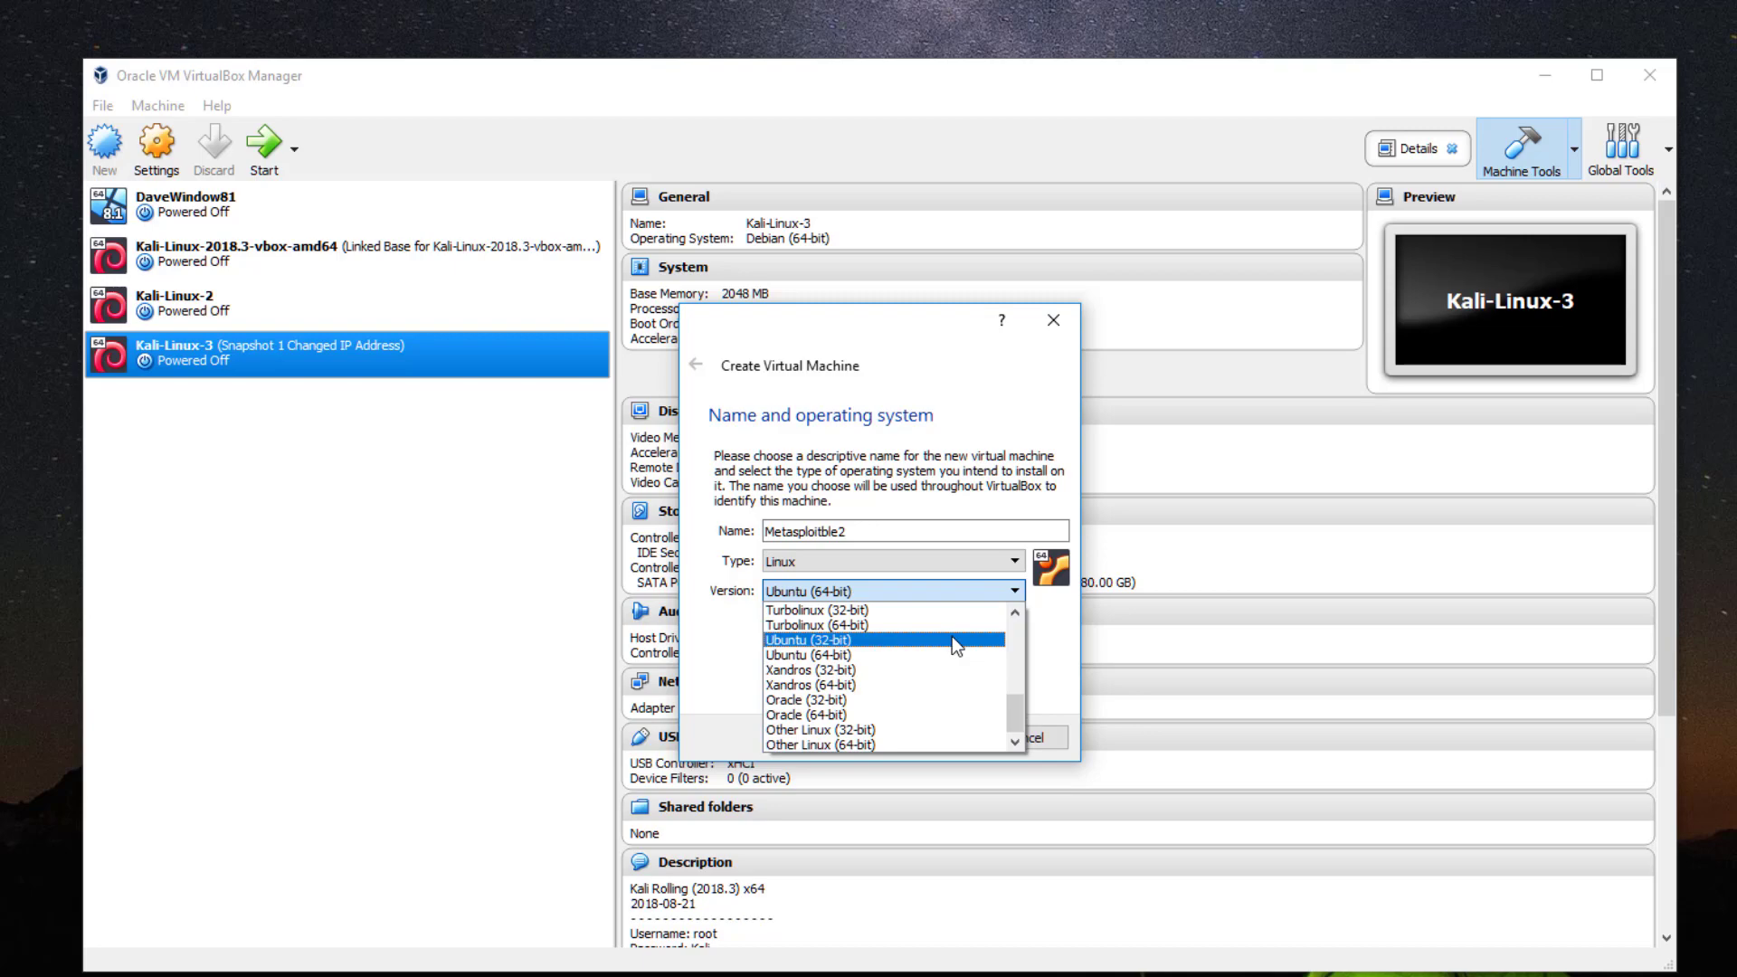
scroll(951, 637, up, 6)
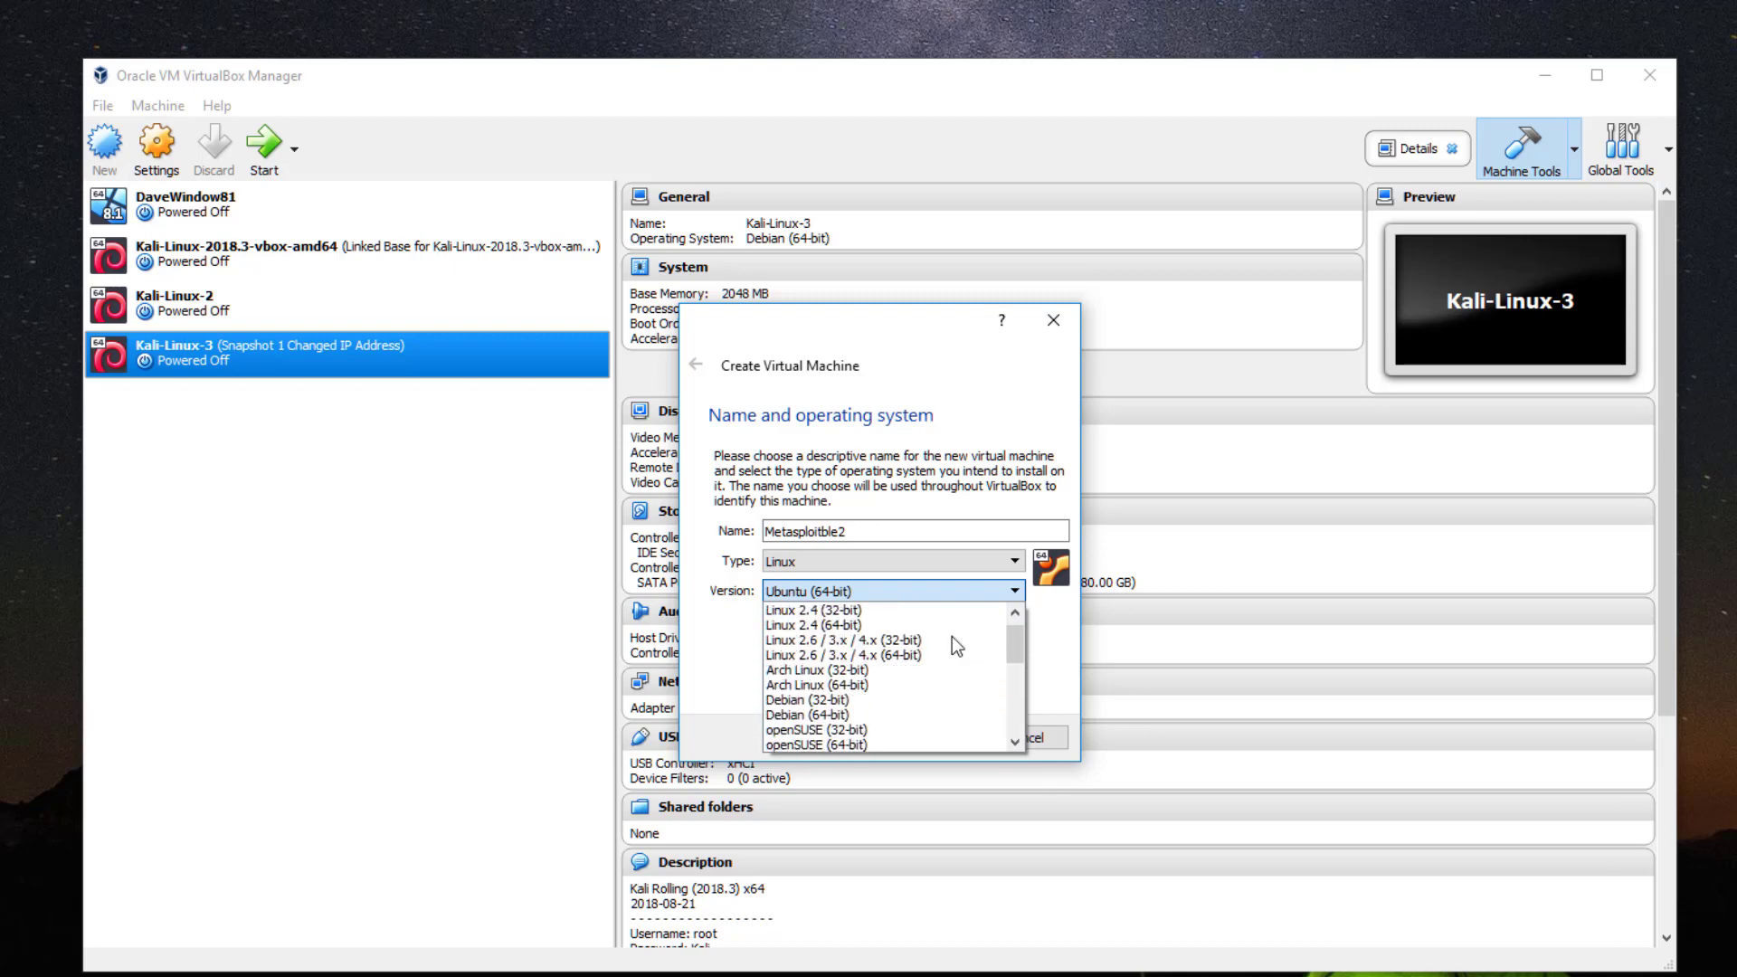
click(807, 700)
click(897, 582)
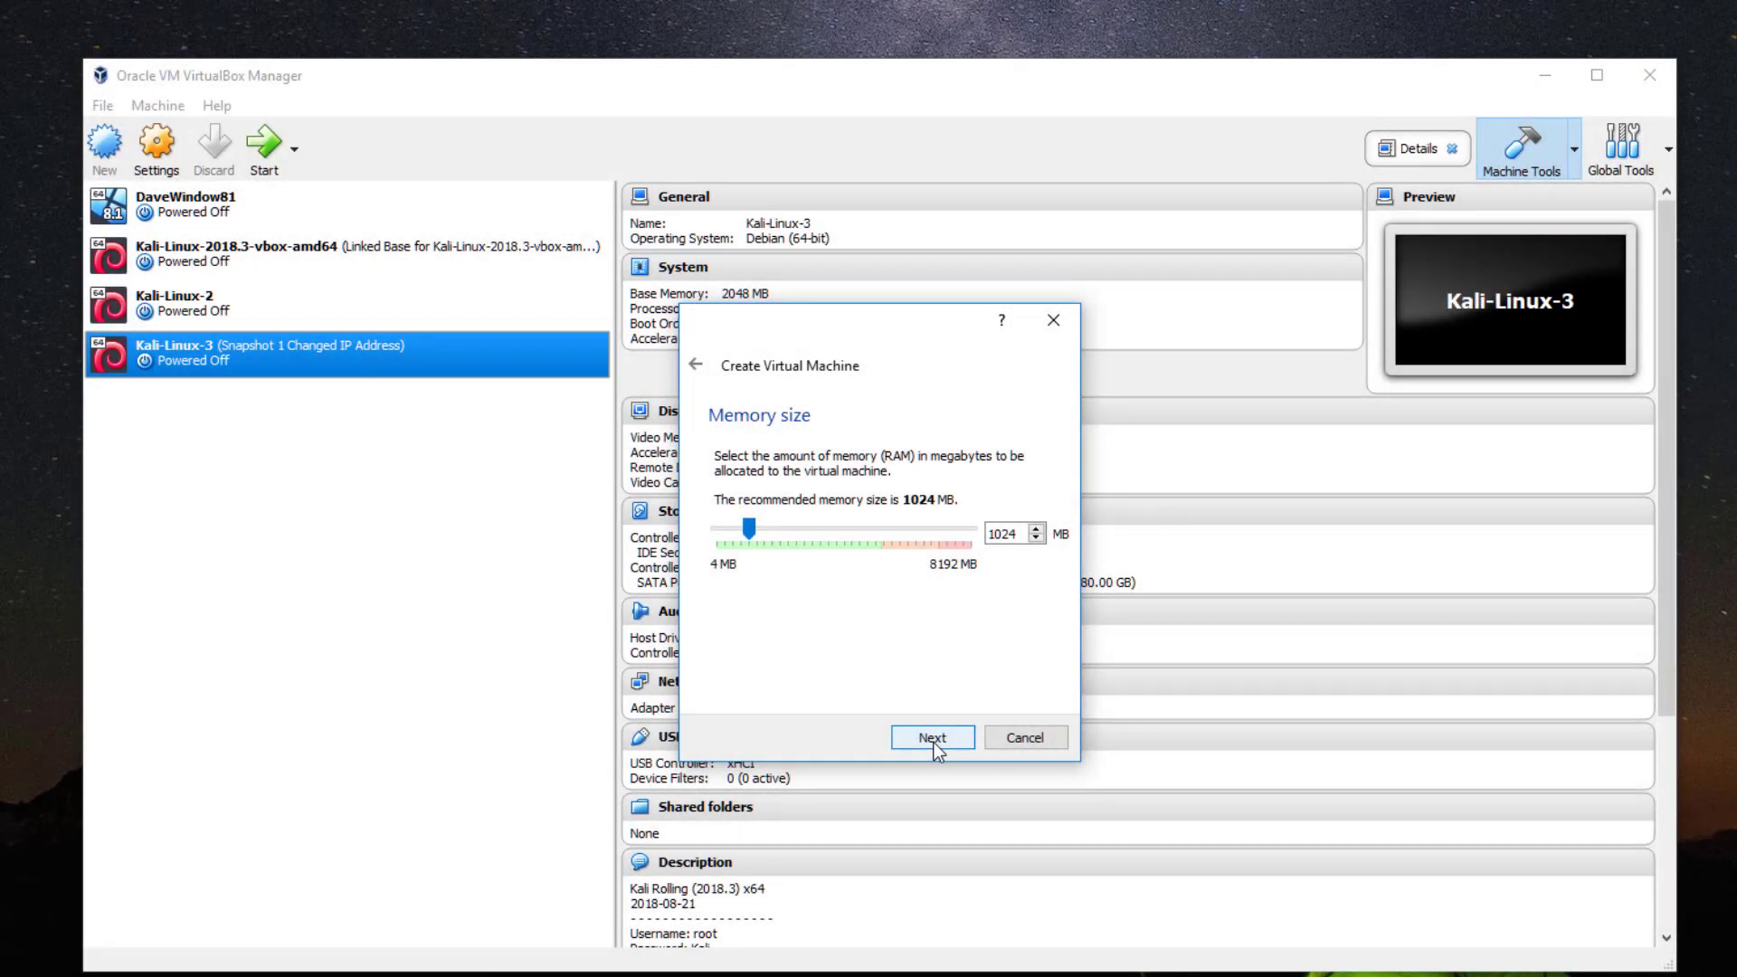
click(932, 739)
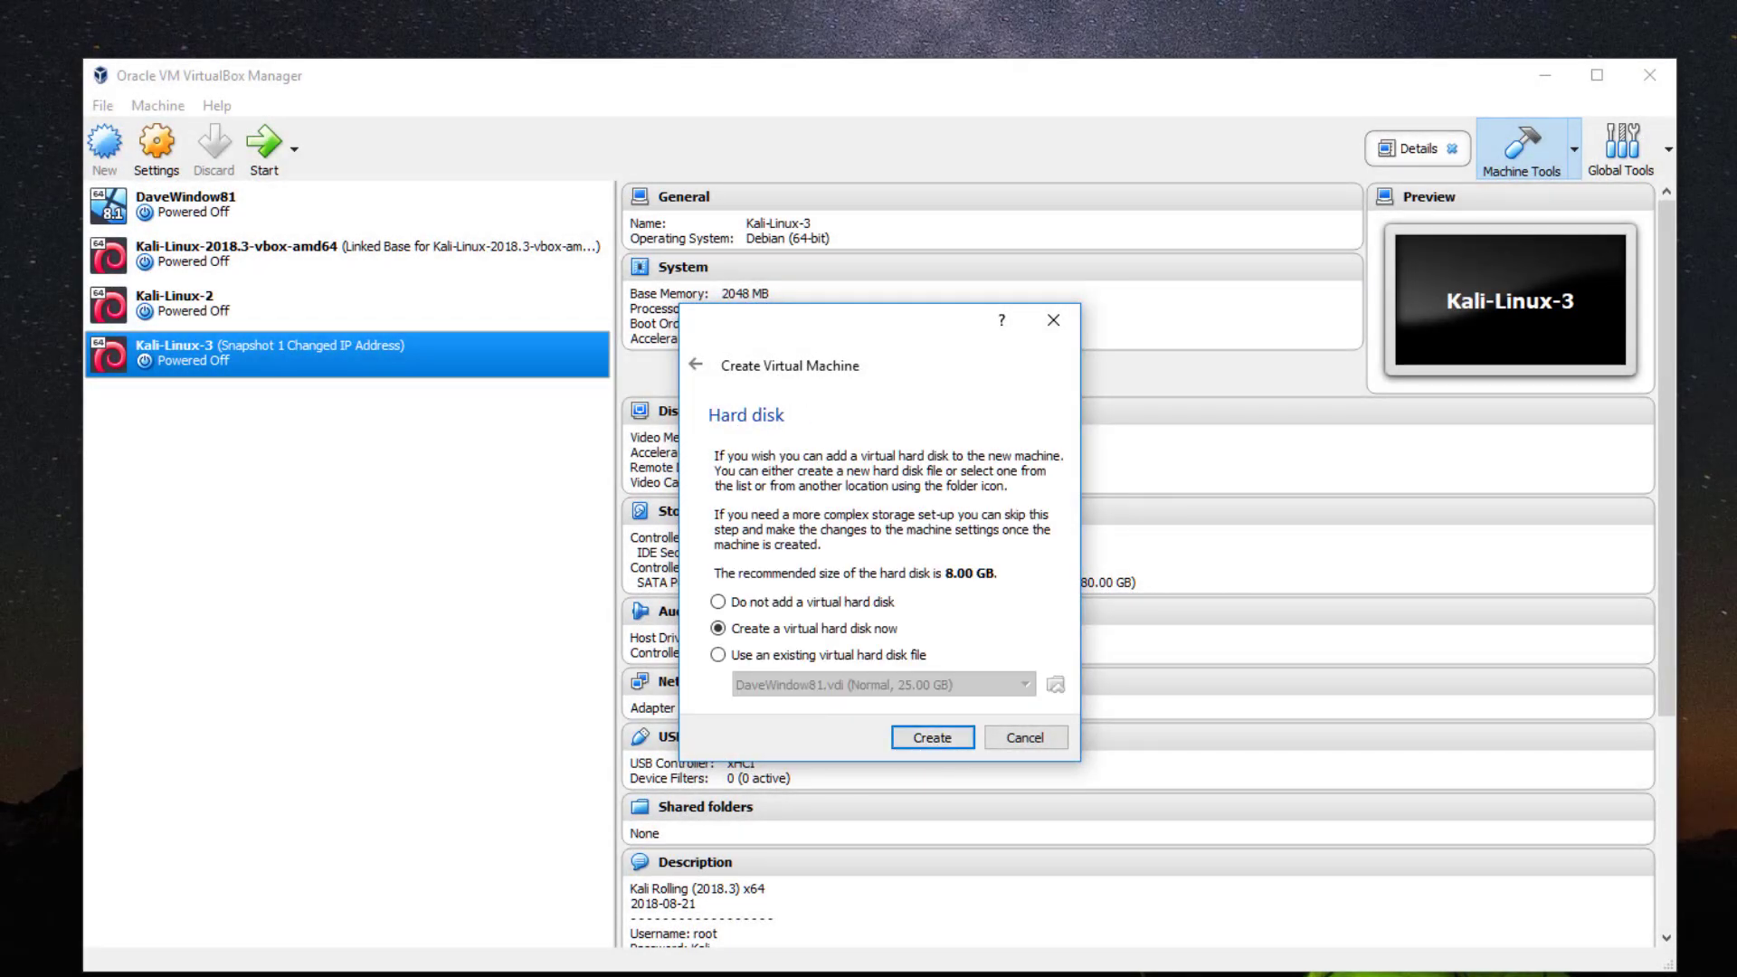
Create a dynamically allocated 16 GB VDI hard disk for the new virtual machine and finish creating the machine.
key(Return)
click(934, 743)
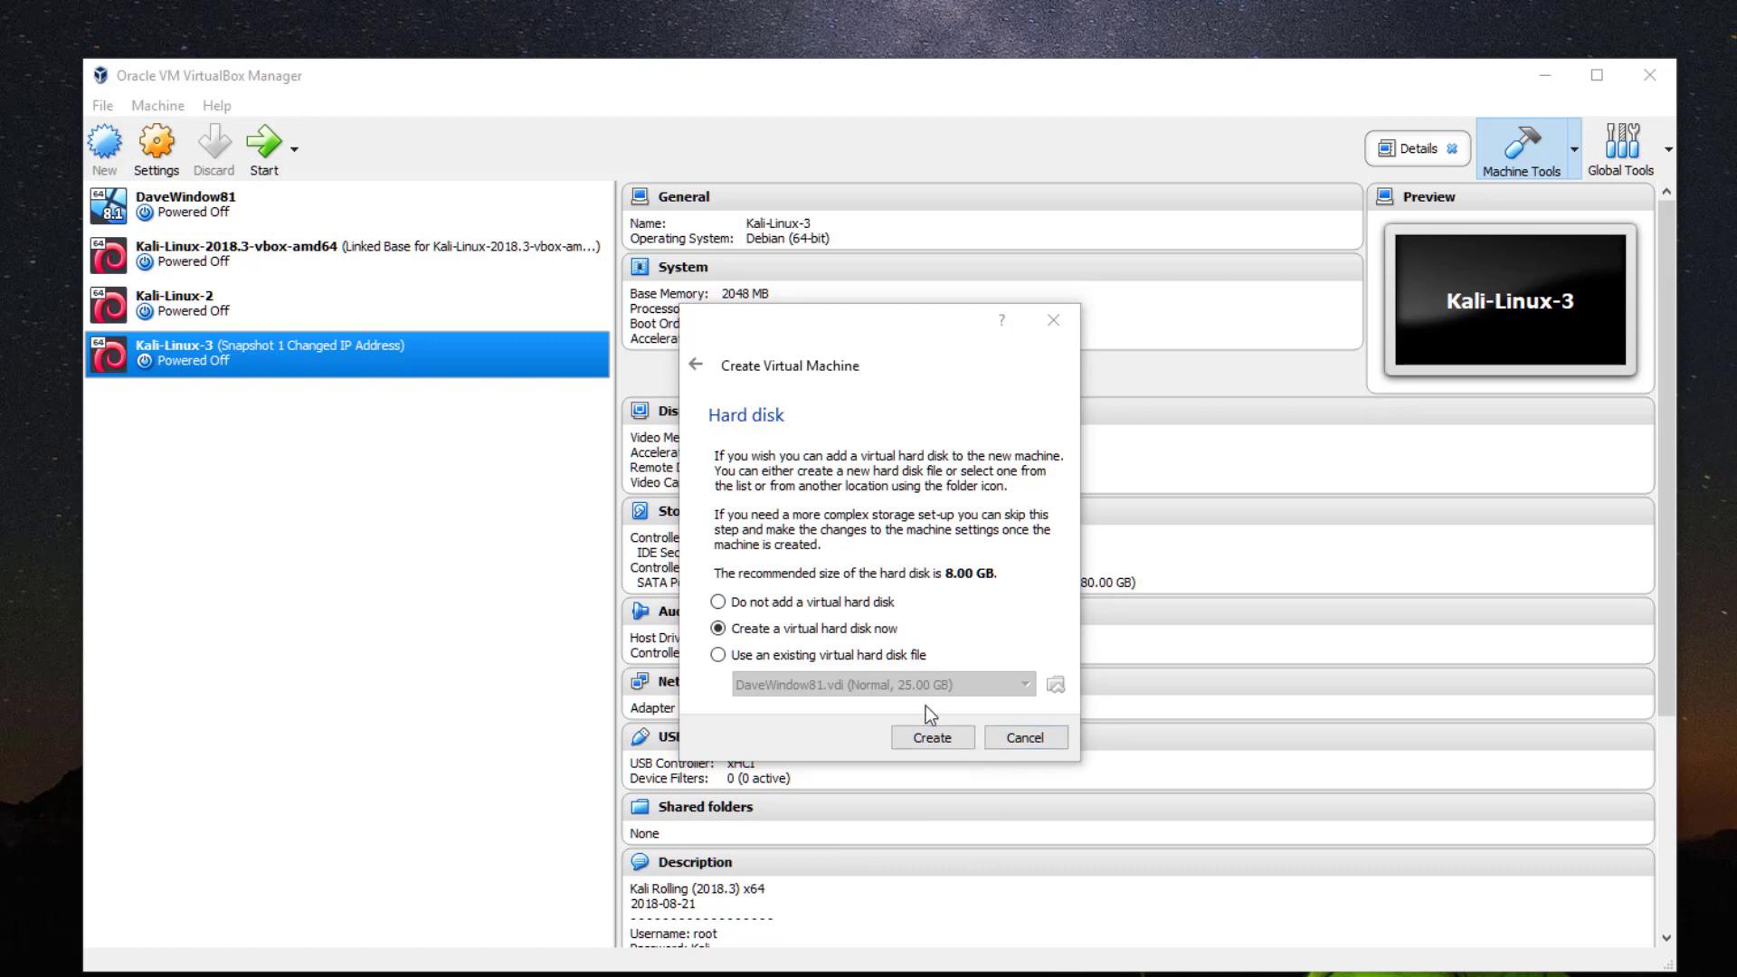
click(931, 736)
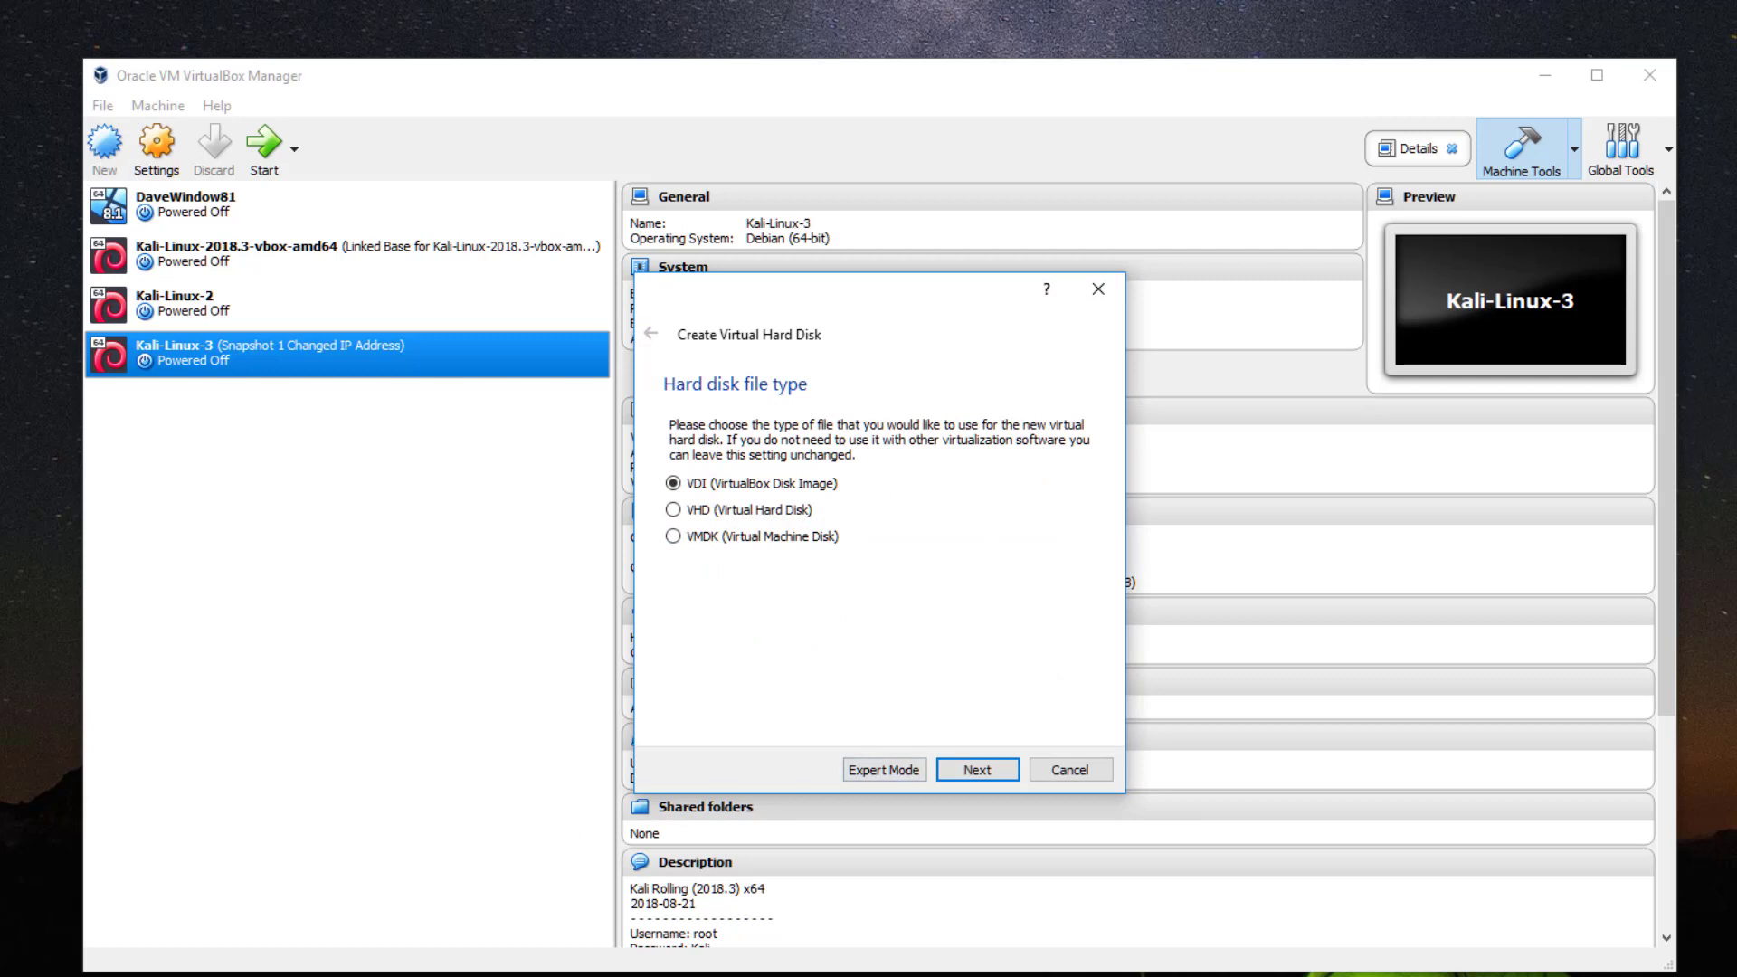
click(975, 771)
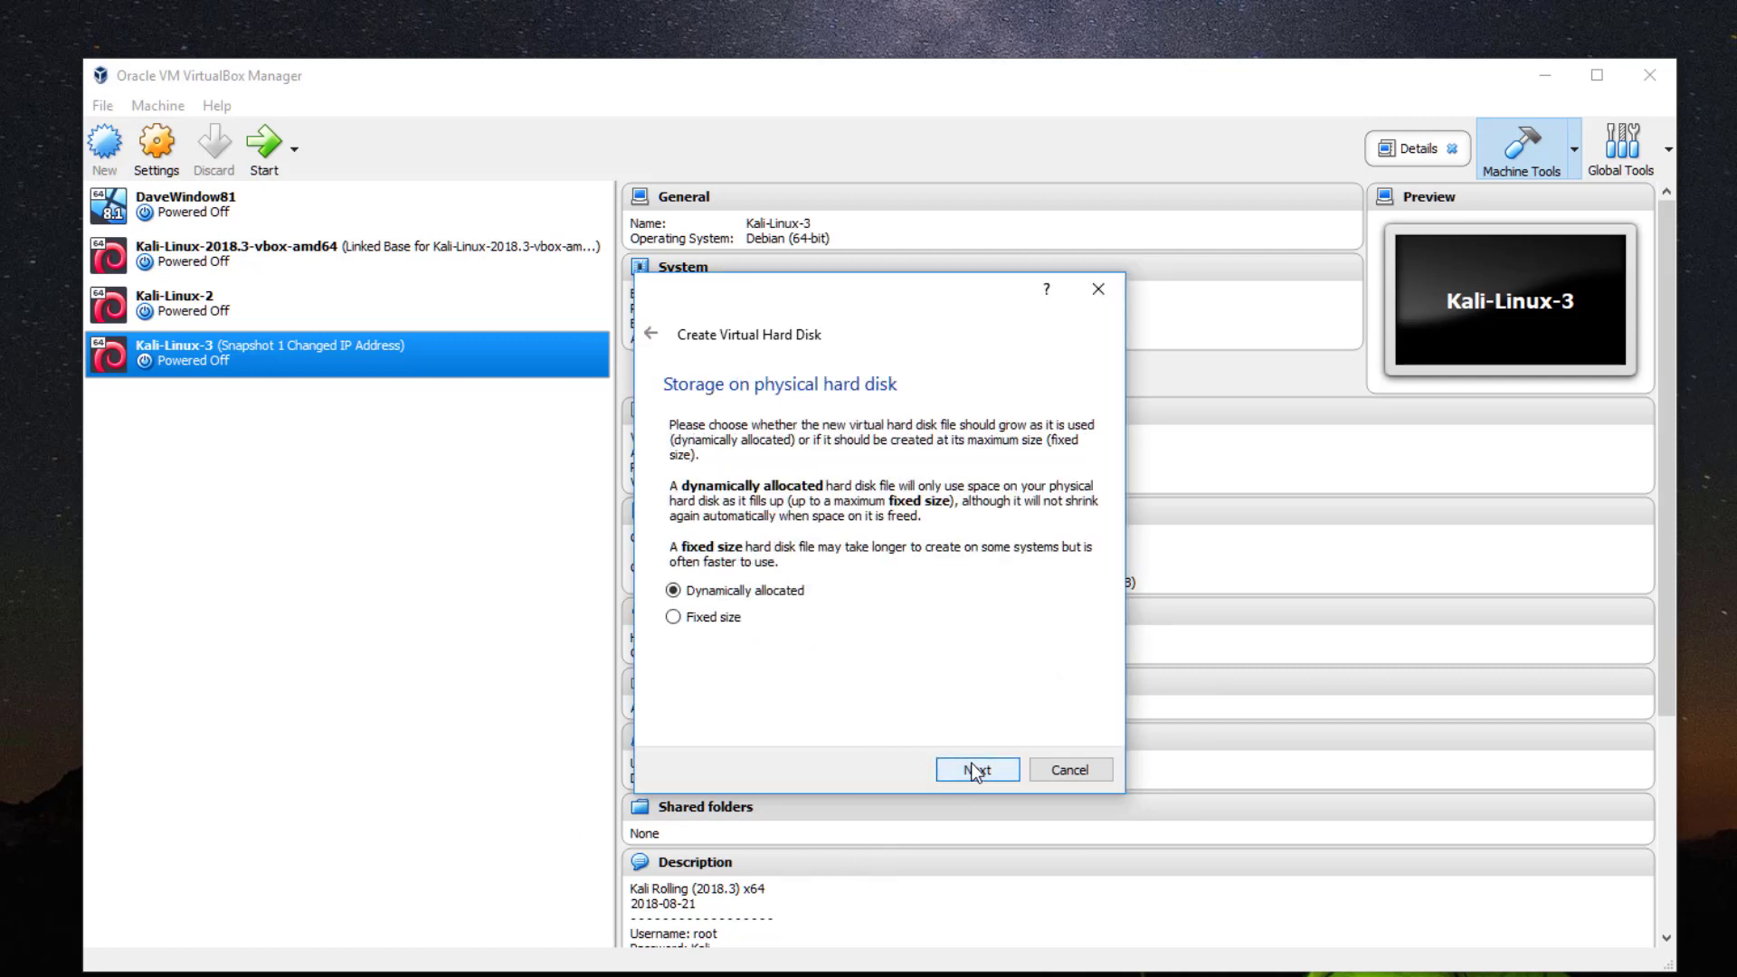
click(975, 771)
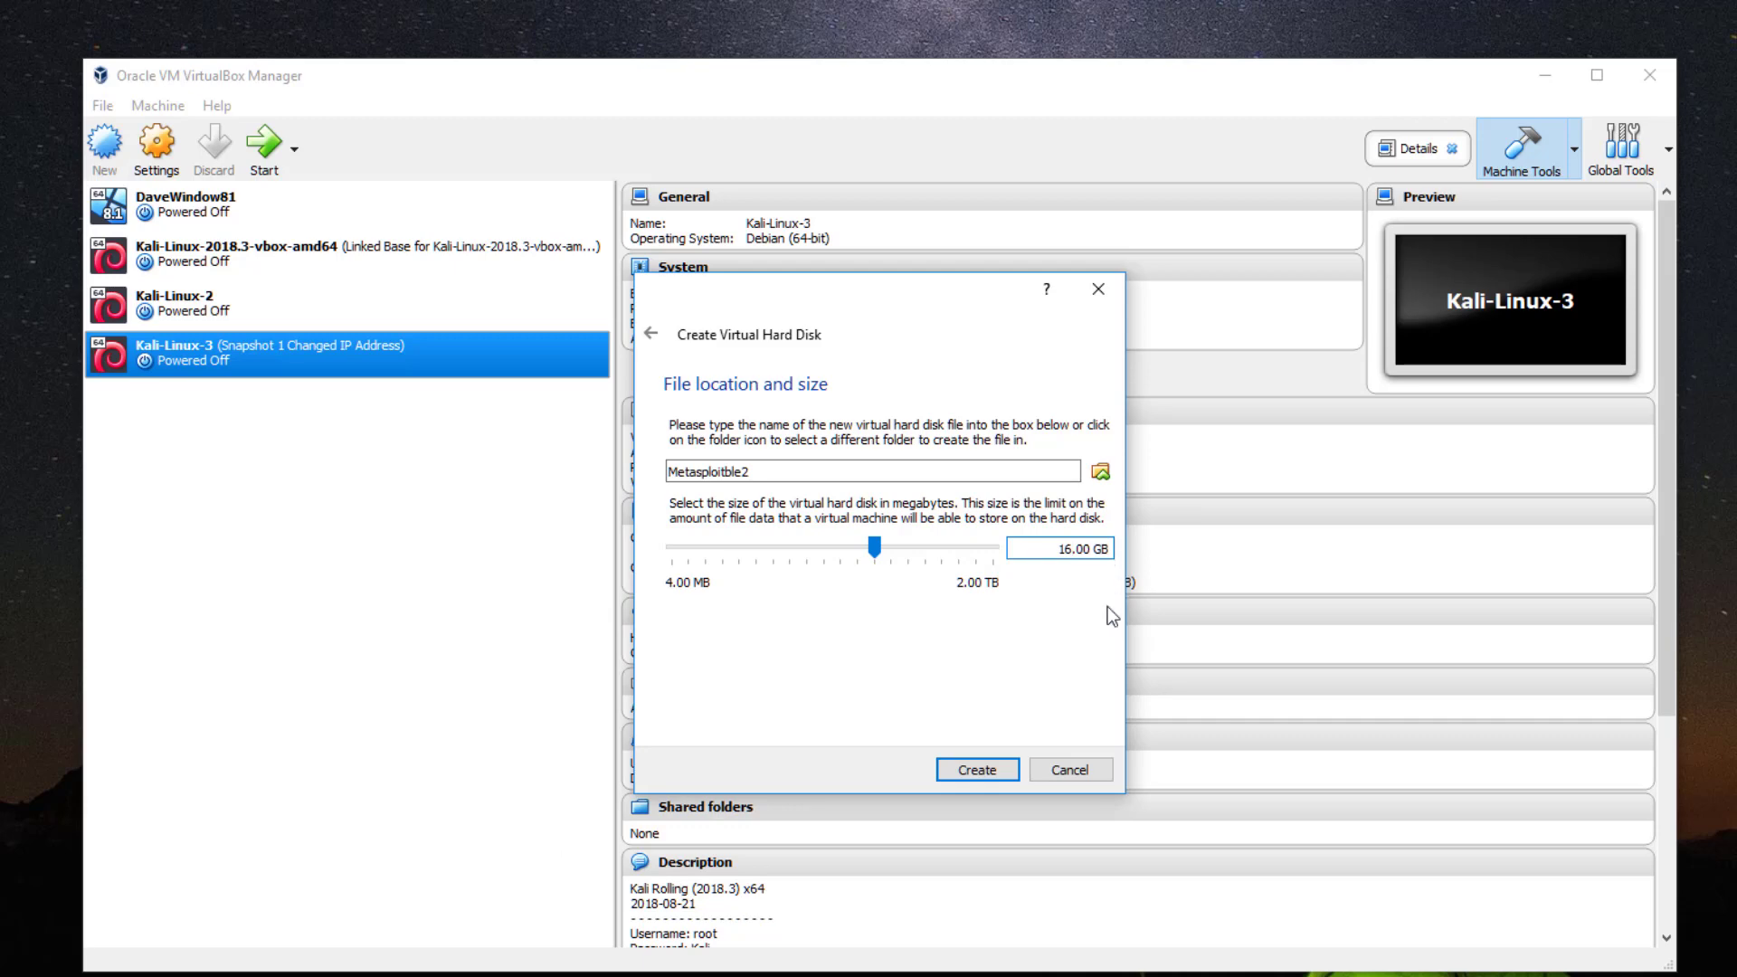
click(986, 776)
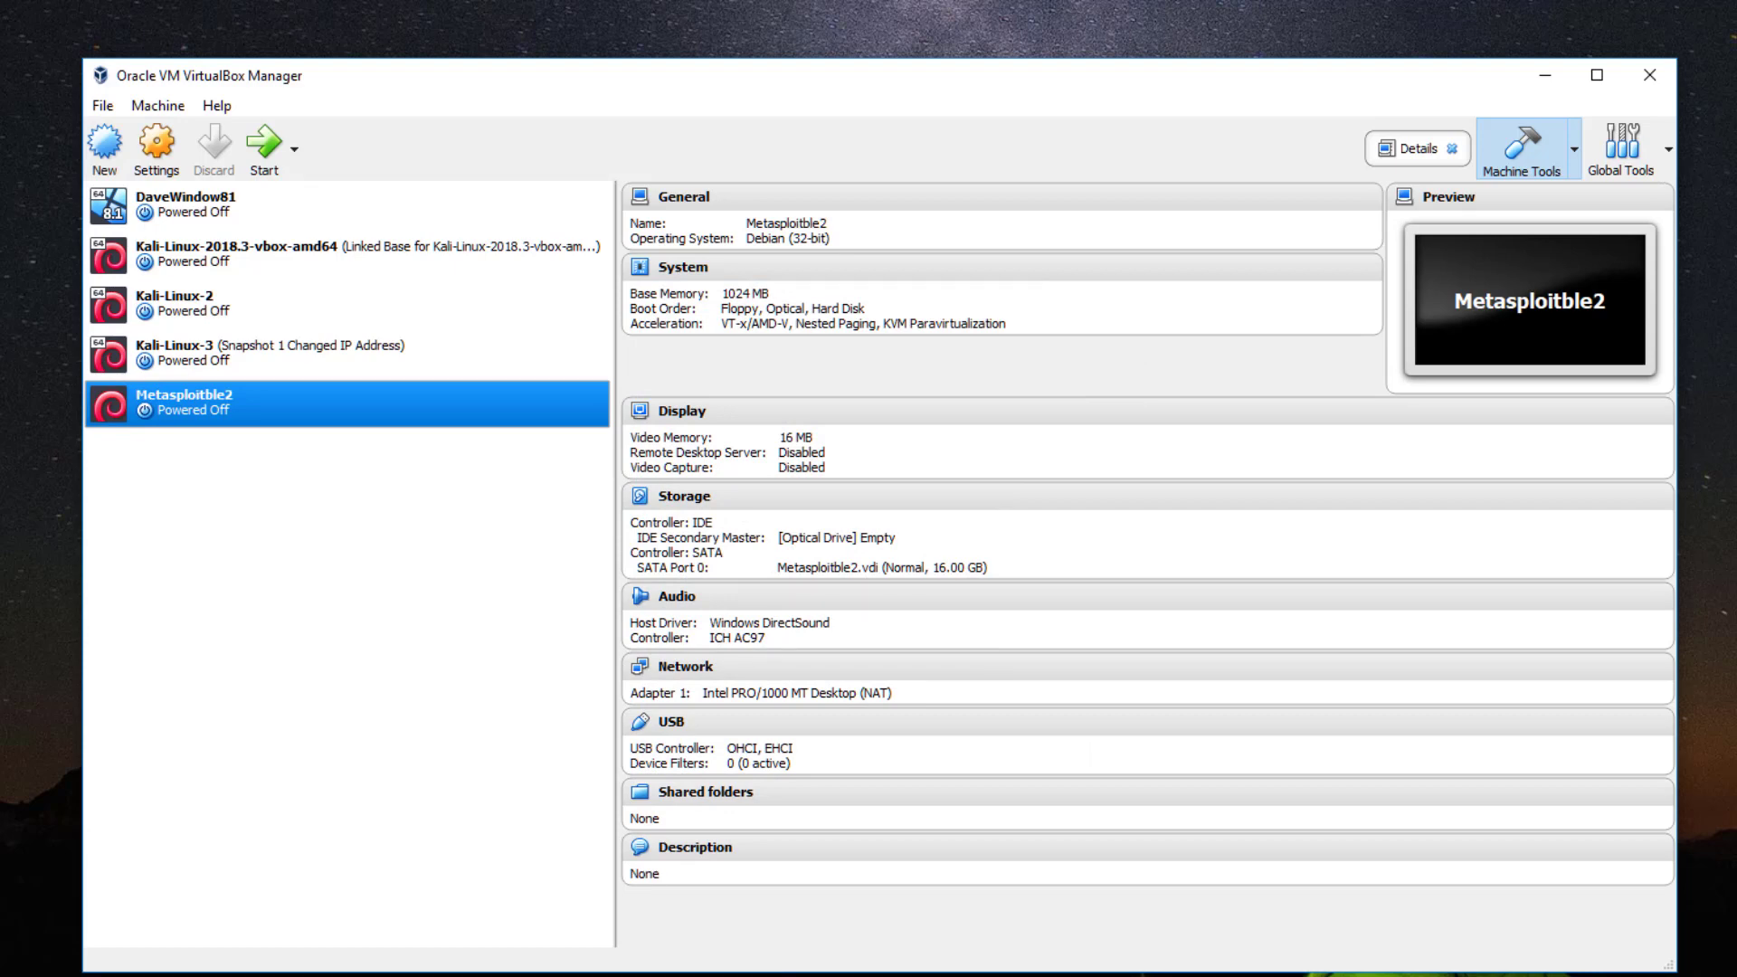
Replace the Metasploitble2 machine's SATA hard disk with the existing Metasploitable.vmdk file and save the settings.
right_click(407, 399)
click(418, 409)
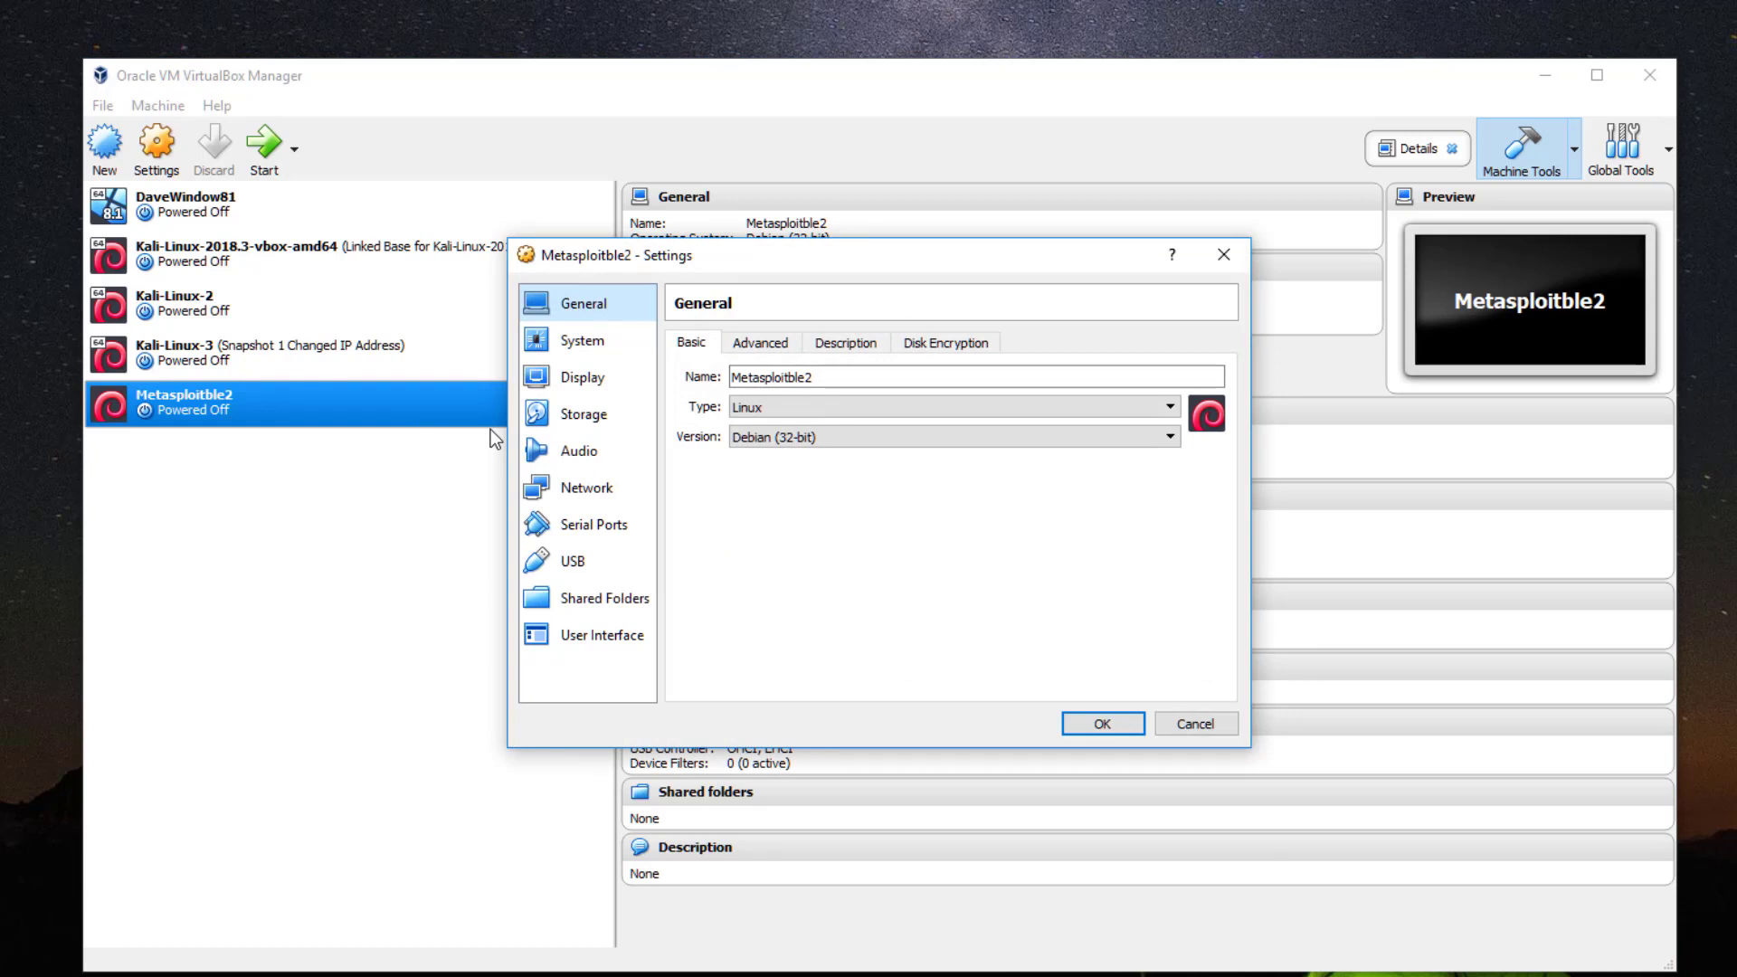
click(584, 418)
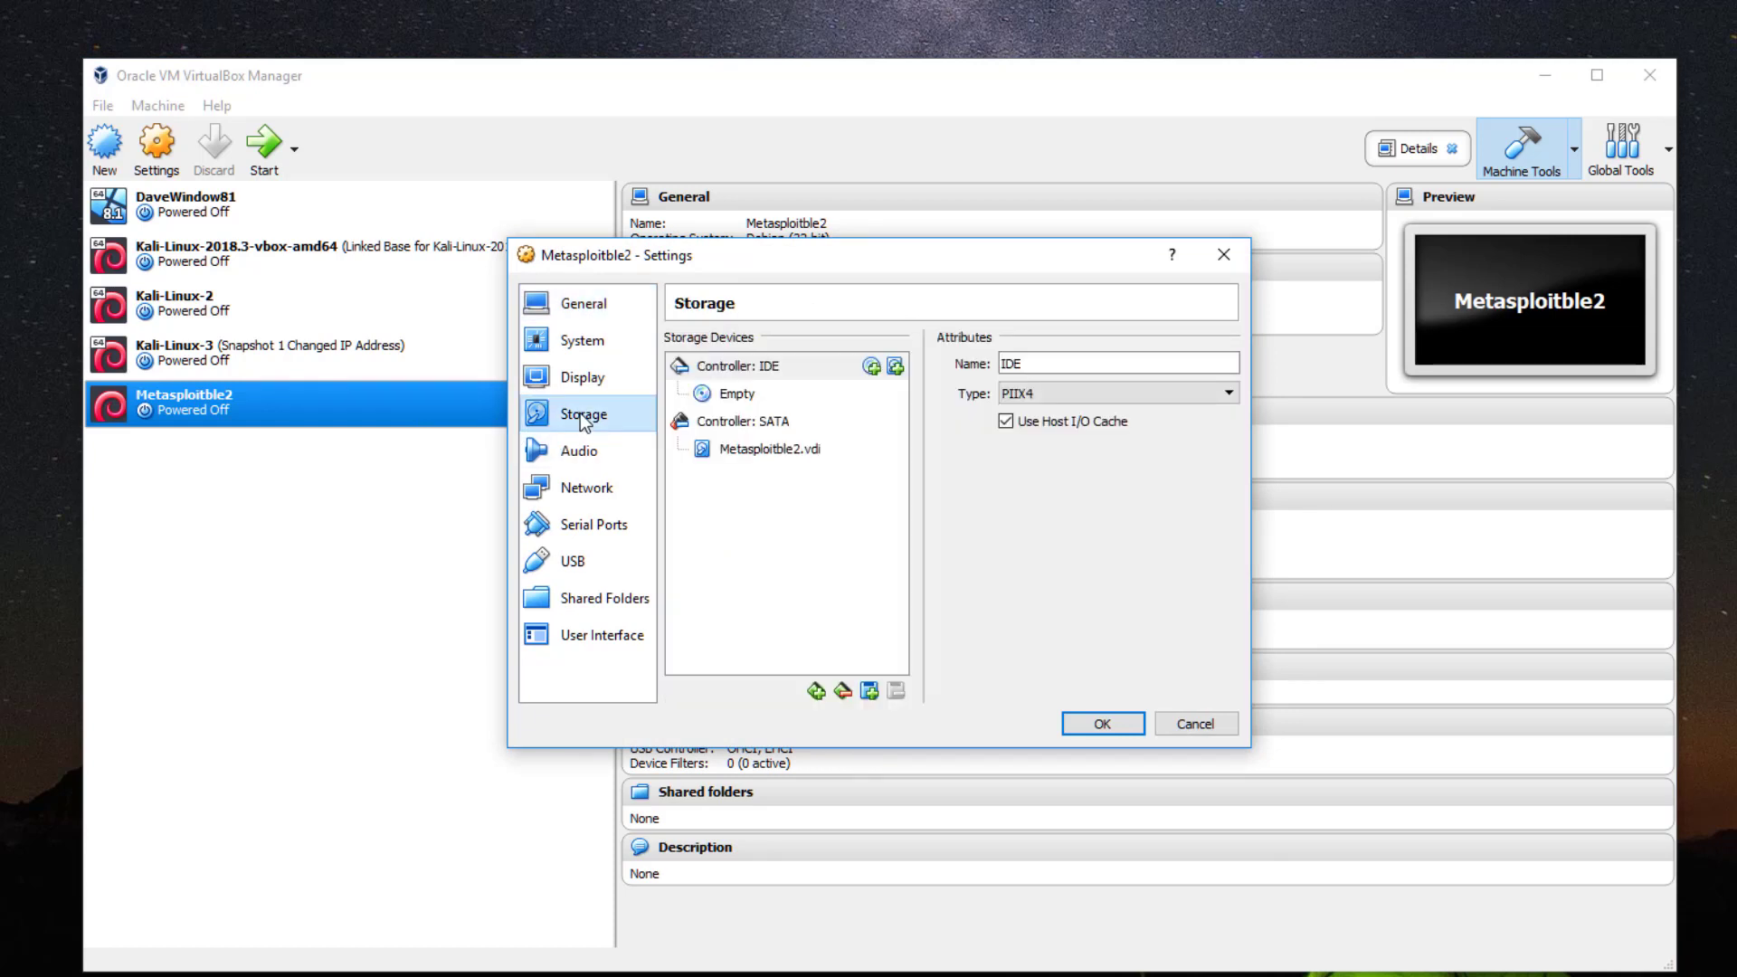
click(731, 450)
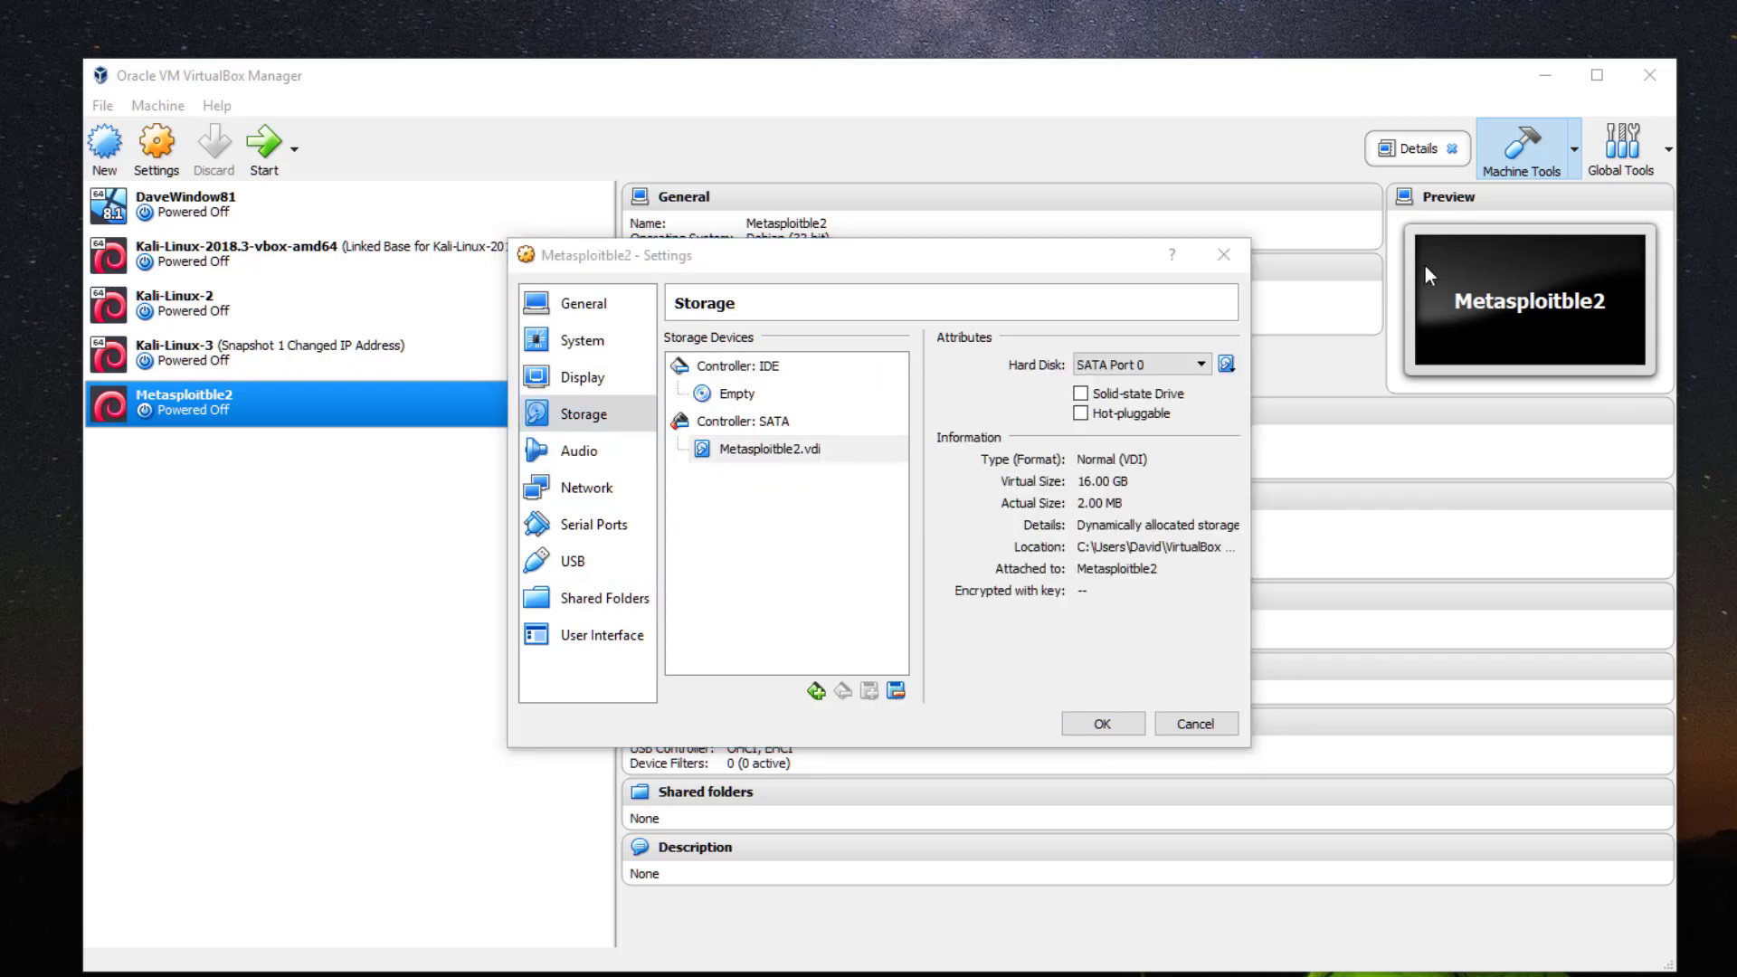
click(1227, 366)
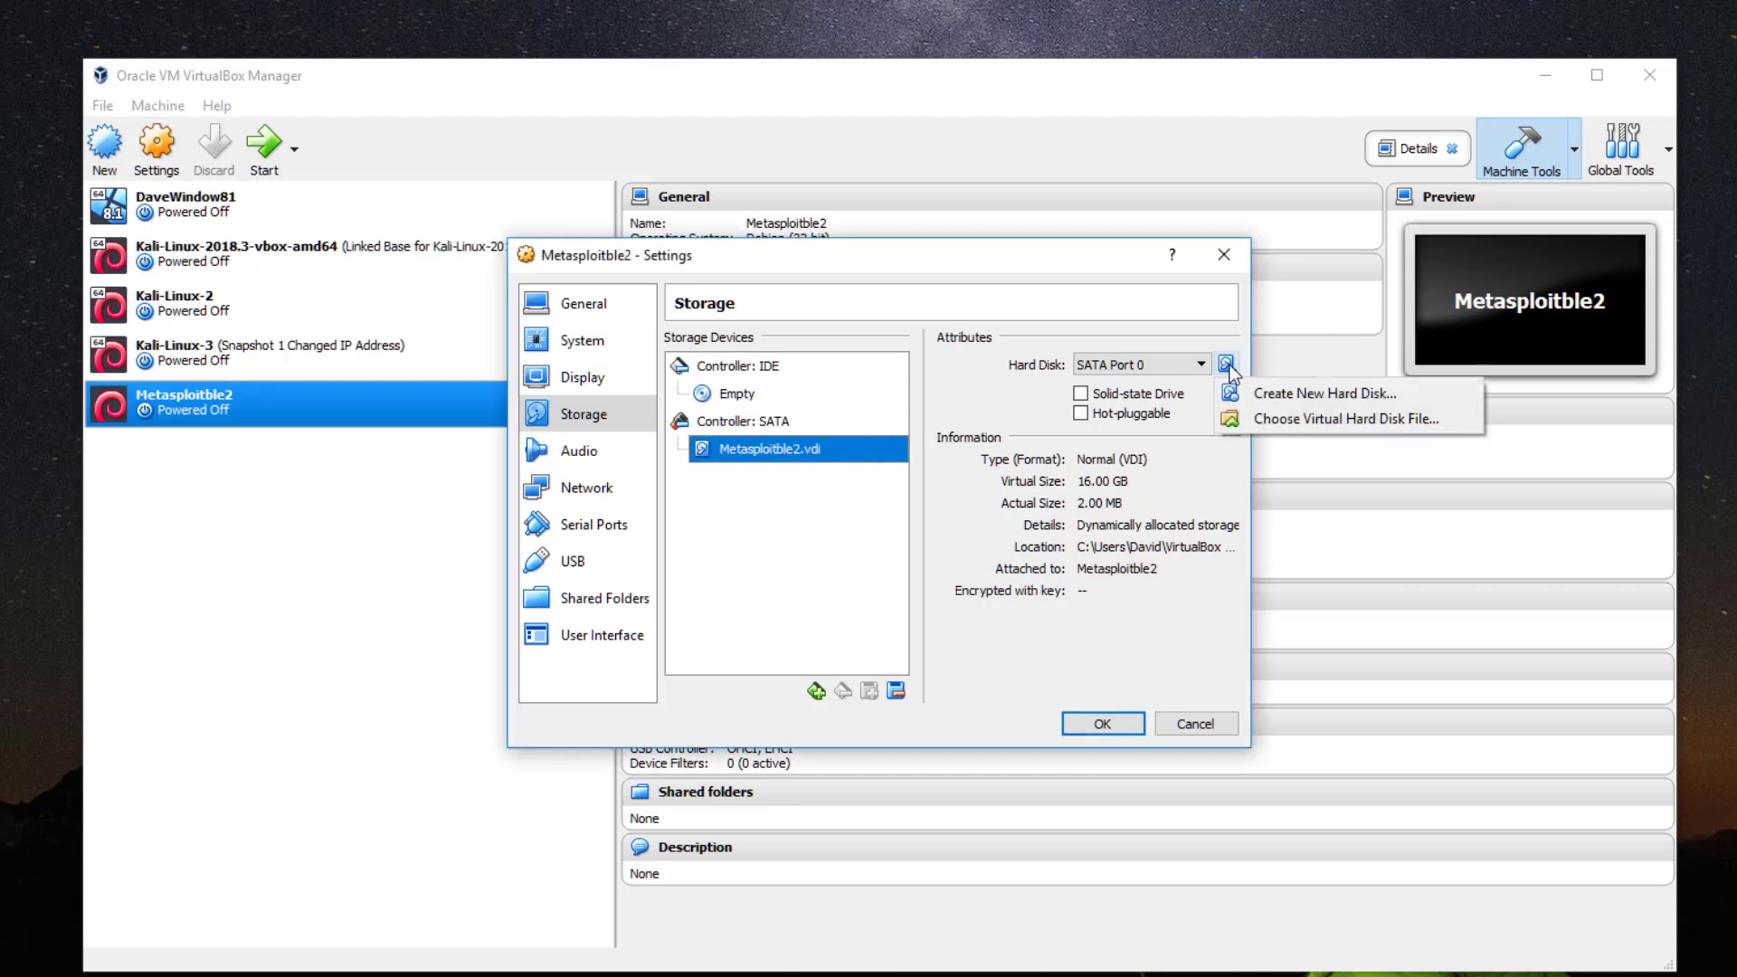
click(1269, 413)
click(813, 439)
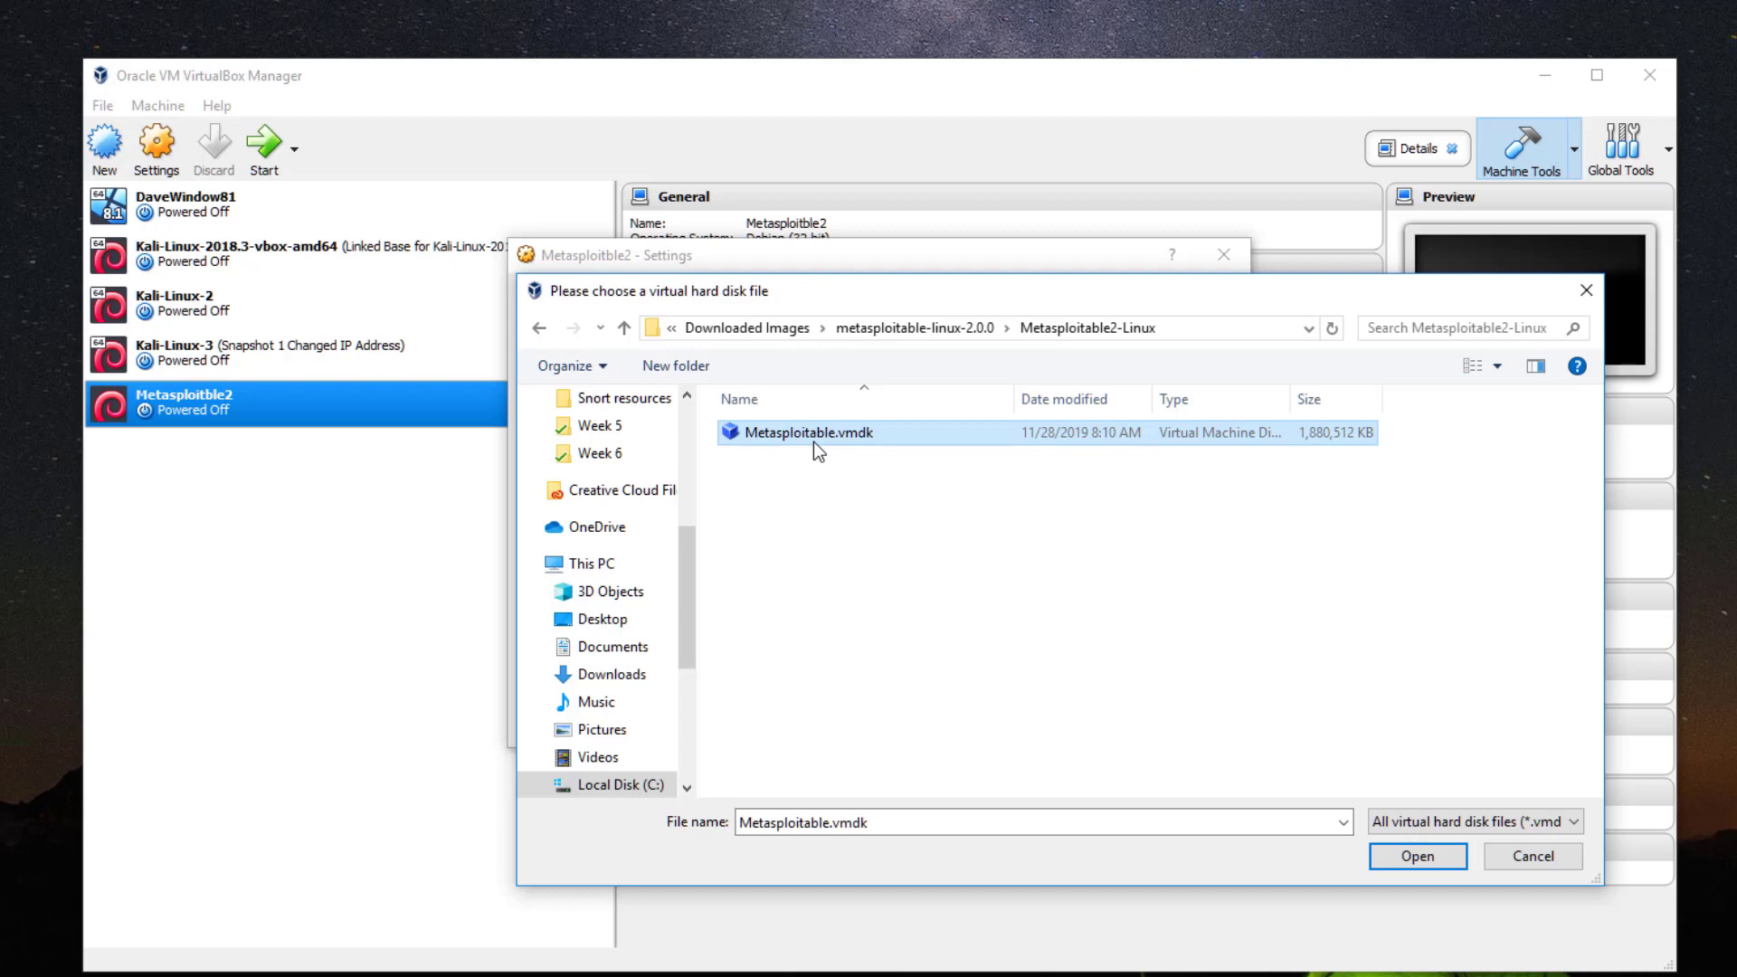
click(1423, 860)
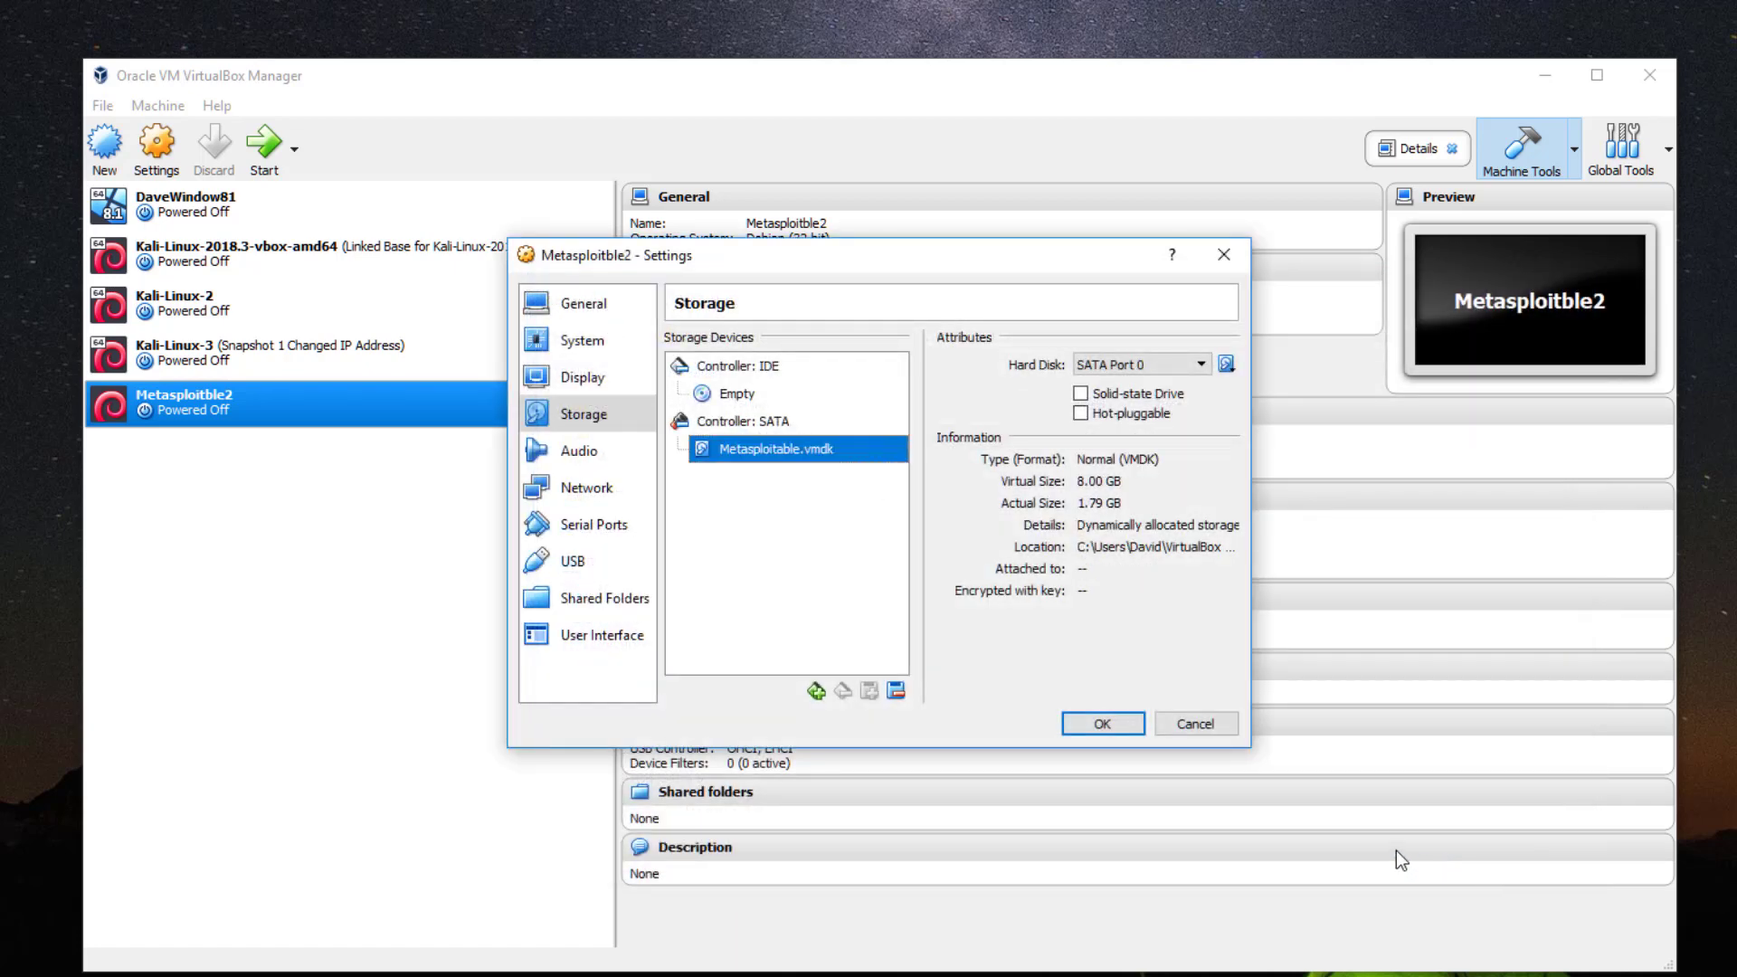
click(1103, 725)
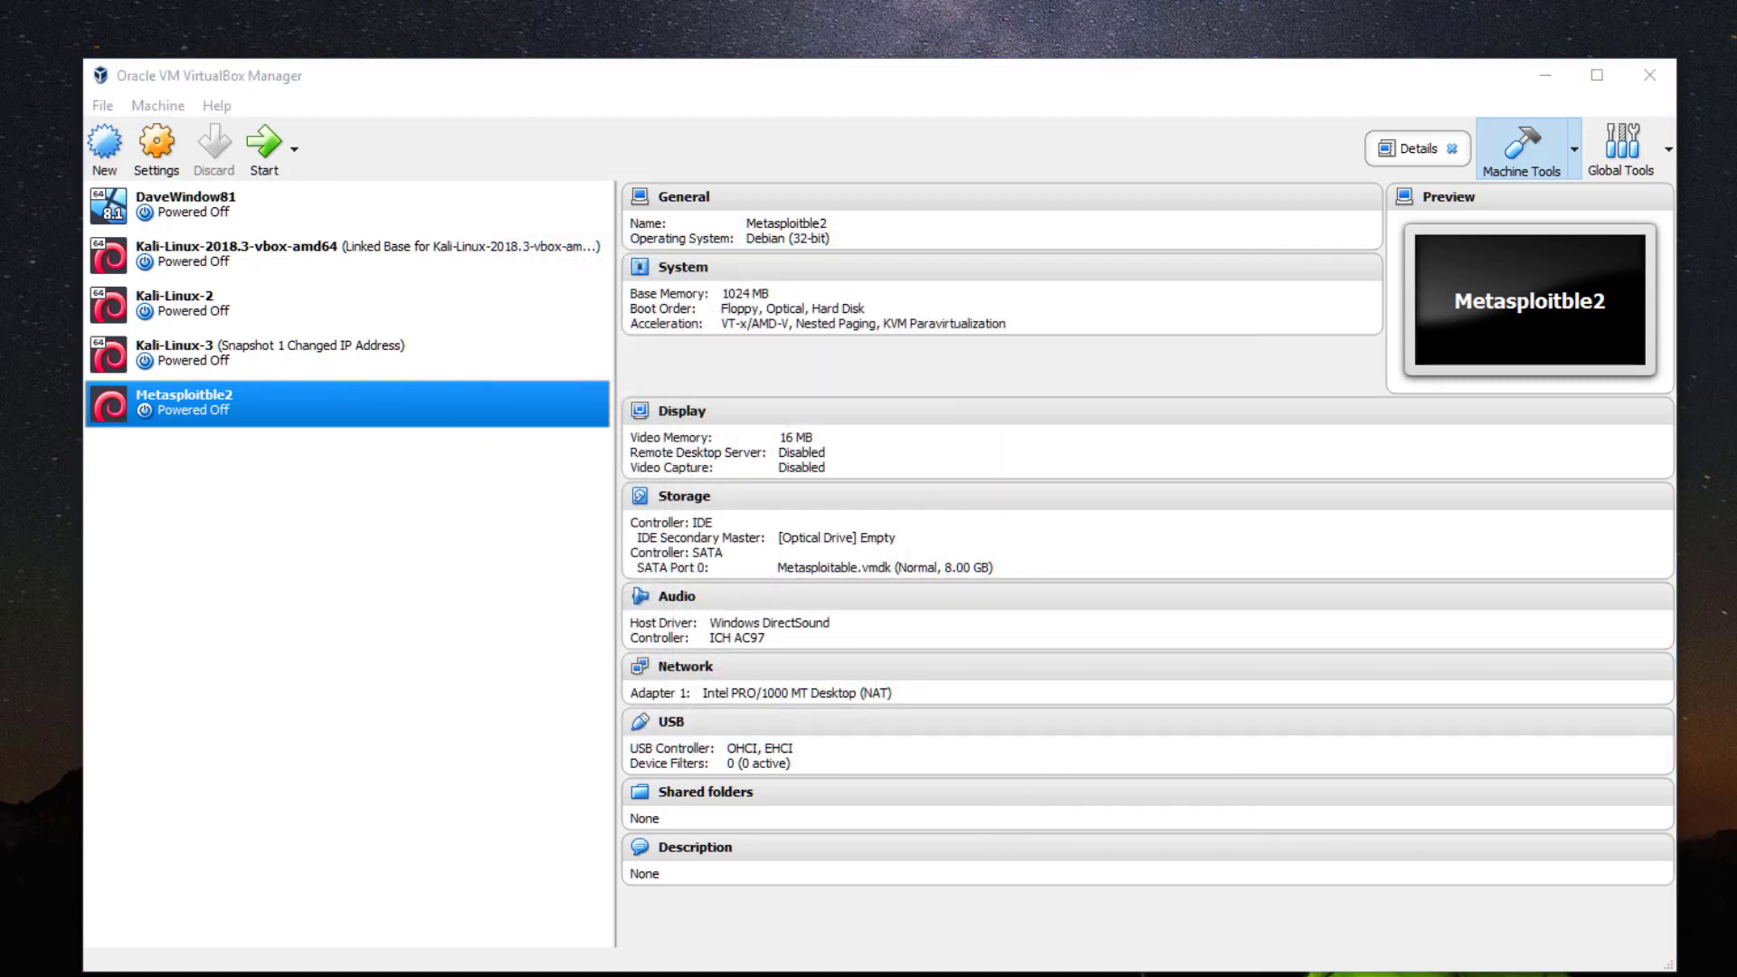
Enable PAE/NX for the Metasploitble2 machine's processor and save the settings.
right_click(400, 404)
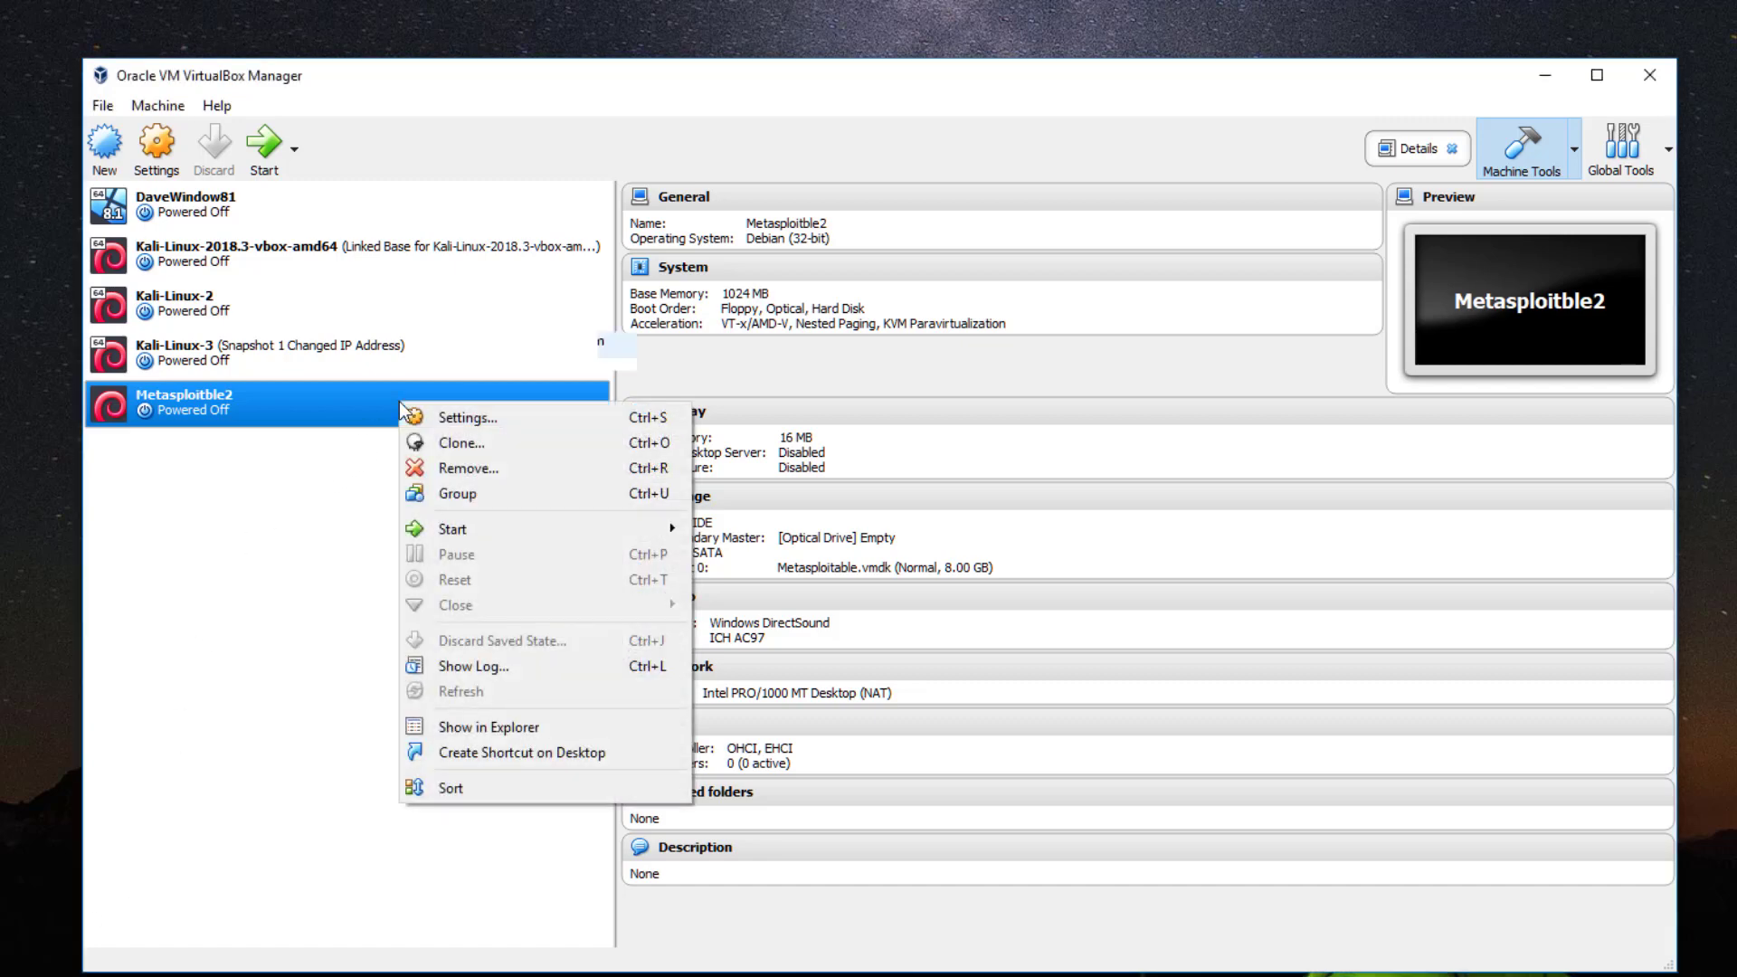
click(460, 417)
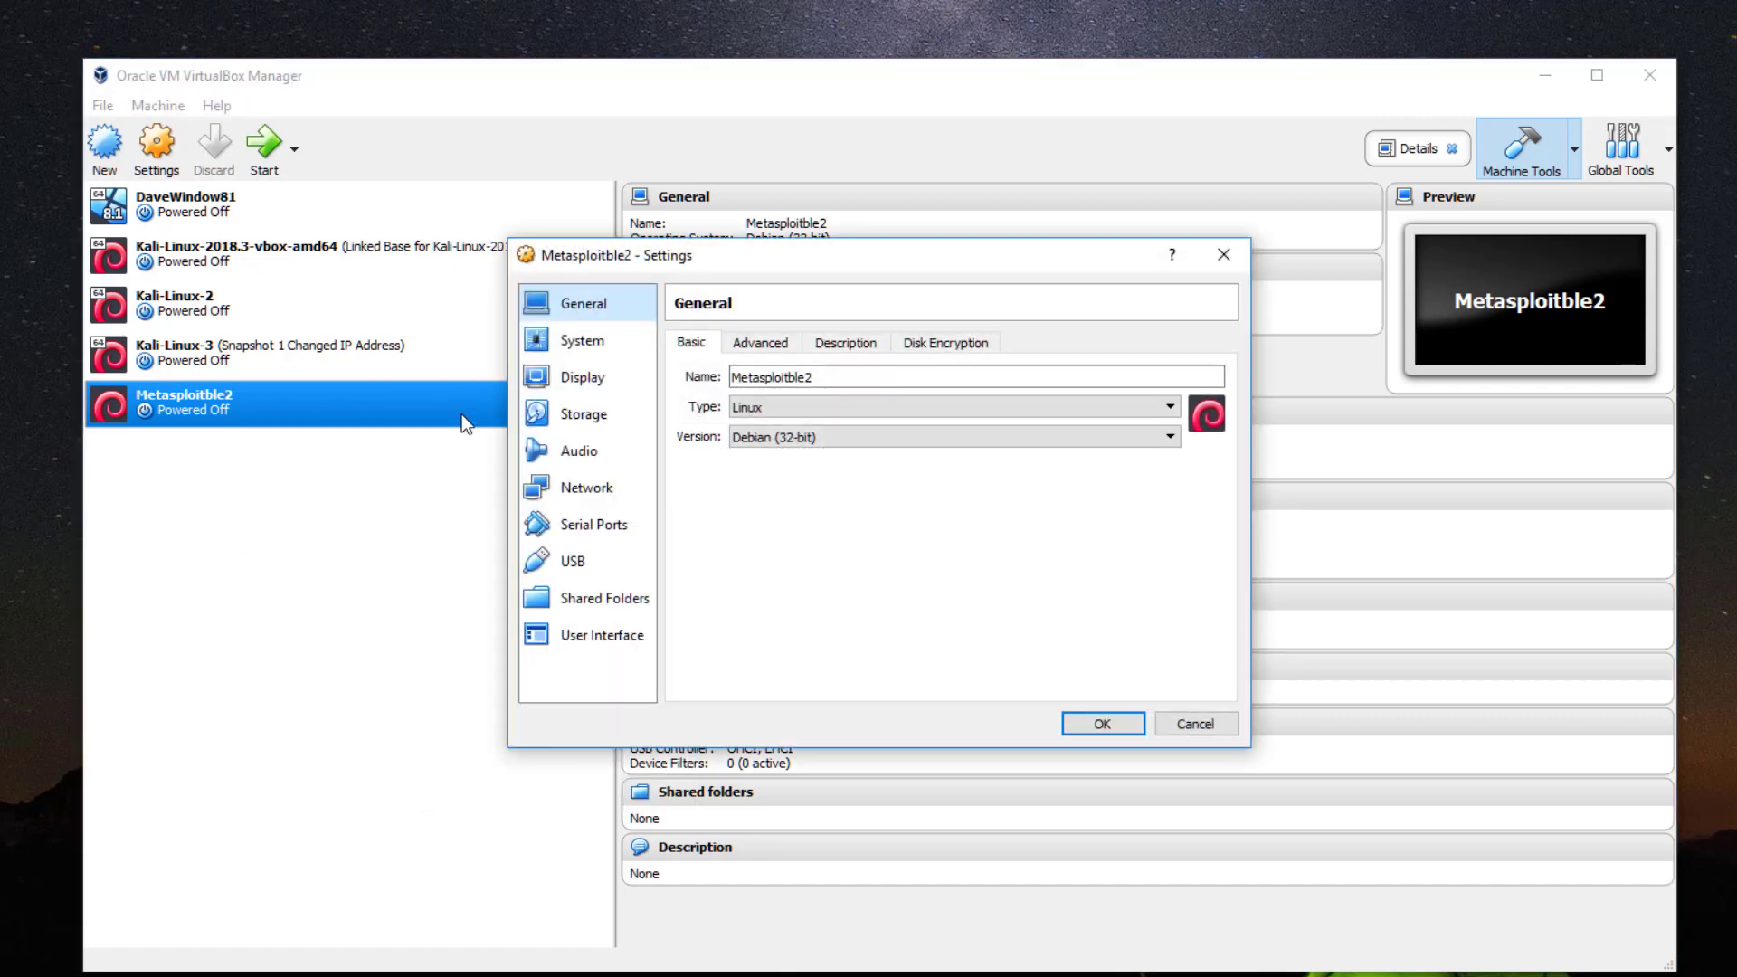
click(570, 342)
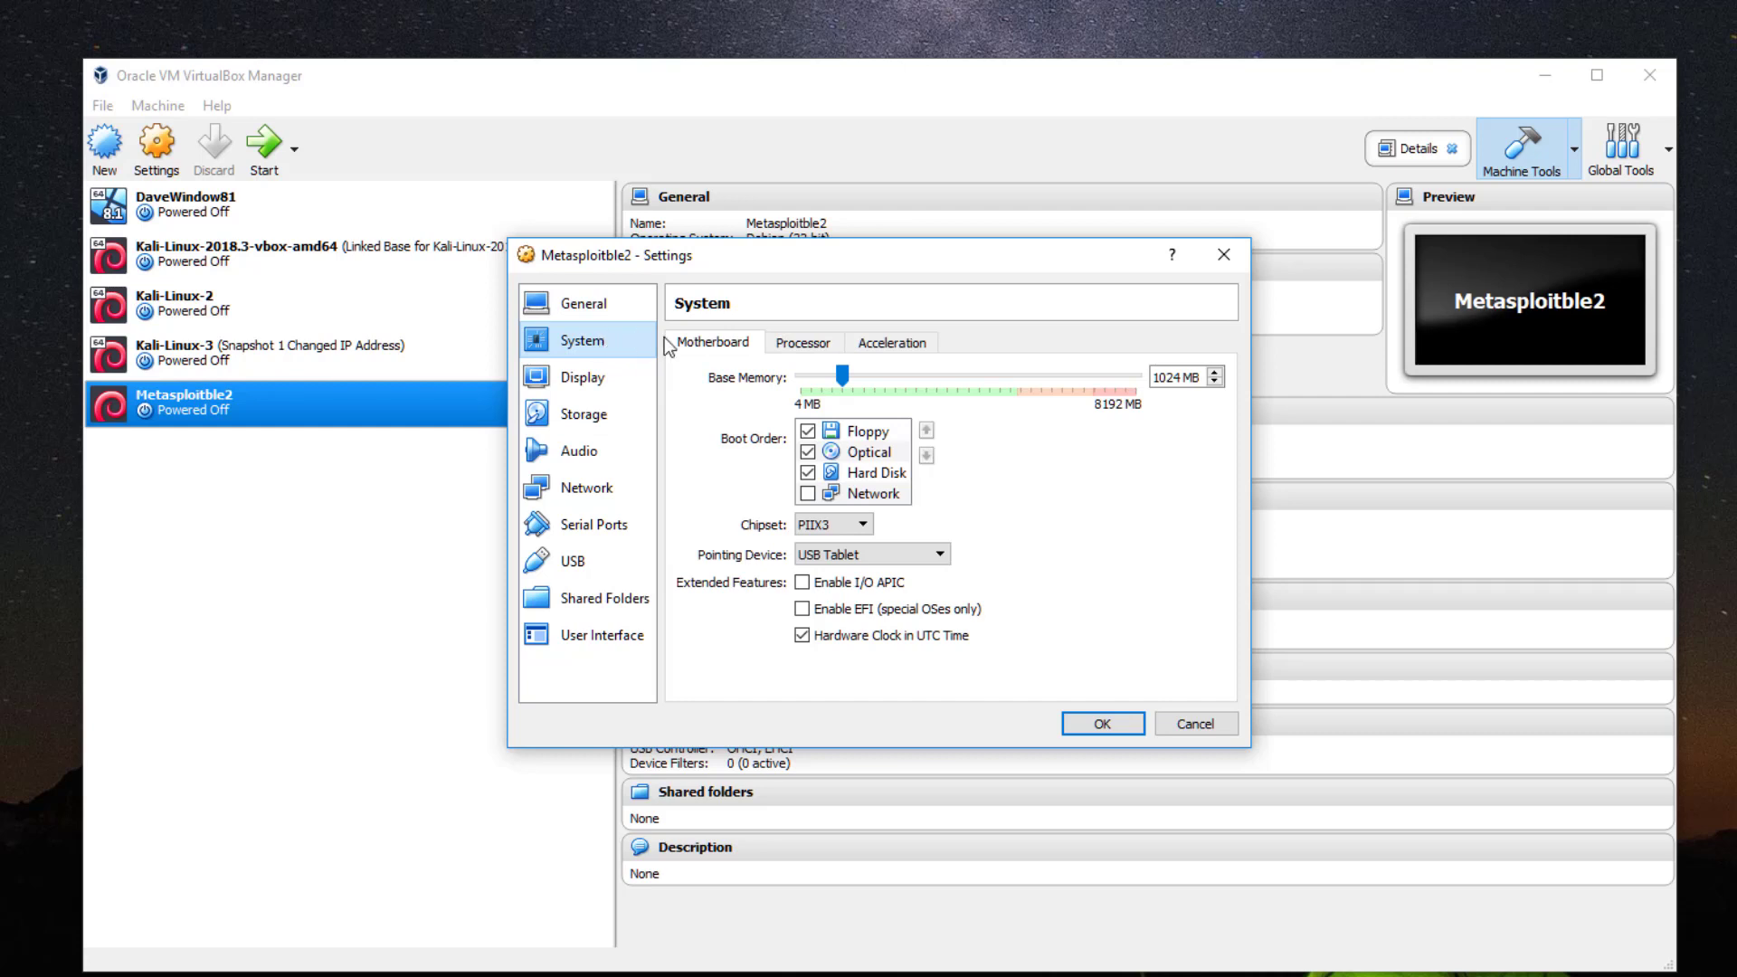
click(806, 344)
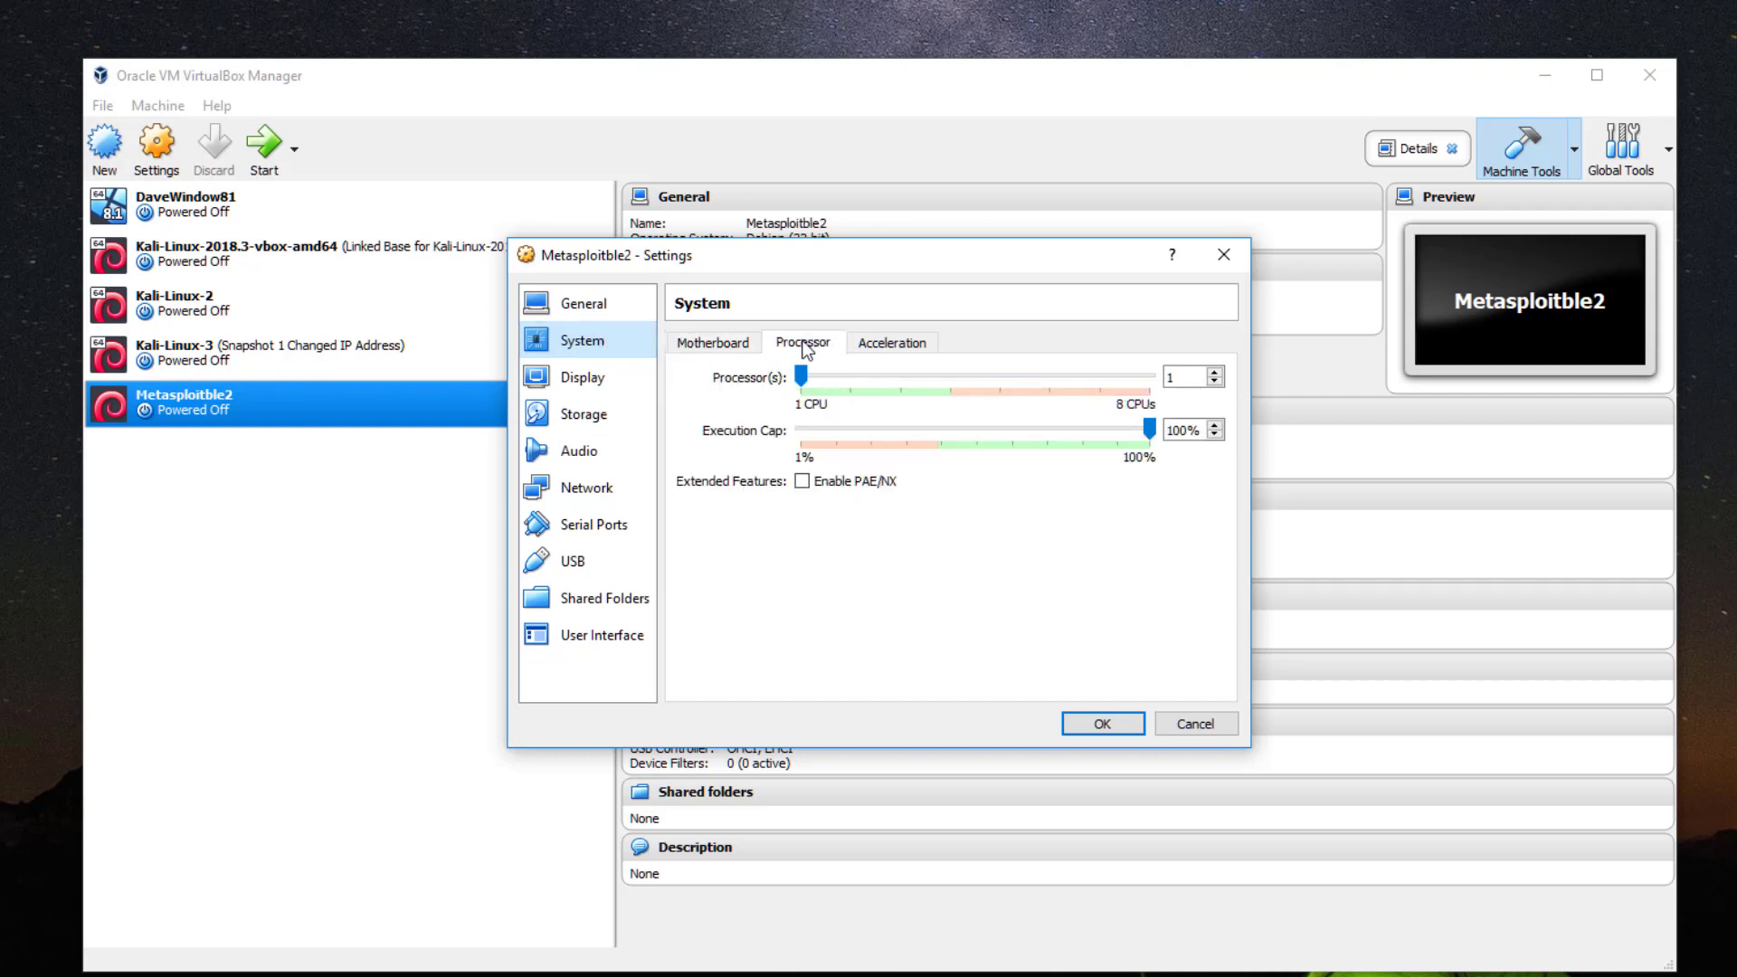
click(802, 482)
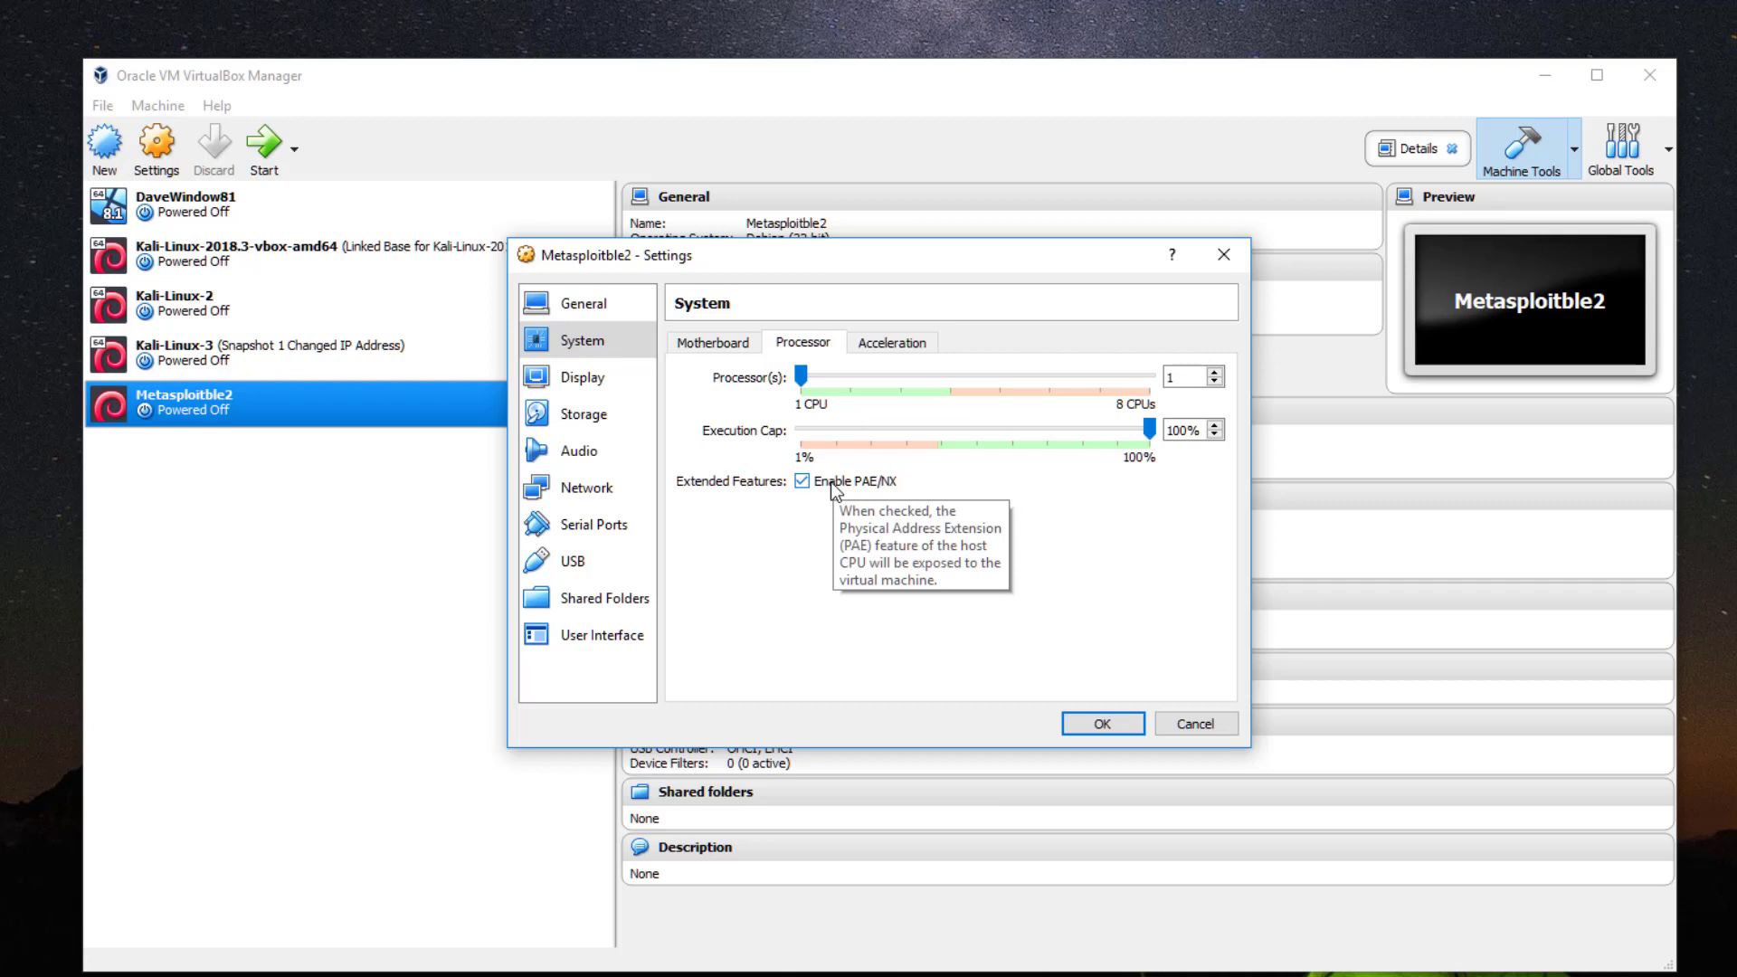
click(1113, 727)
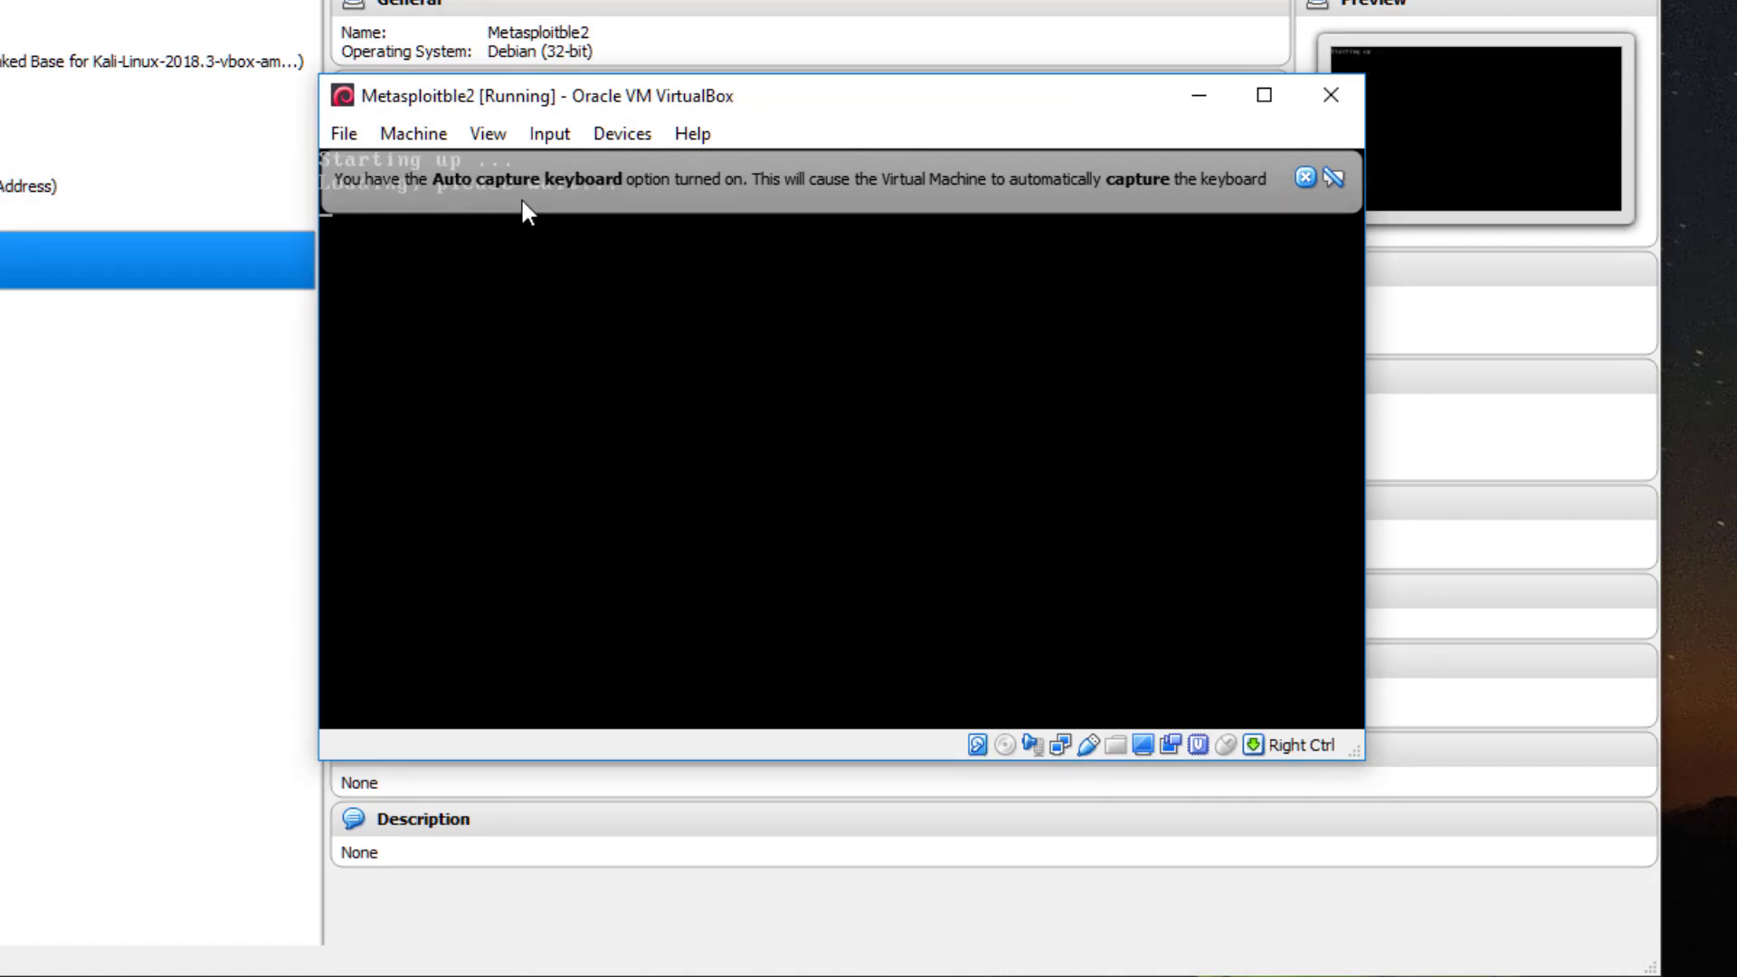
Dismiss the auto capture keyboard and mouse pointer integration messages while the Metasploitble2 machine boots.
click(1303, 178)
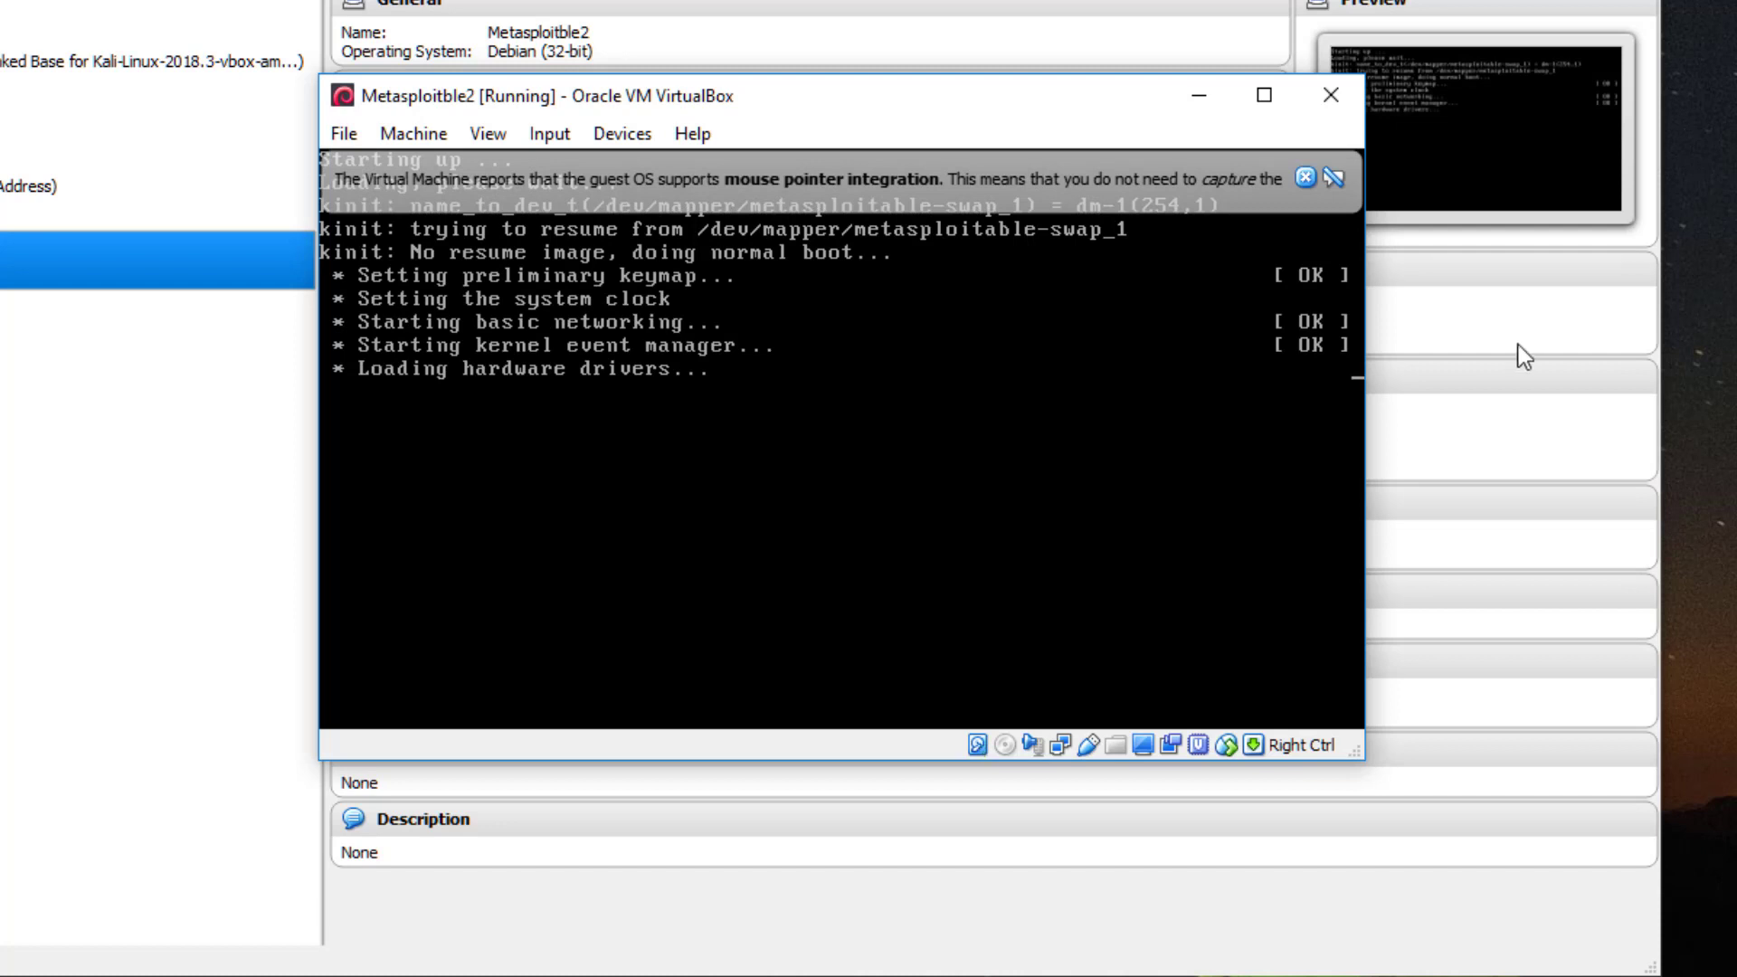
click(1305, 179)
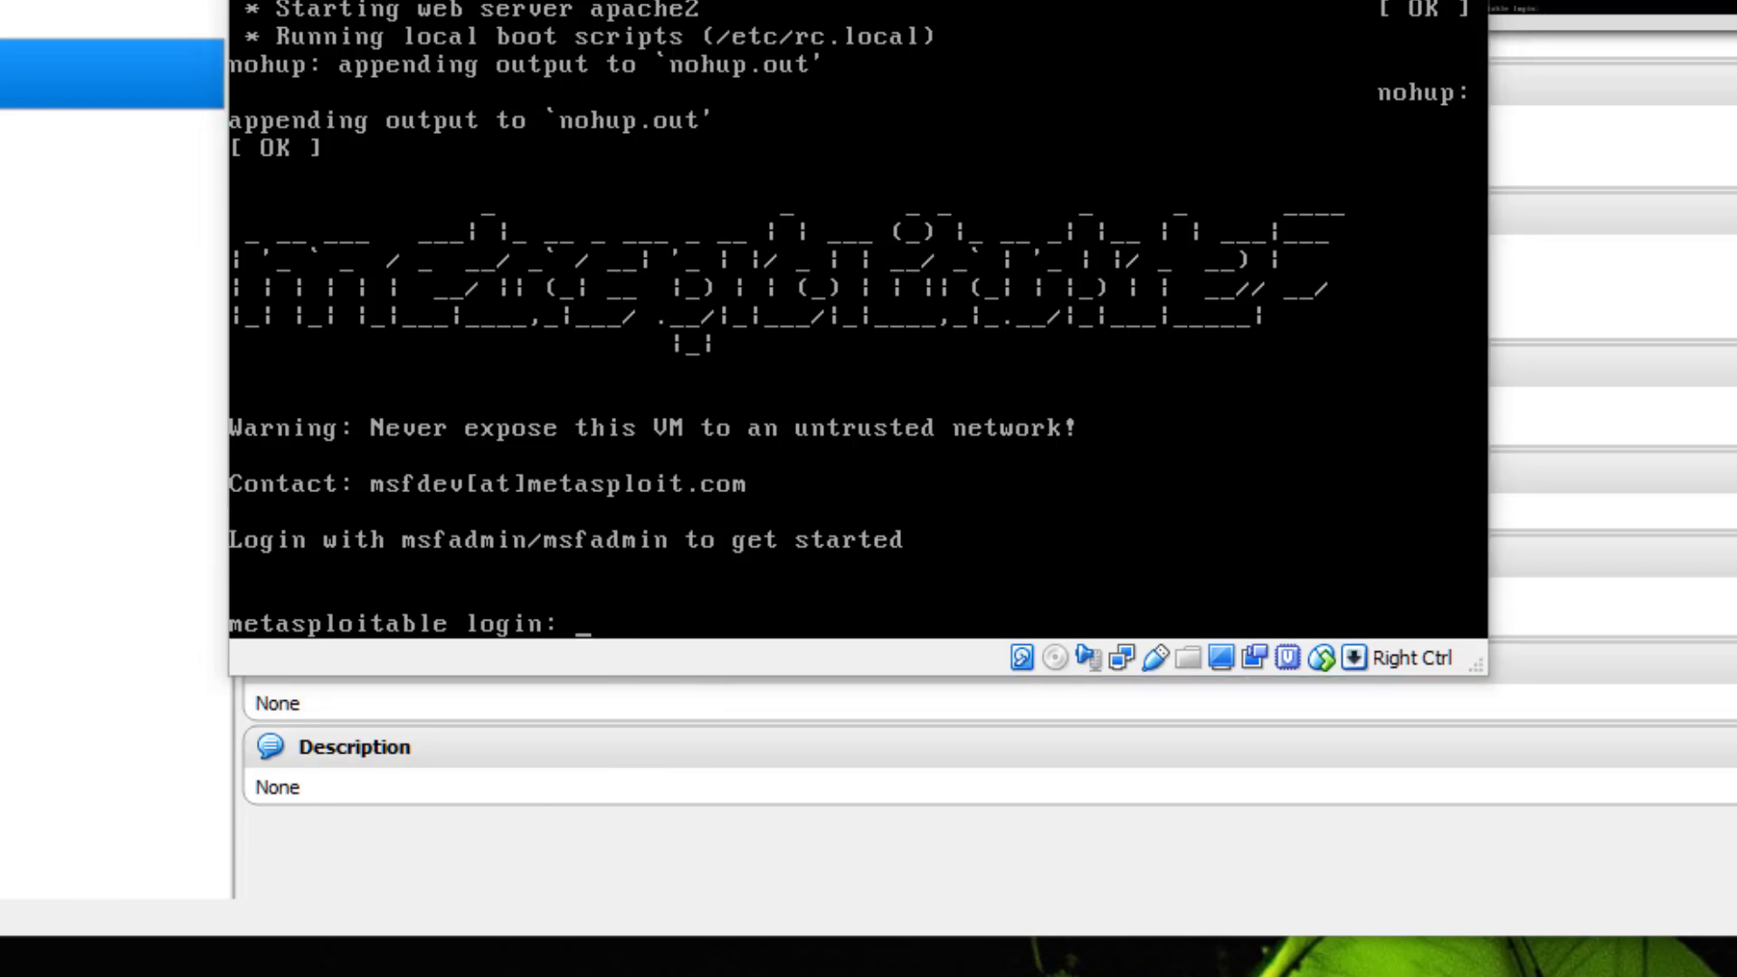
Log in to the metasploitable console with the banner's default user name and account password, and list the network interfaces with ifconfig.
click(610, 625)
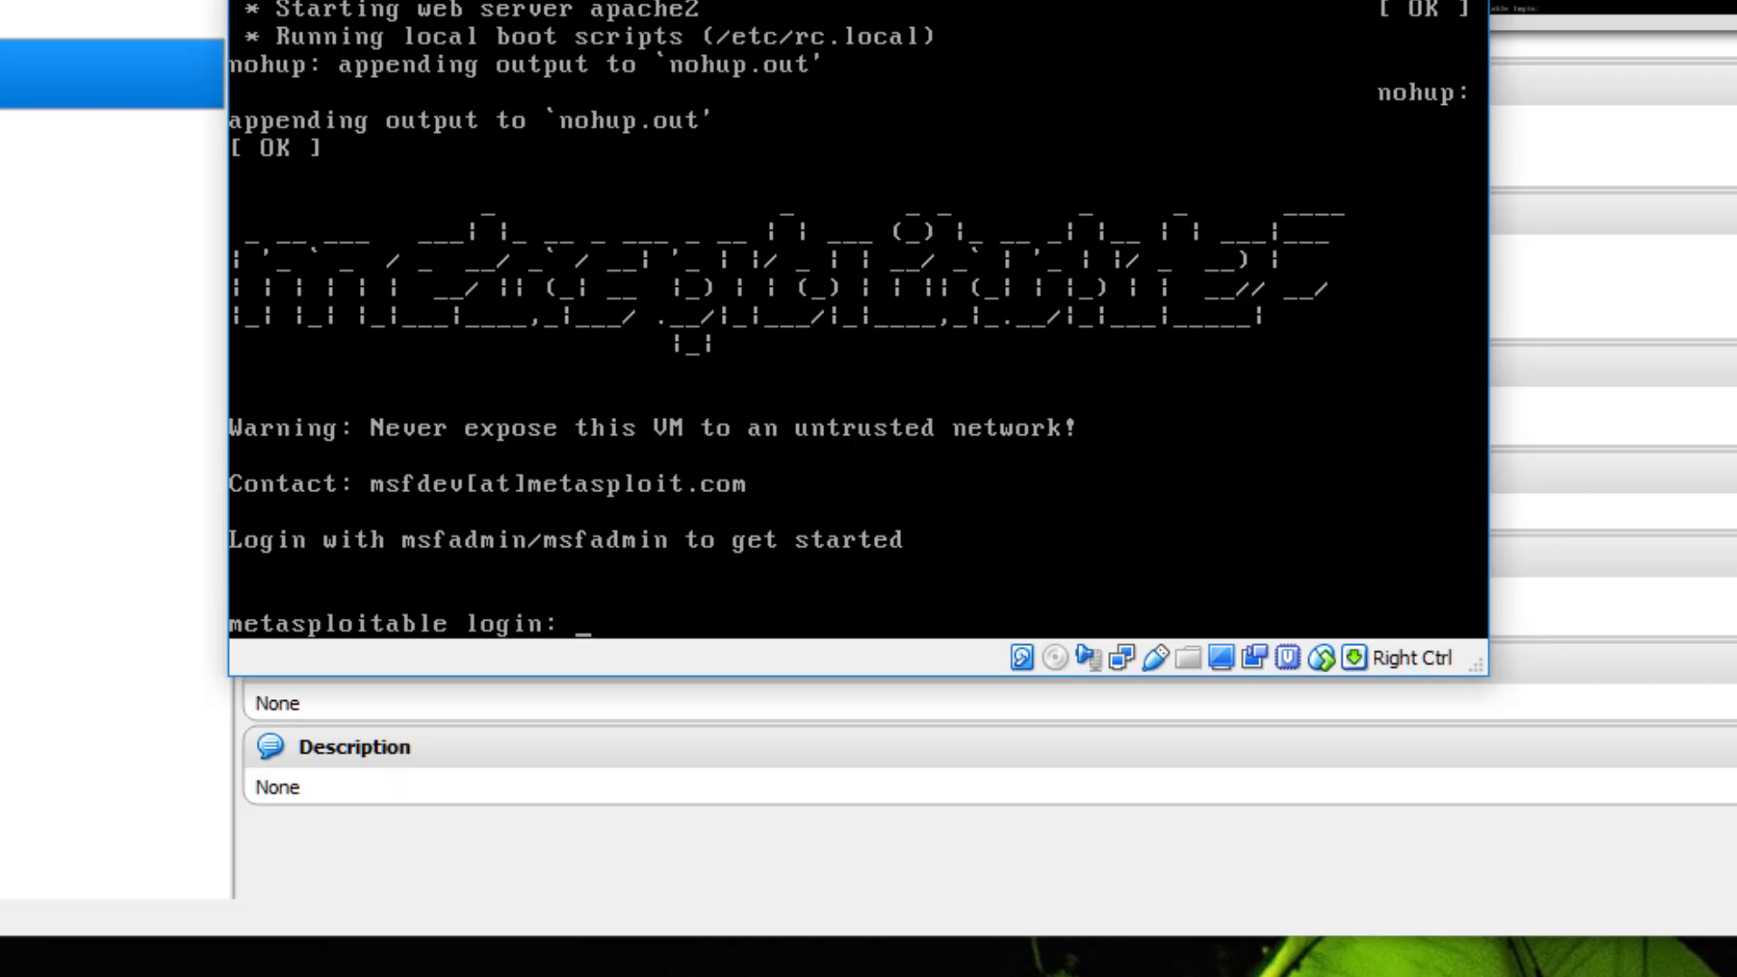
text(msfadmin)
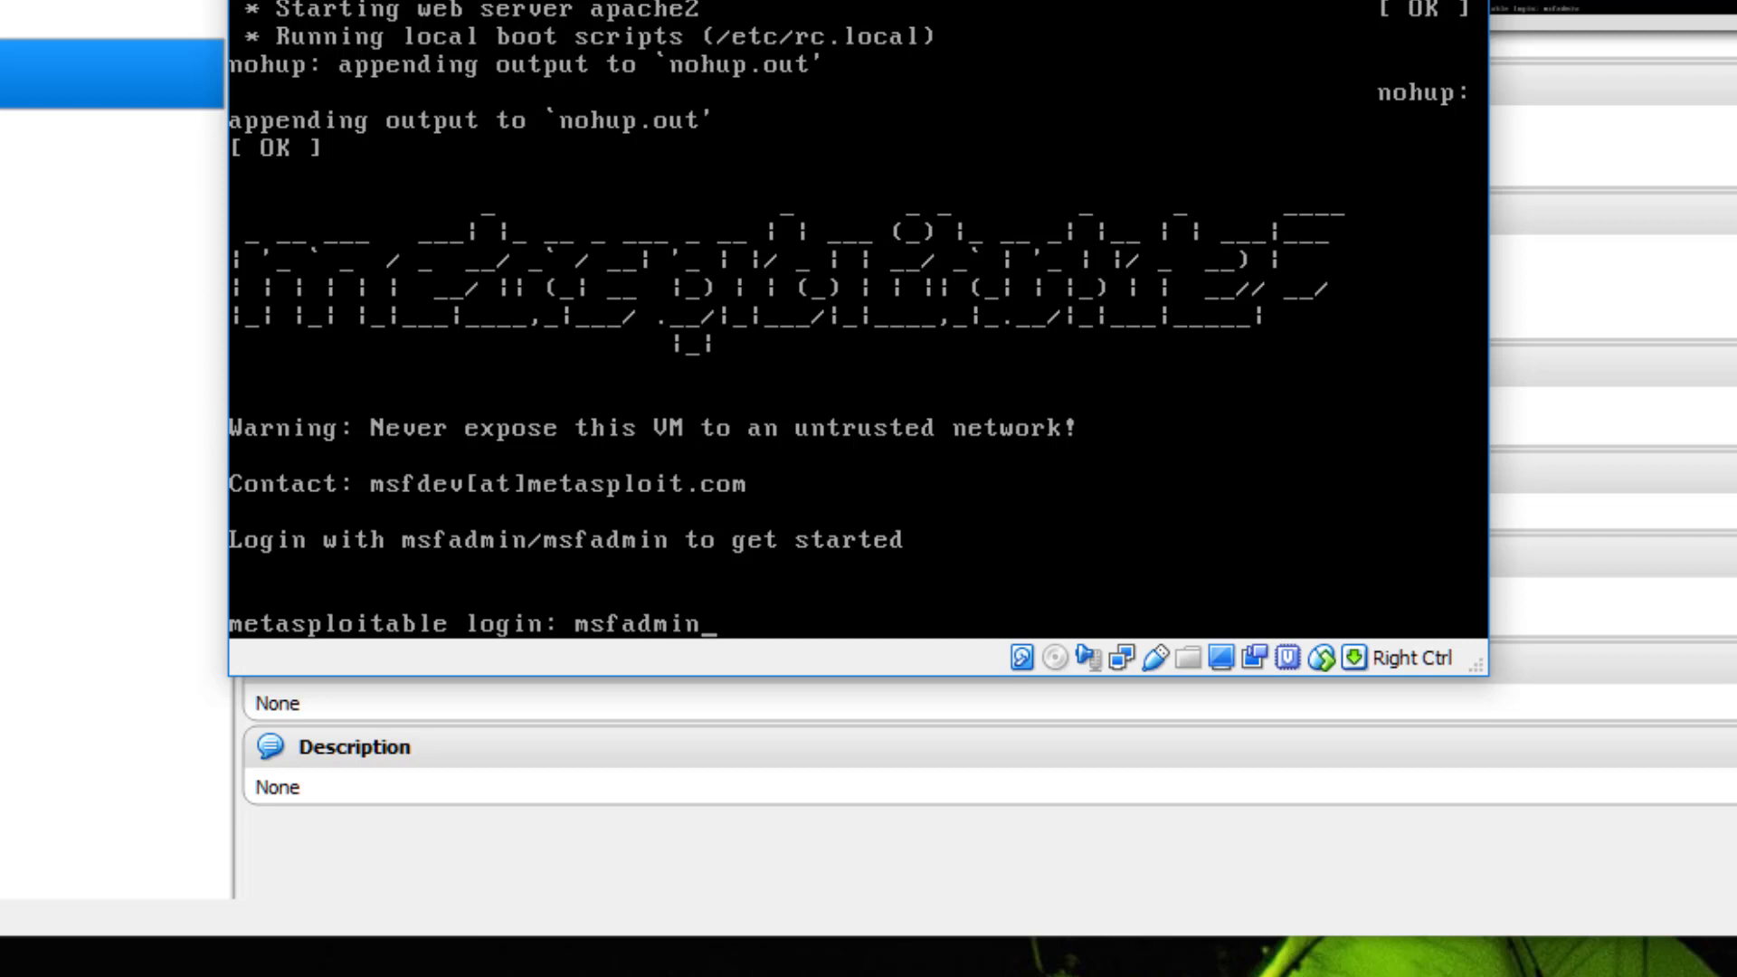
key(Return)
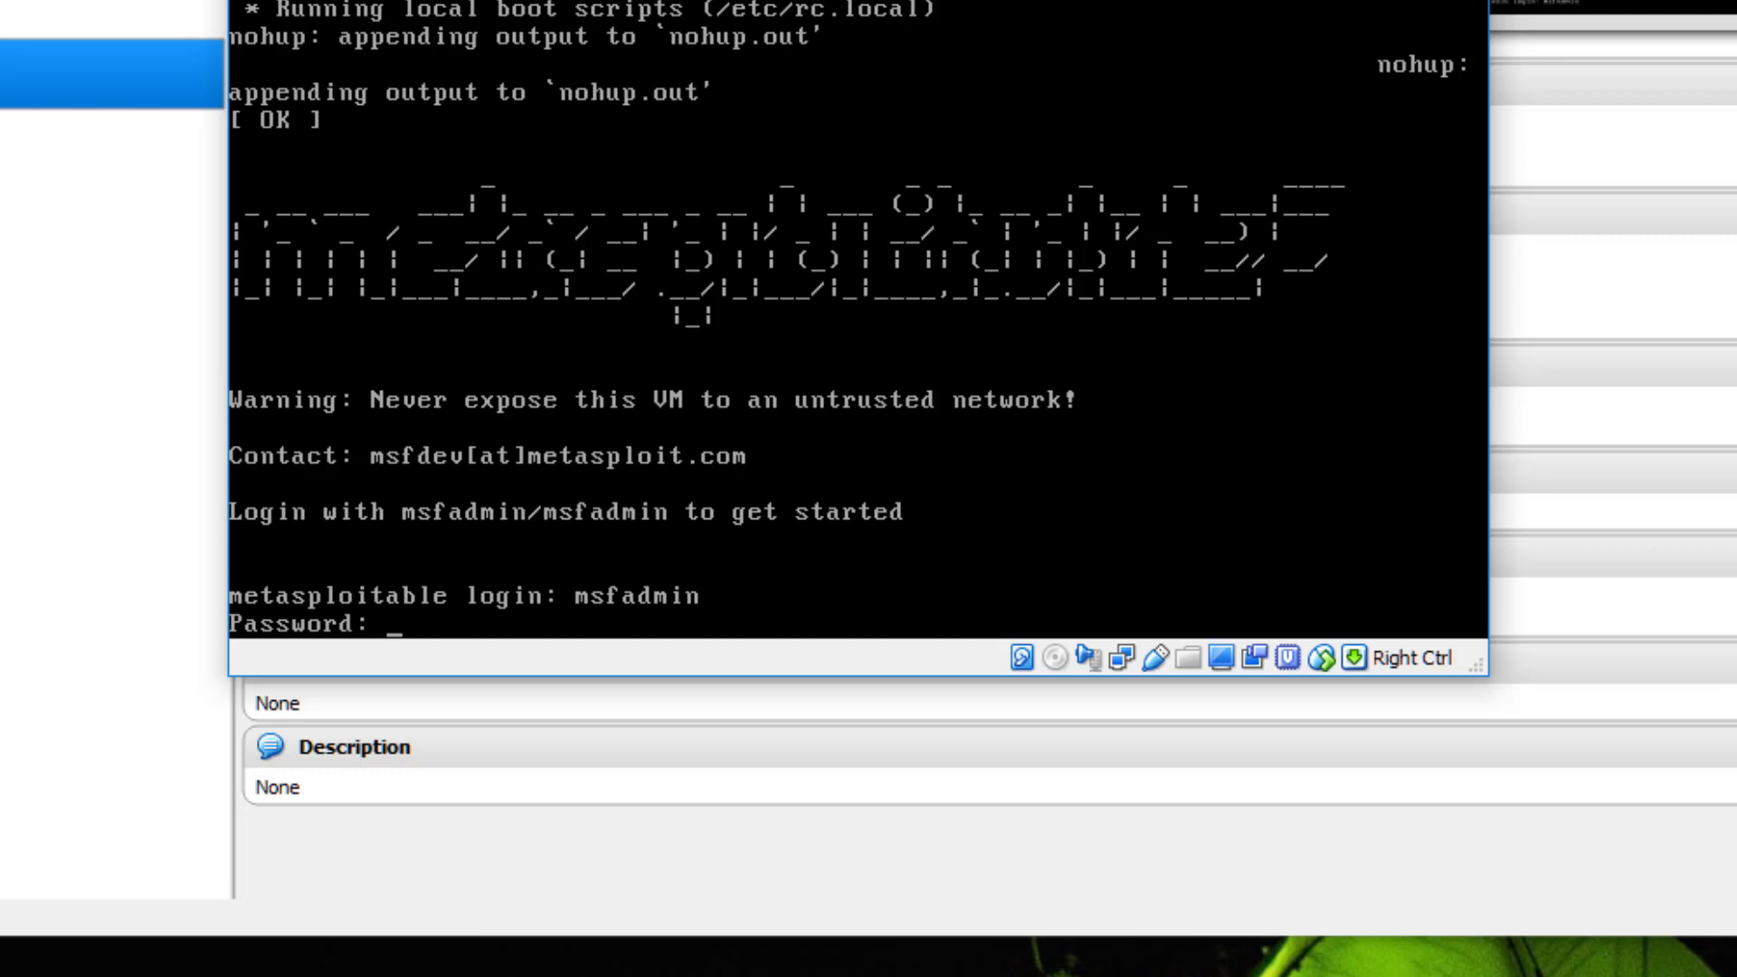
key(Return)
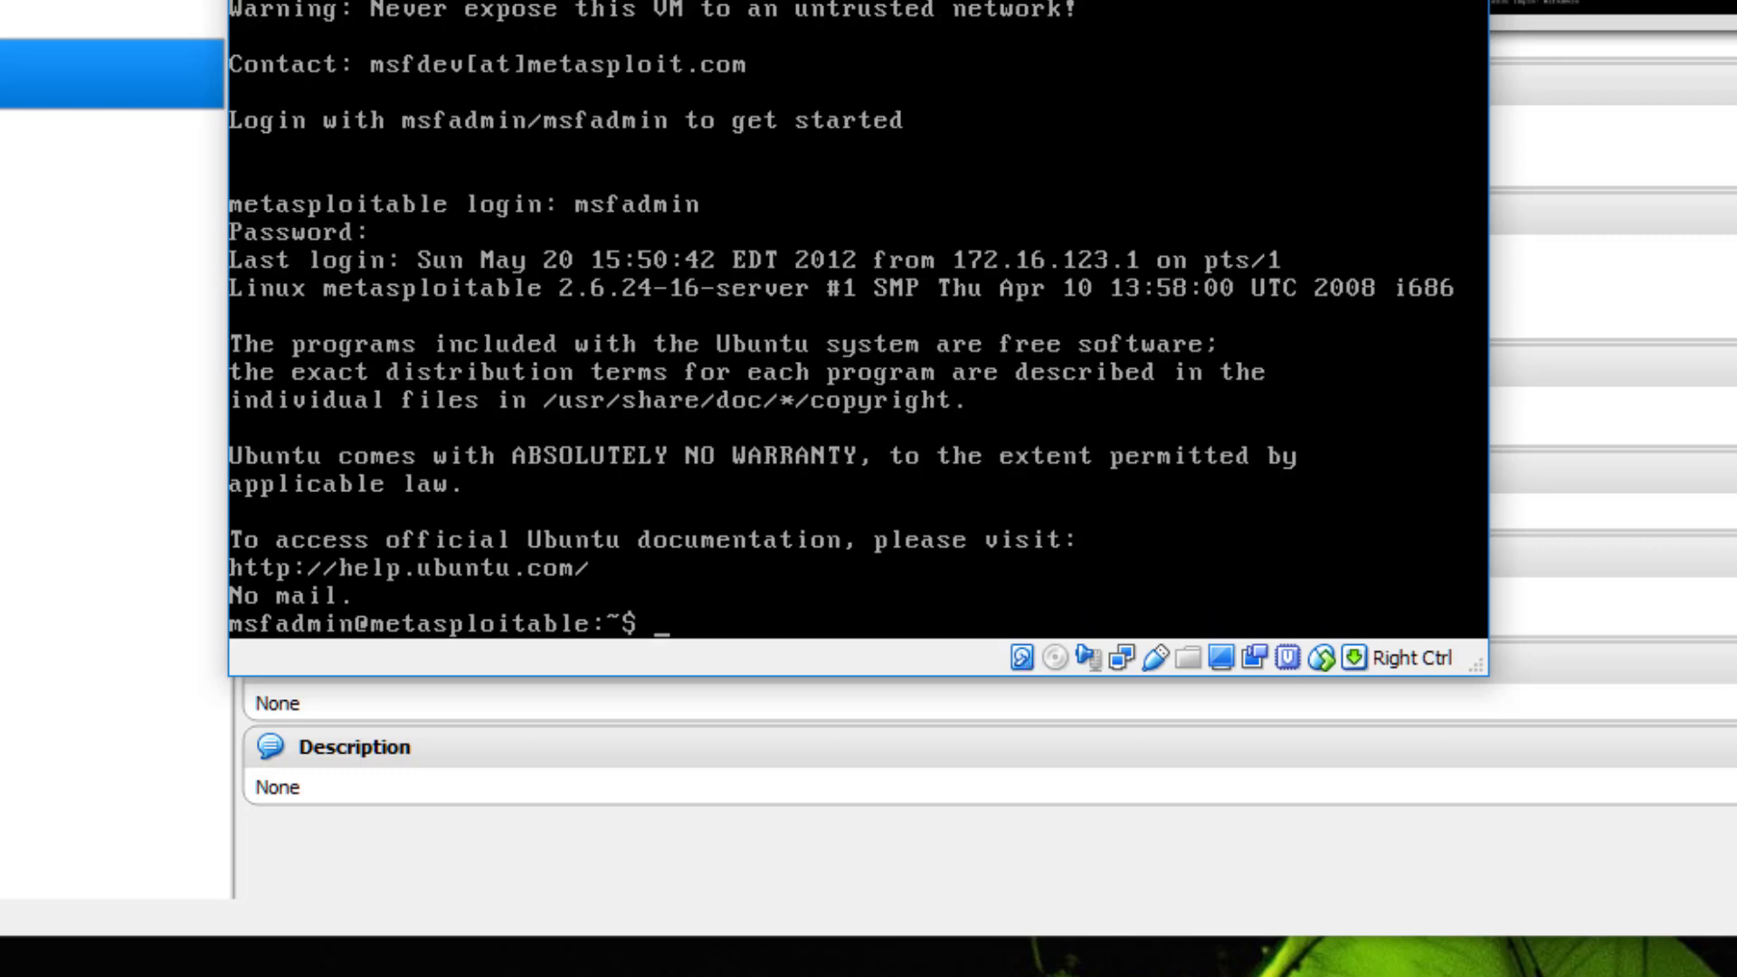
text(ifconfig)
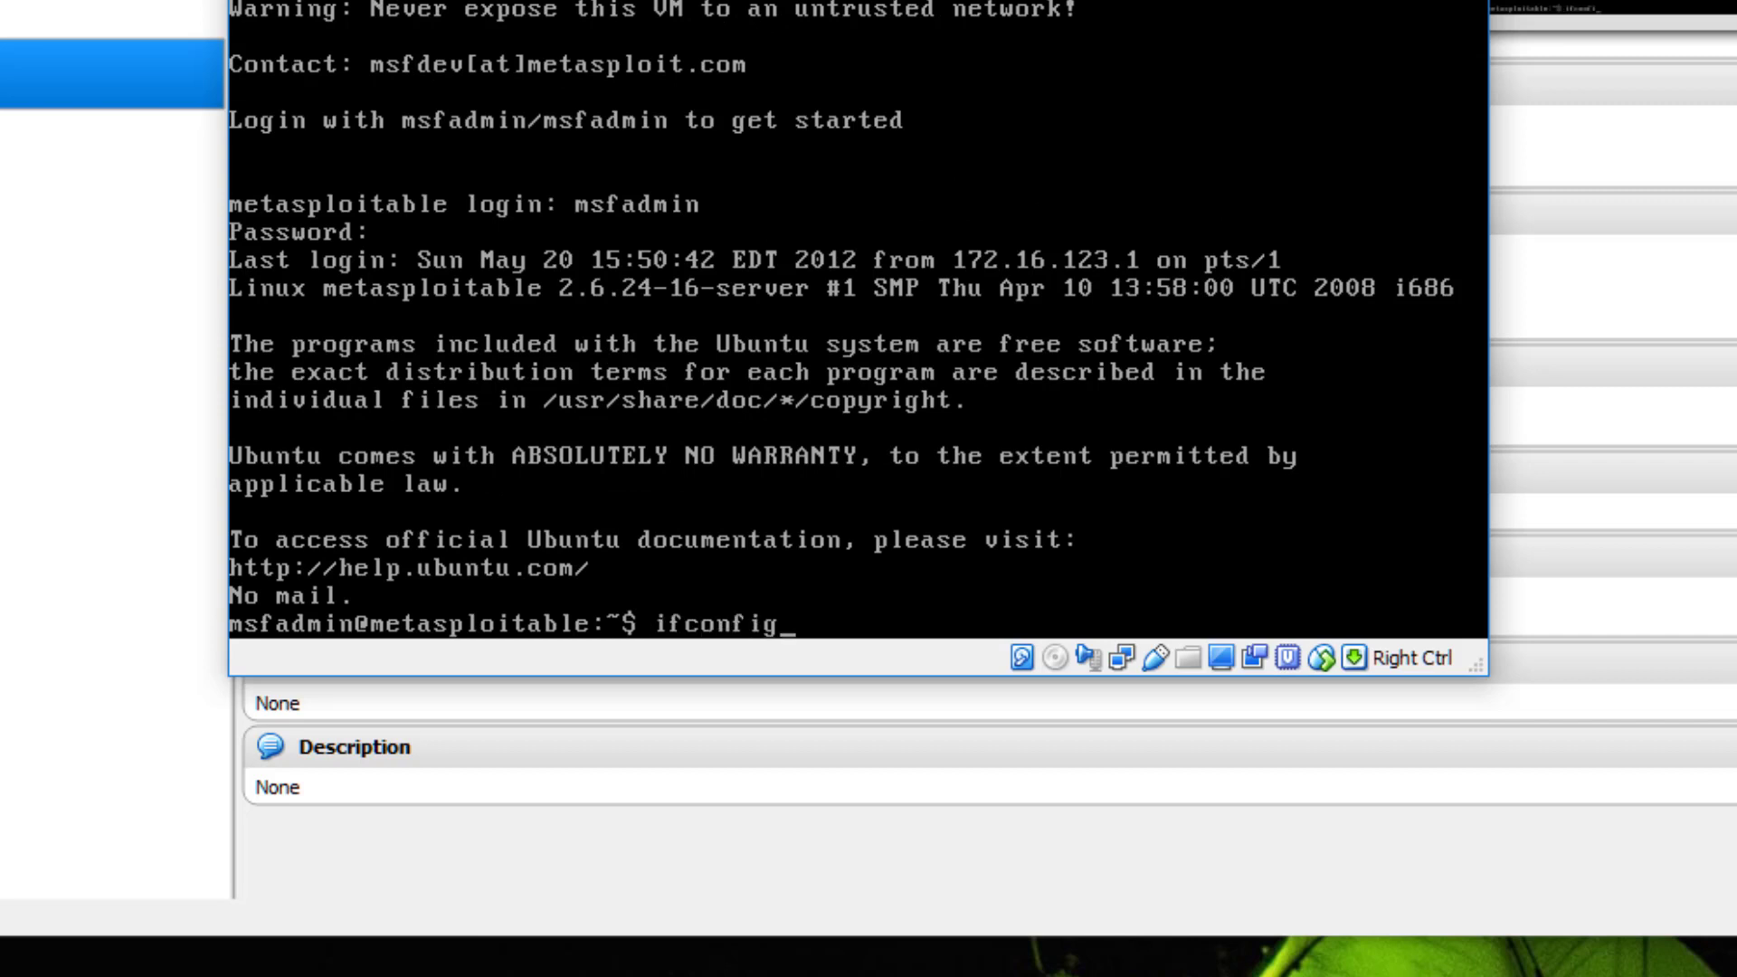
key(Return)
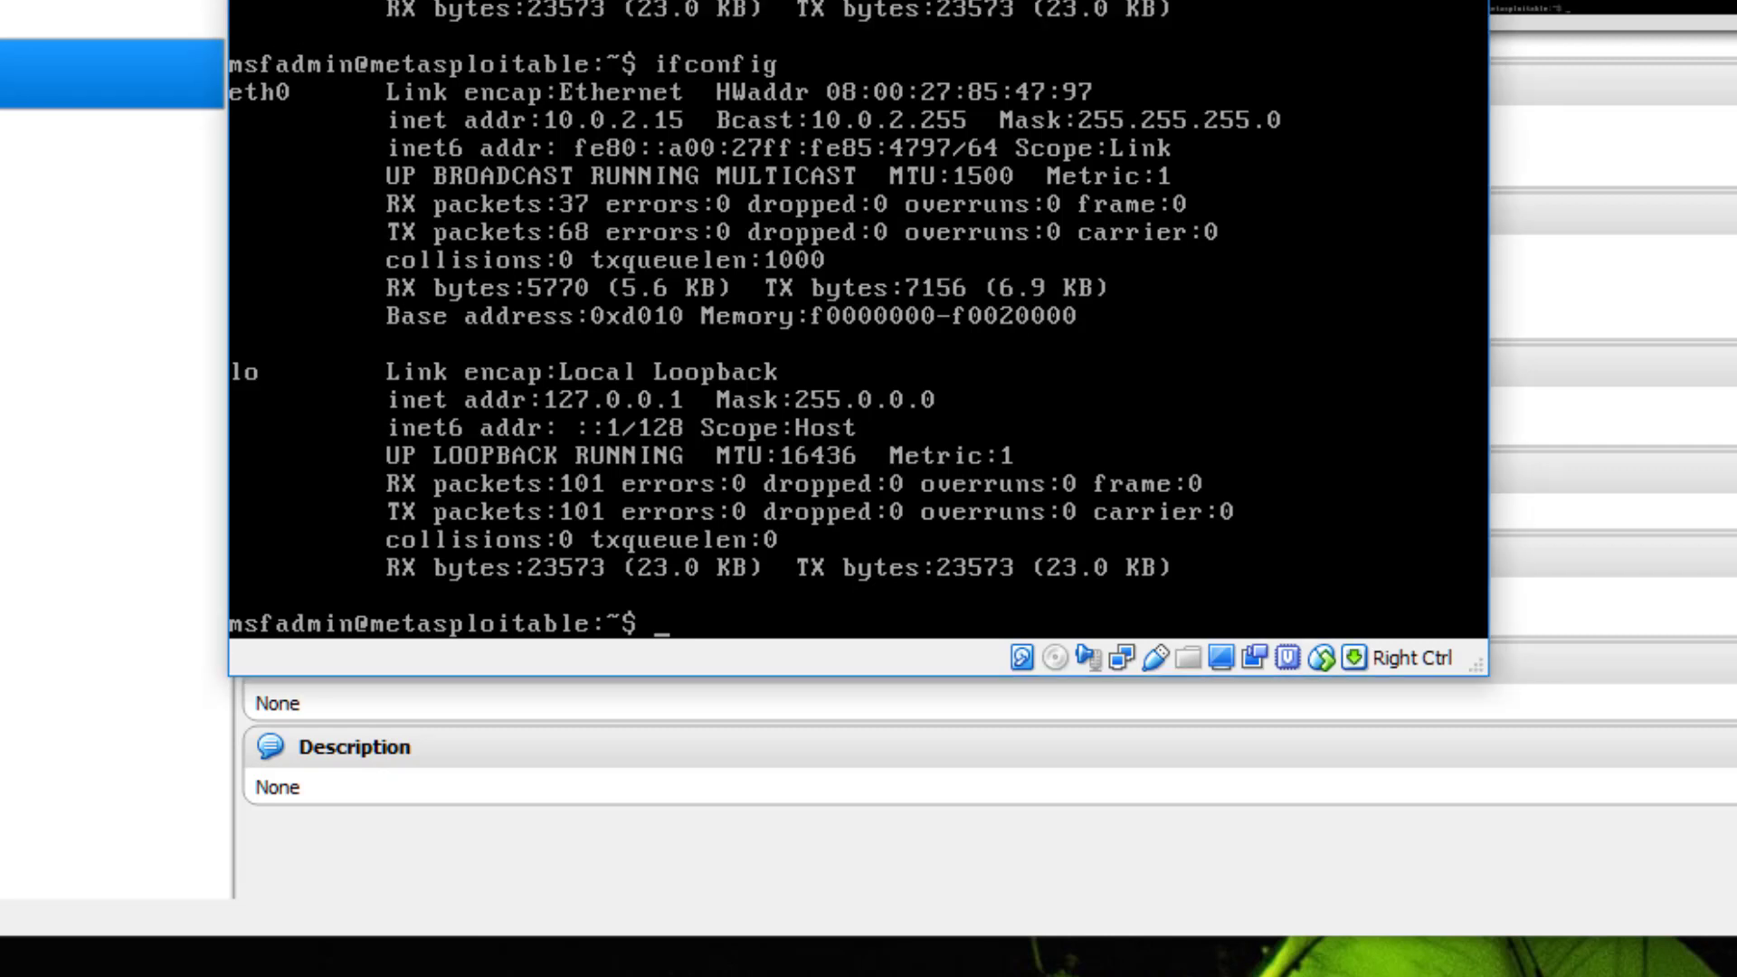
Shut down the Metasploitble2 machine with sudo shutdown -h now, entering the sudo password.
text(sudo shut)
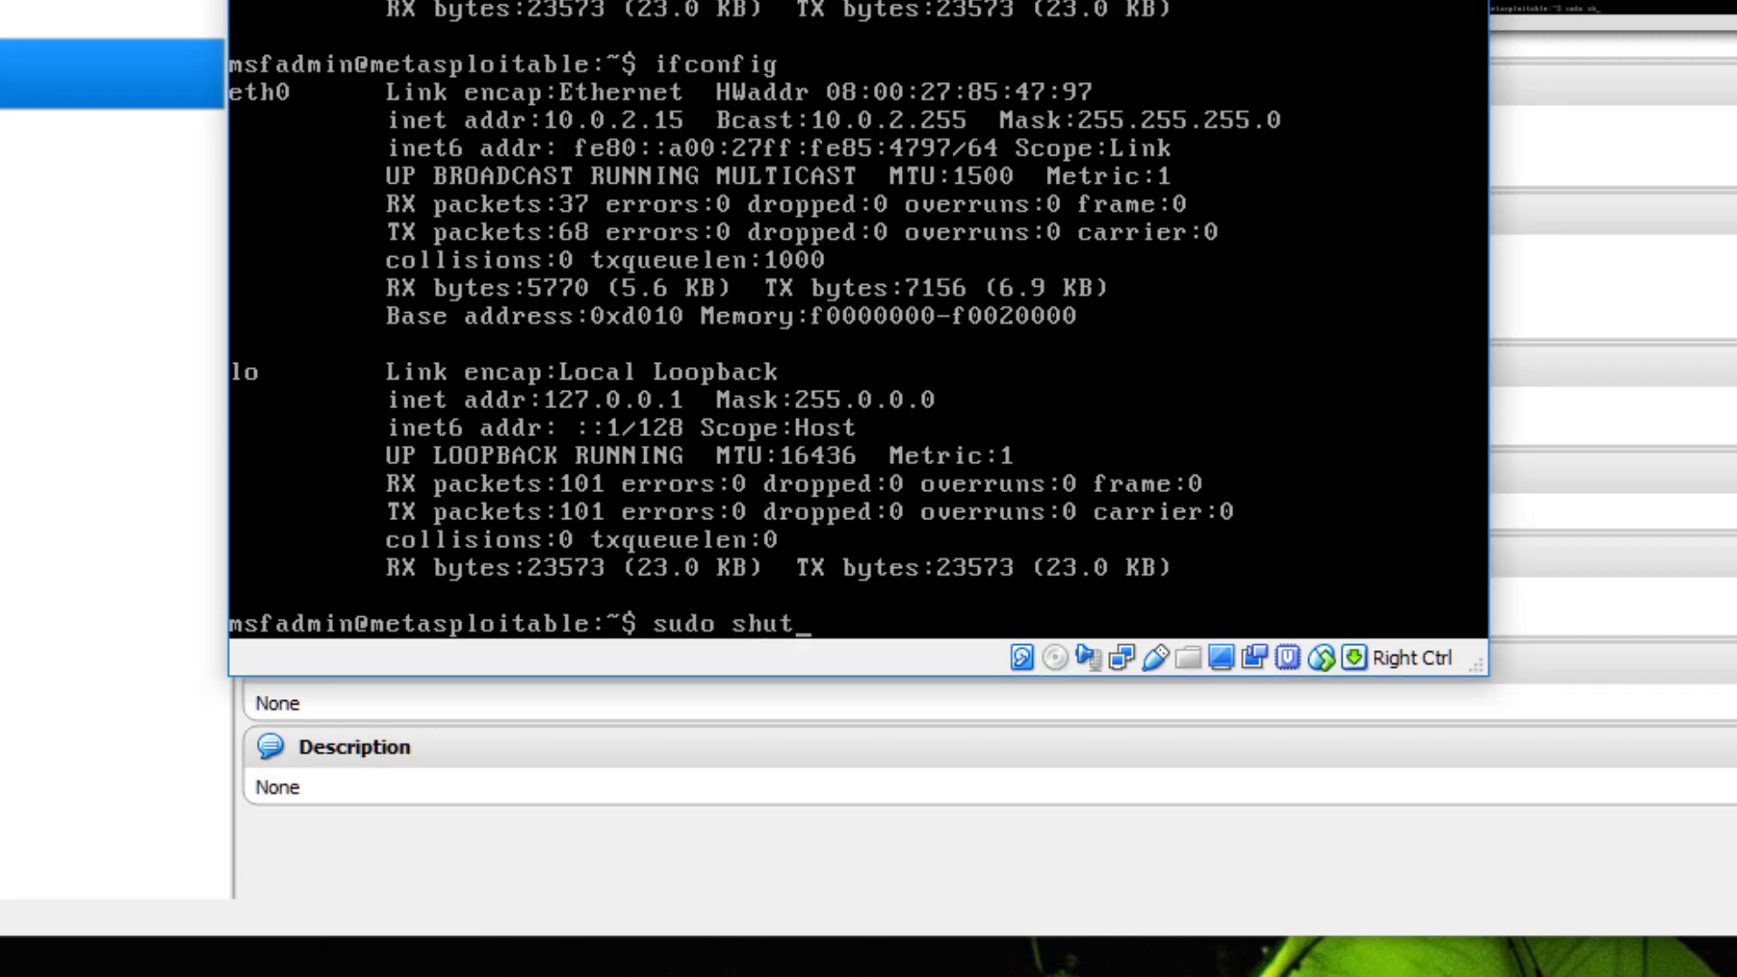
text(down -h now)
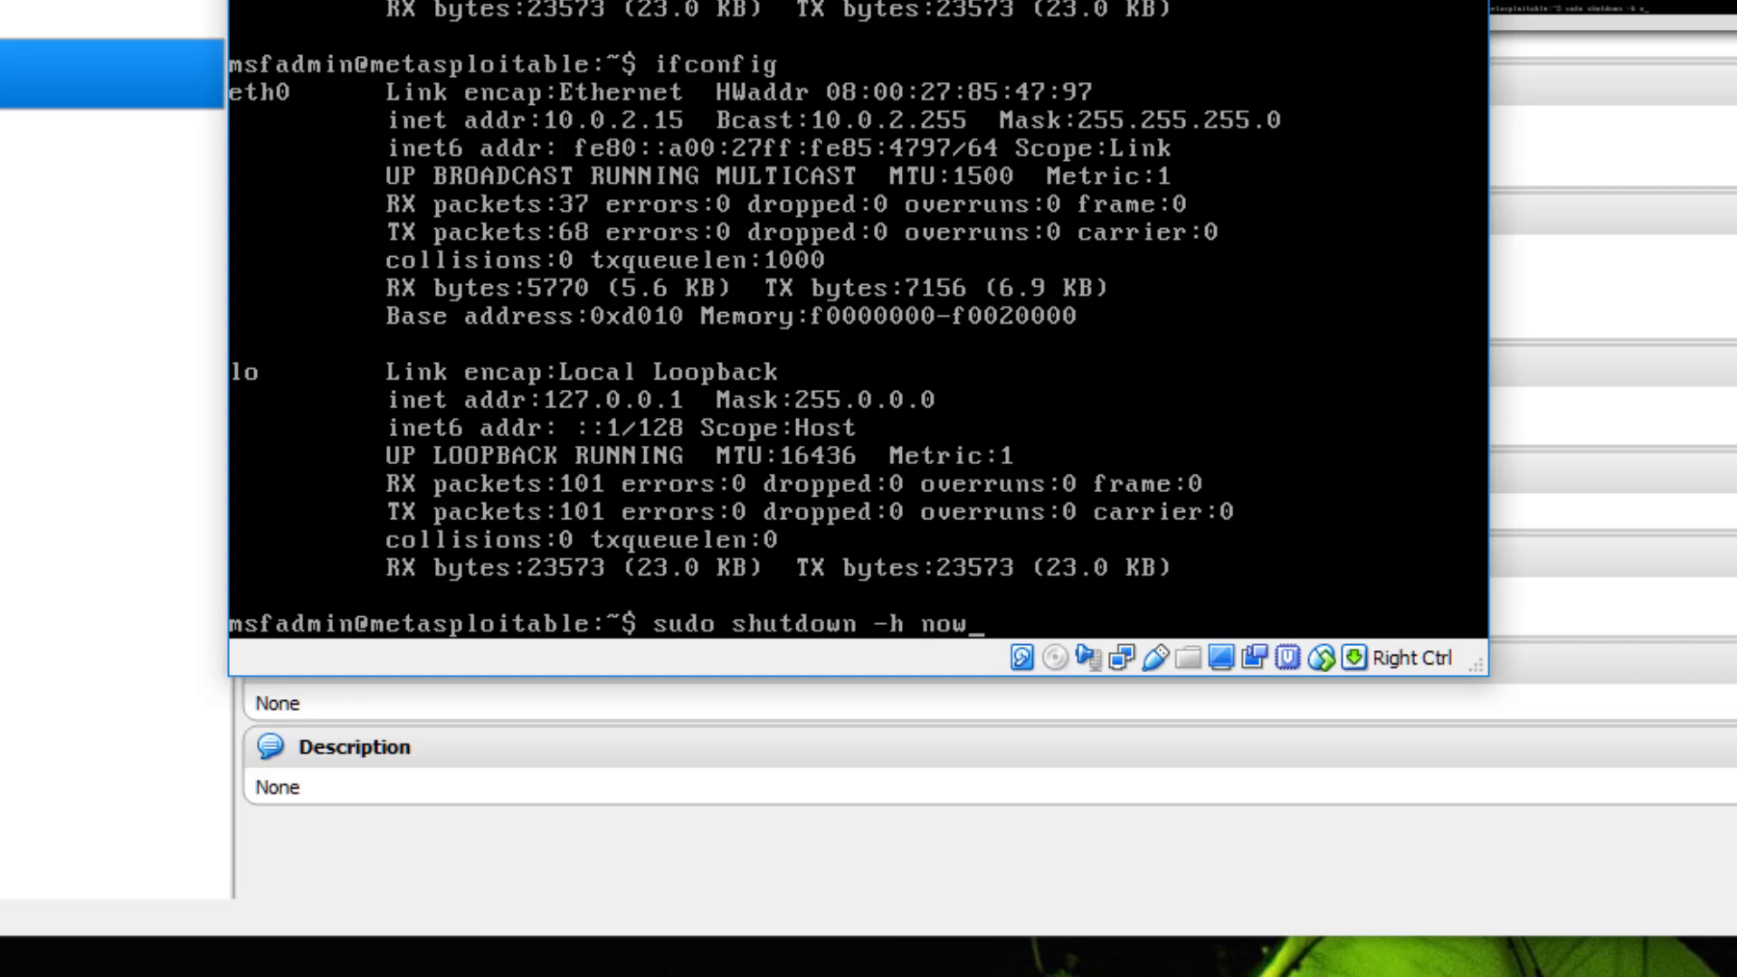
key(Return)
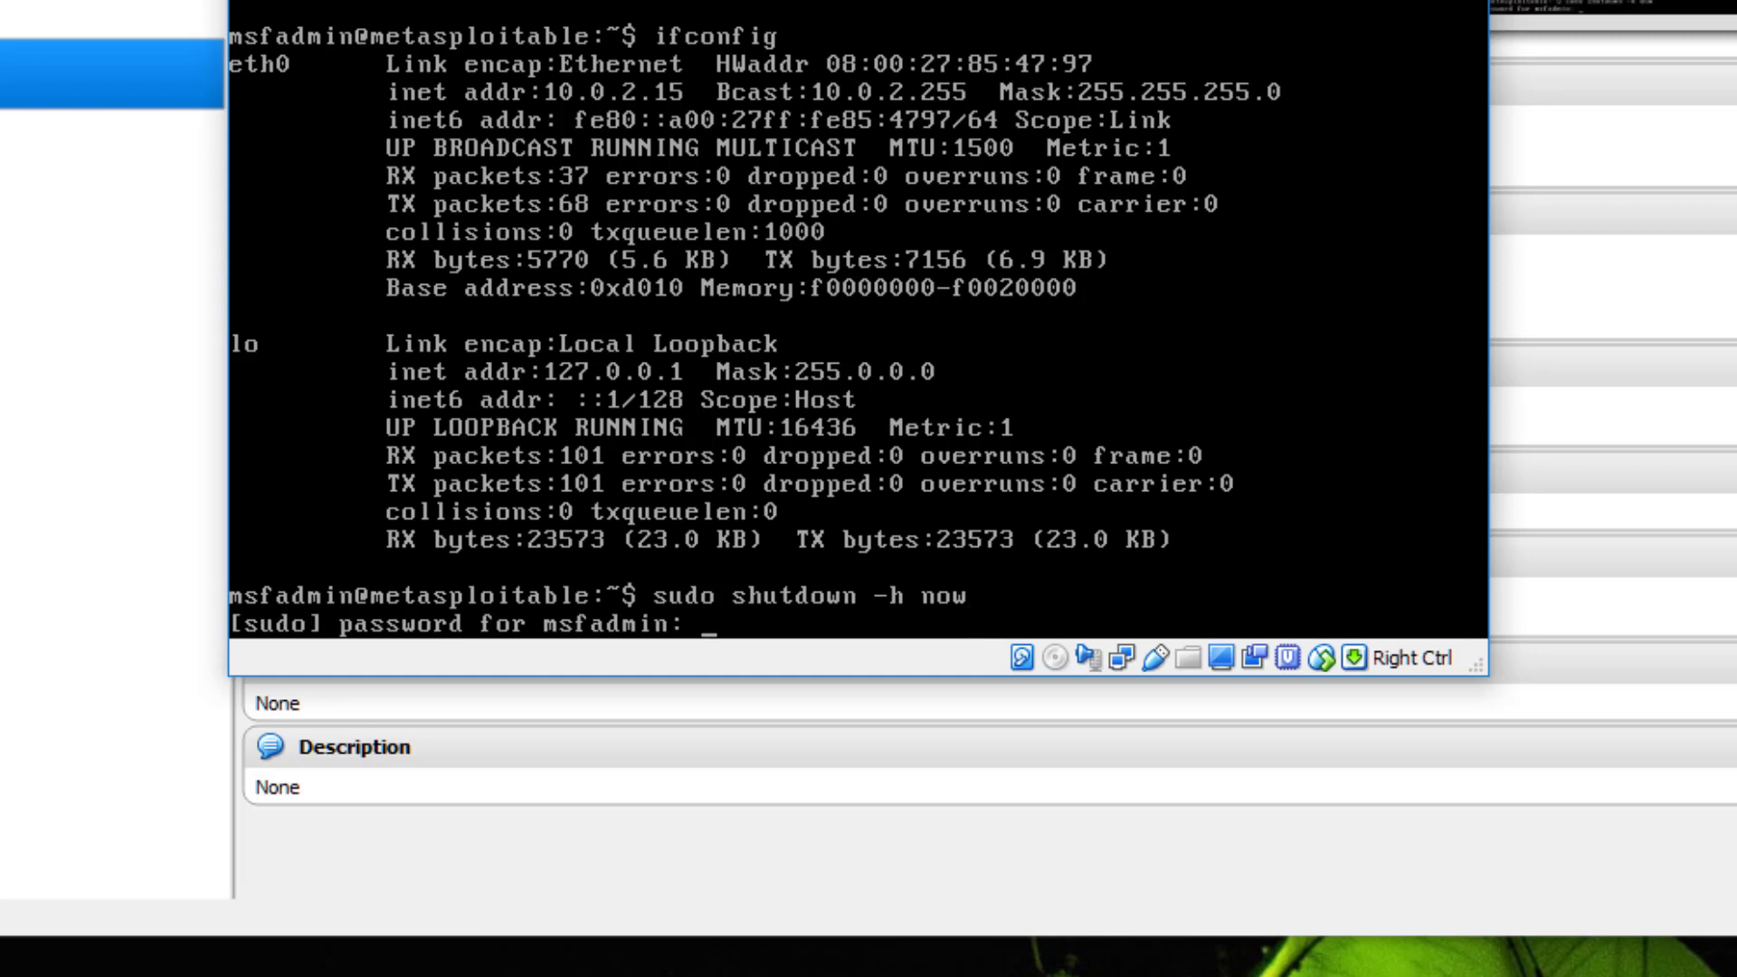
key(Return)
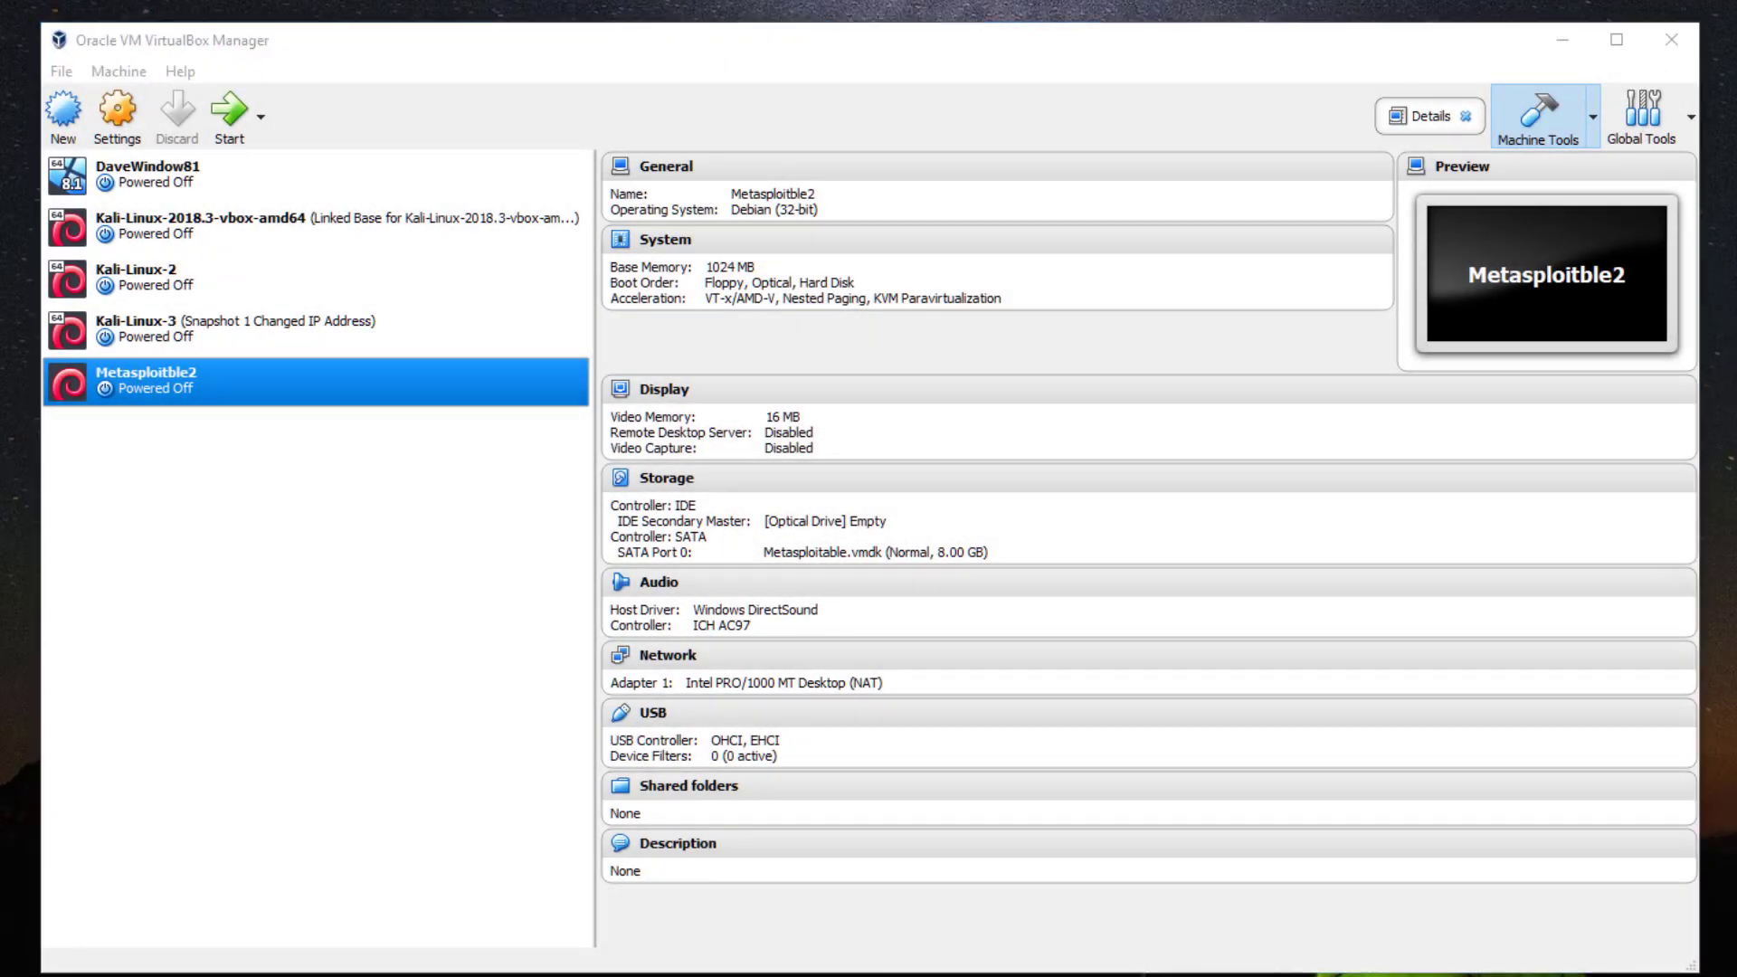
Attach network Adapter 1 of the Metasploitble2 machine to the Internal Network vLocal and save the settings.
click(372, 388)
click(373, 391)
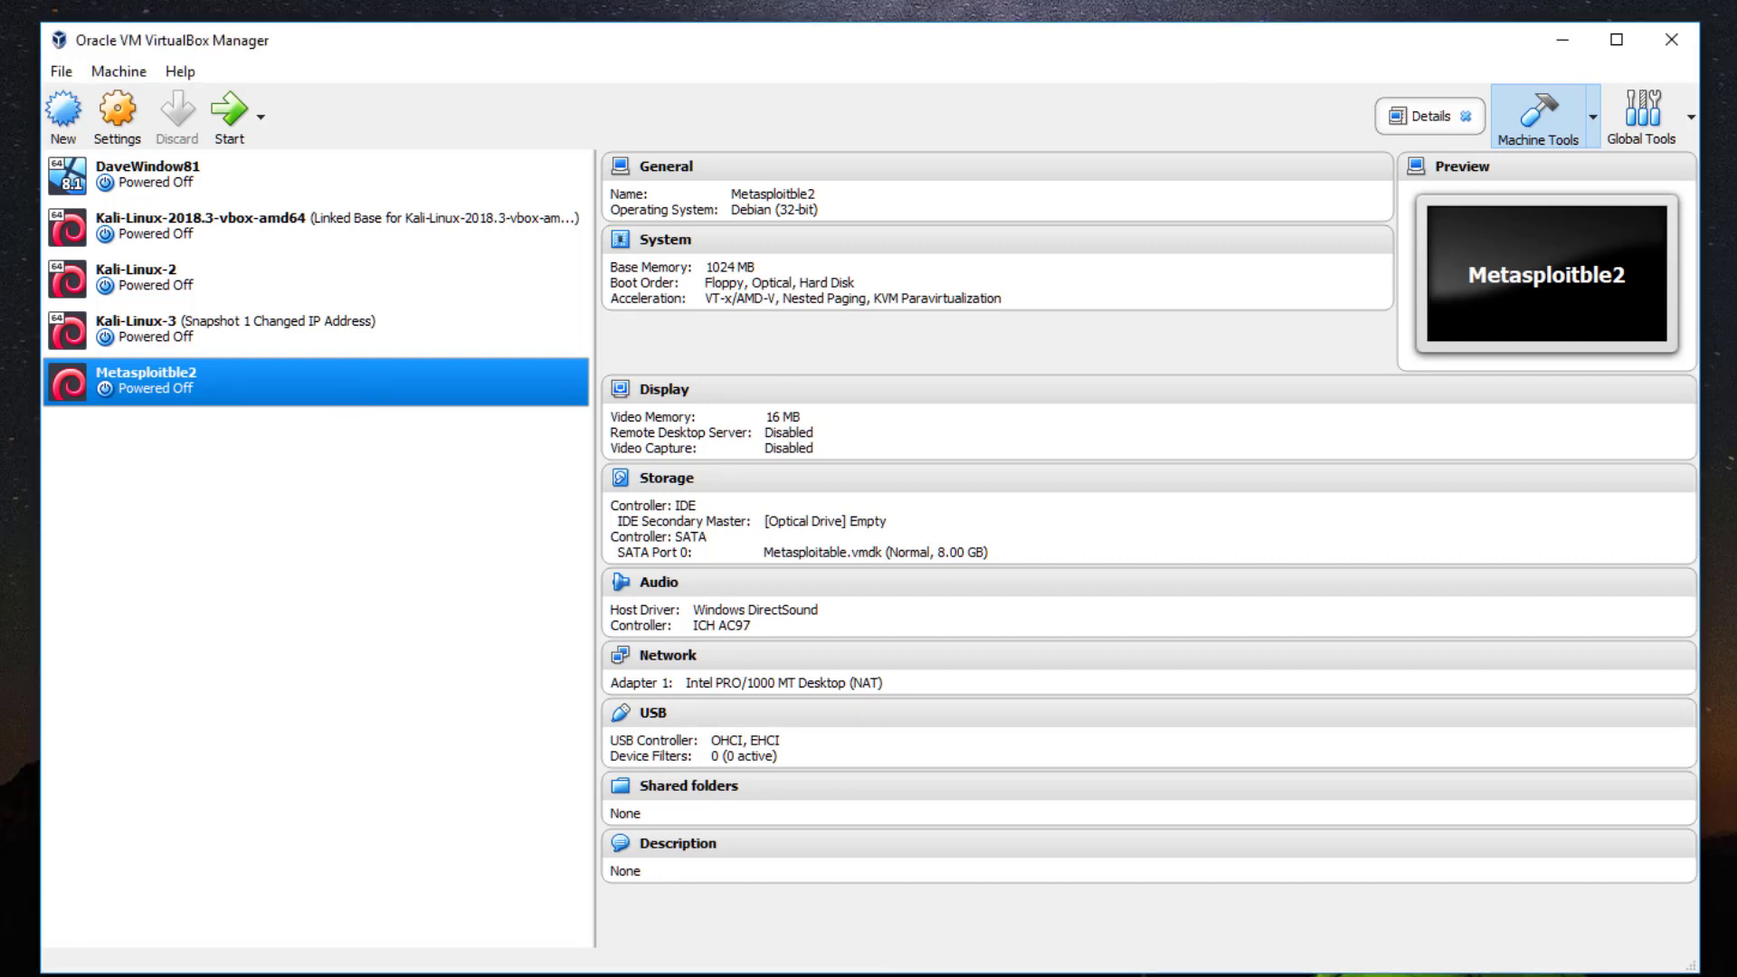
click(371, 392)
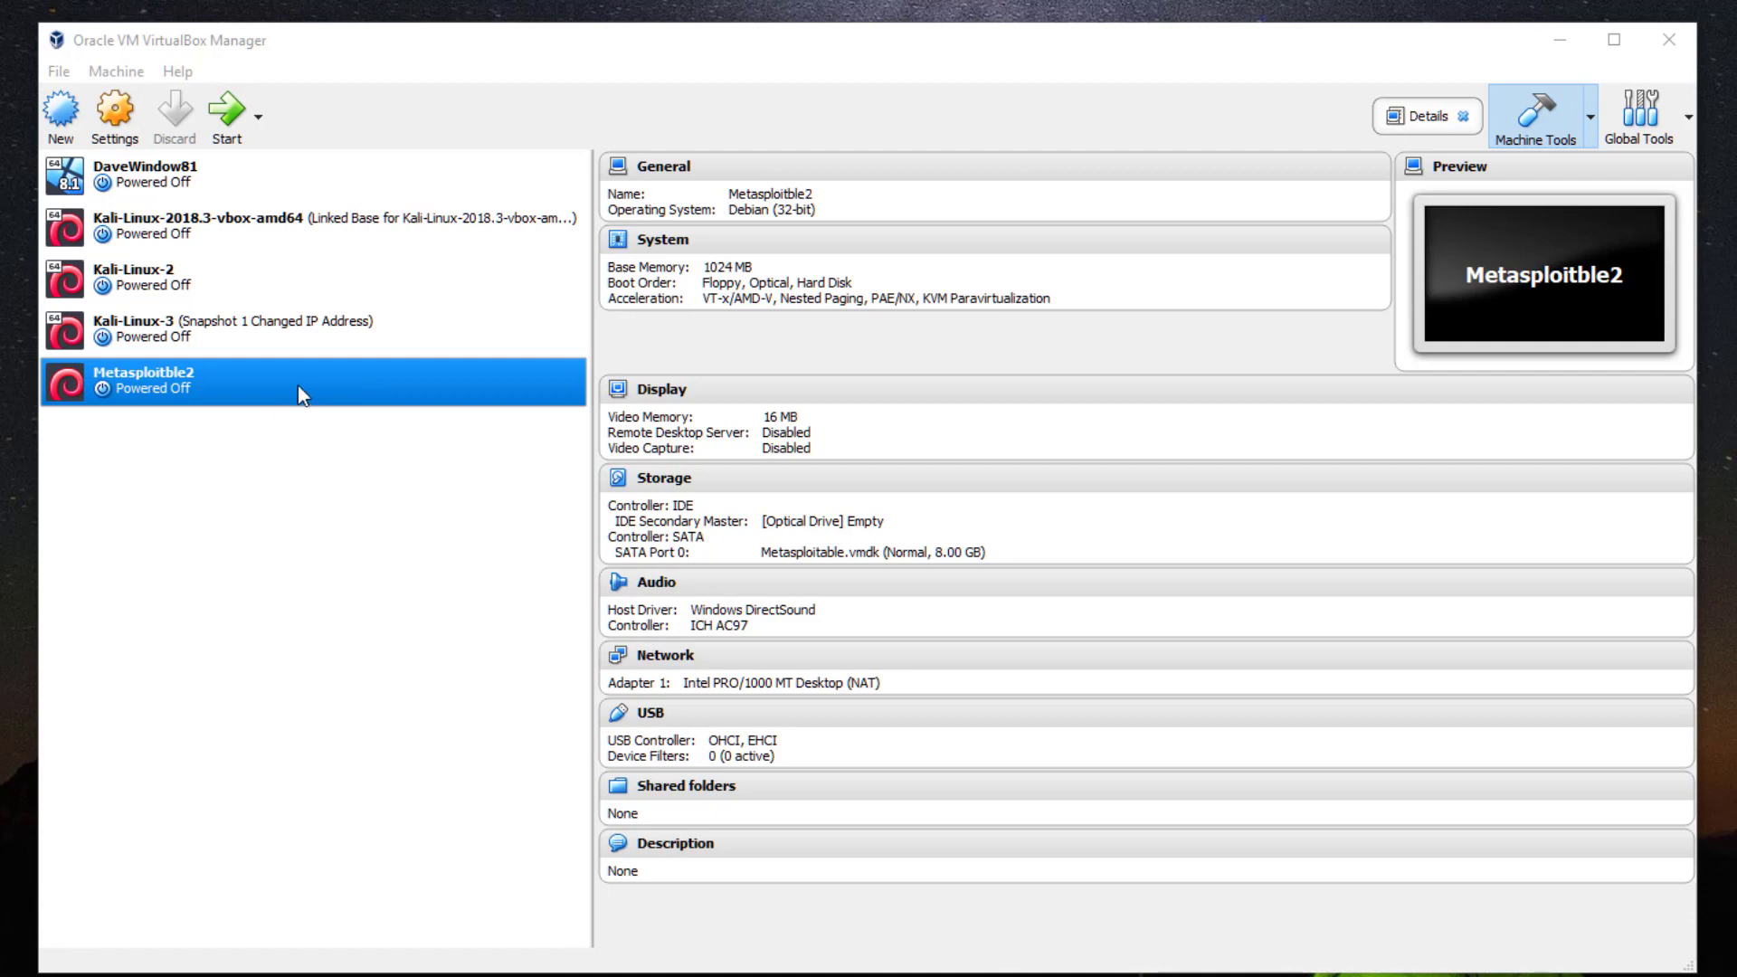
right_click(299, 386)
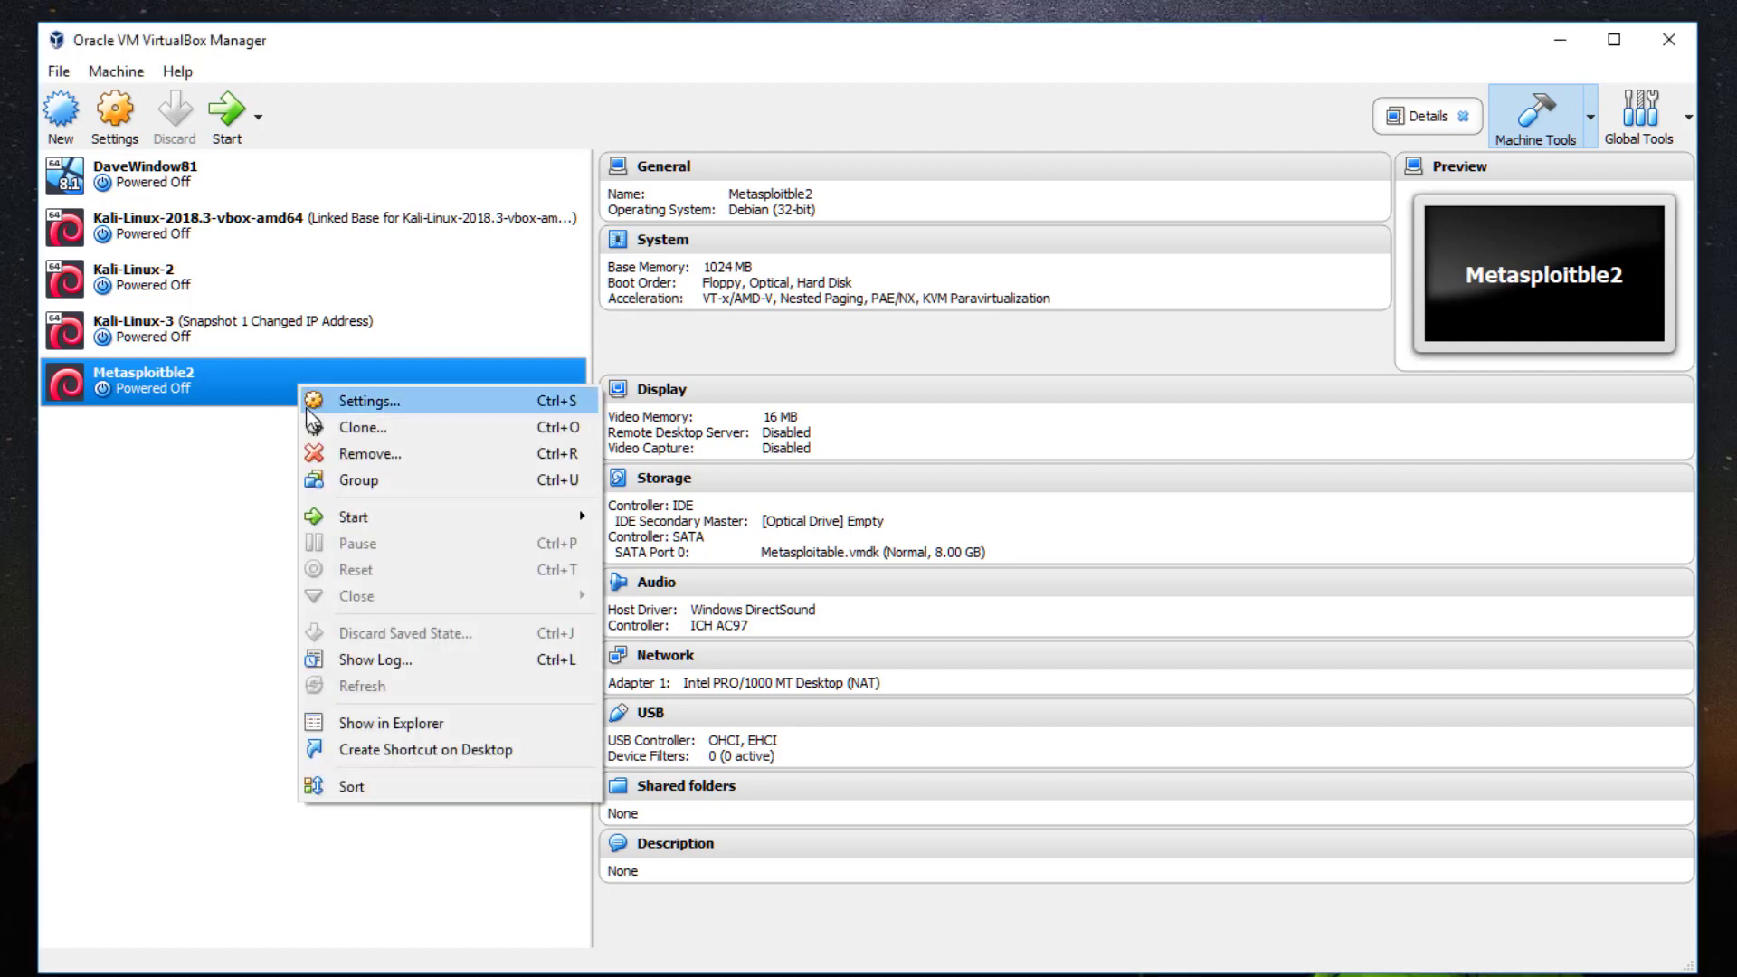
click(307, 409)
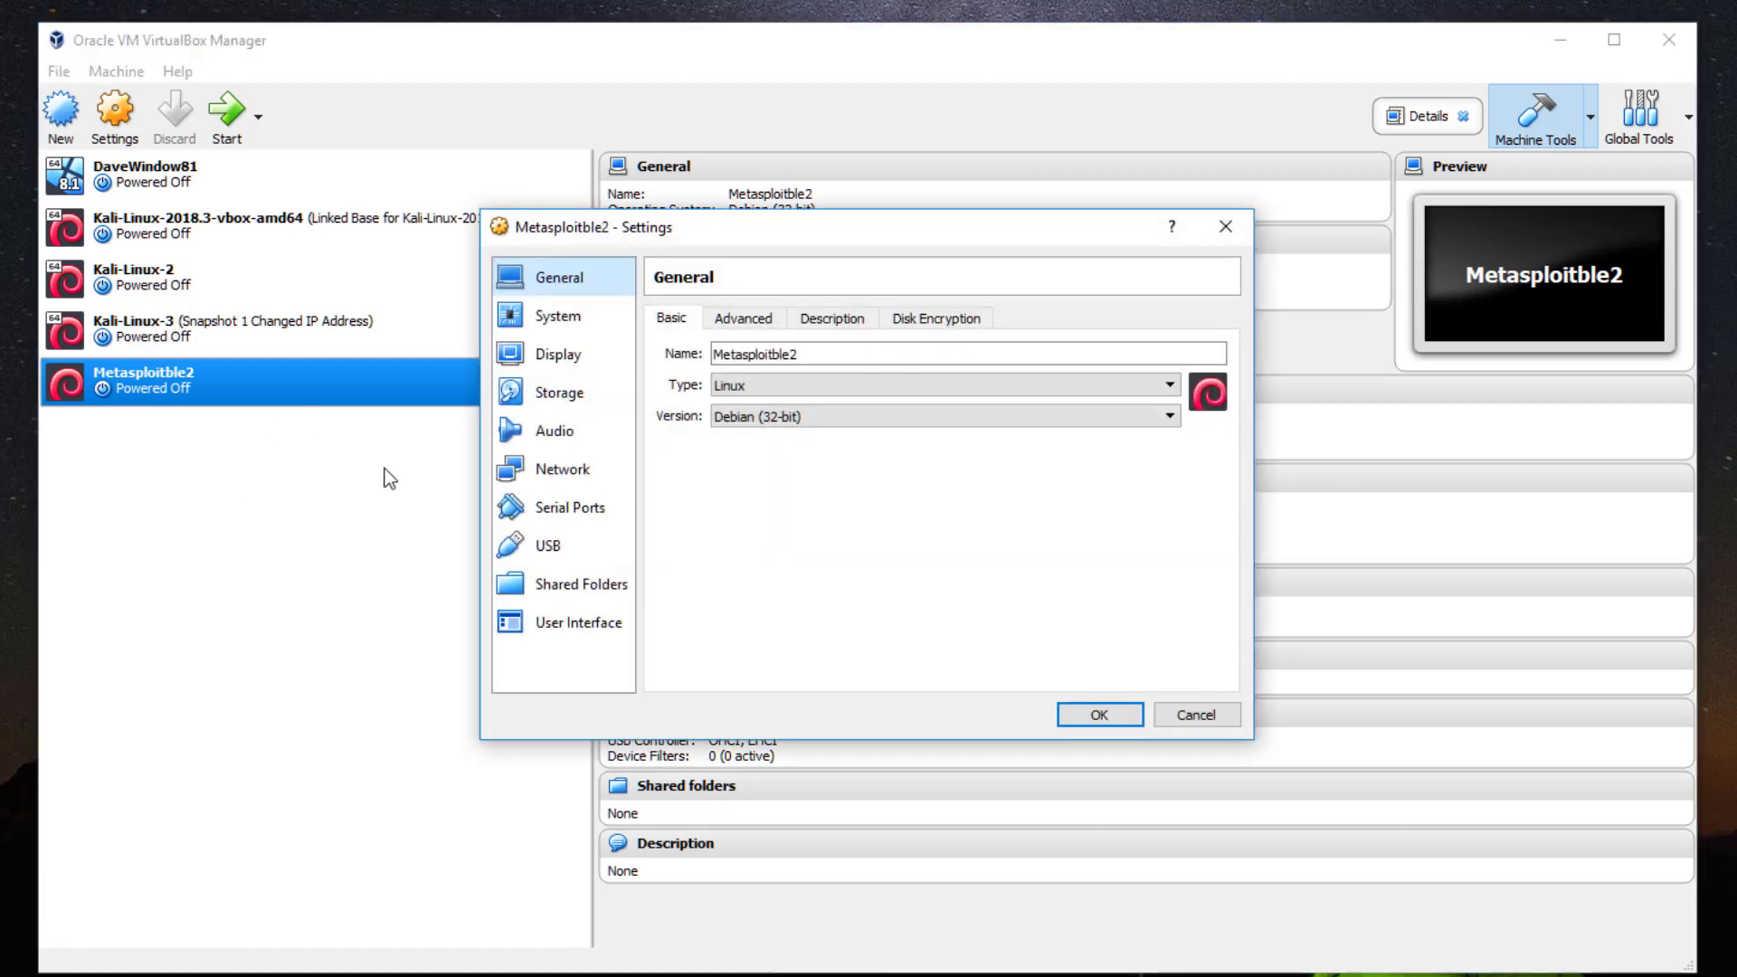
click(588, 469)
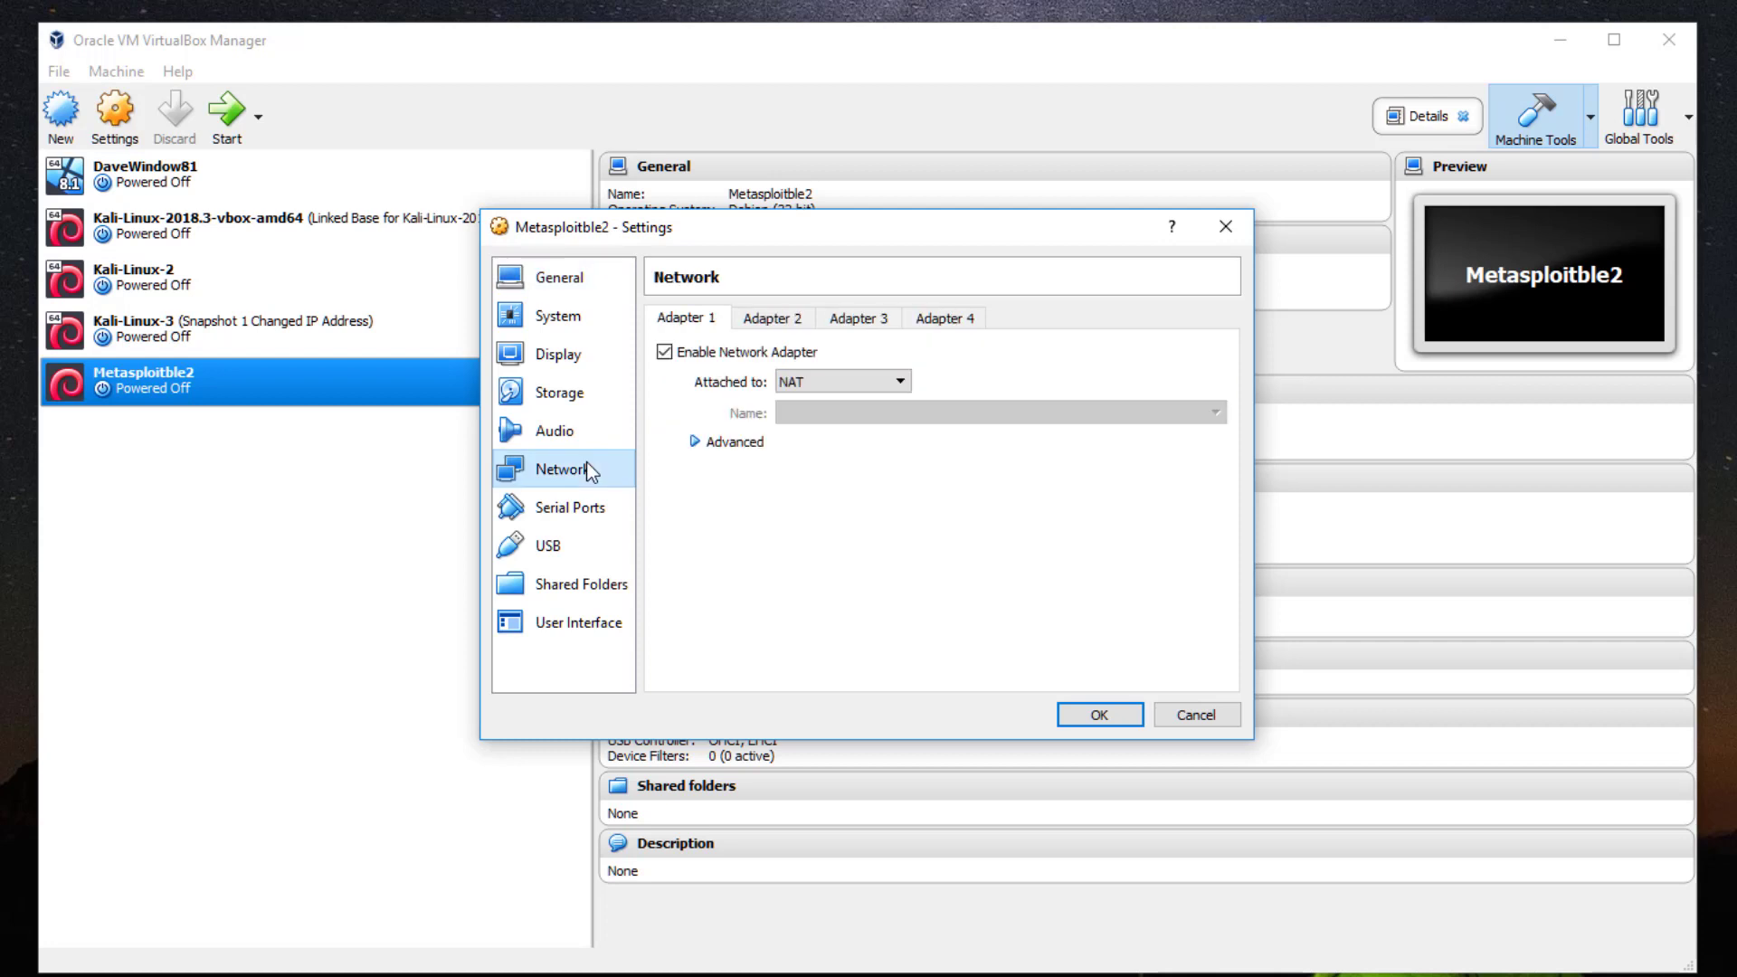
click(890, 384)
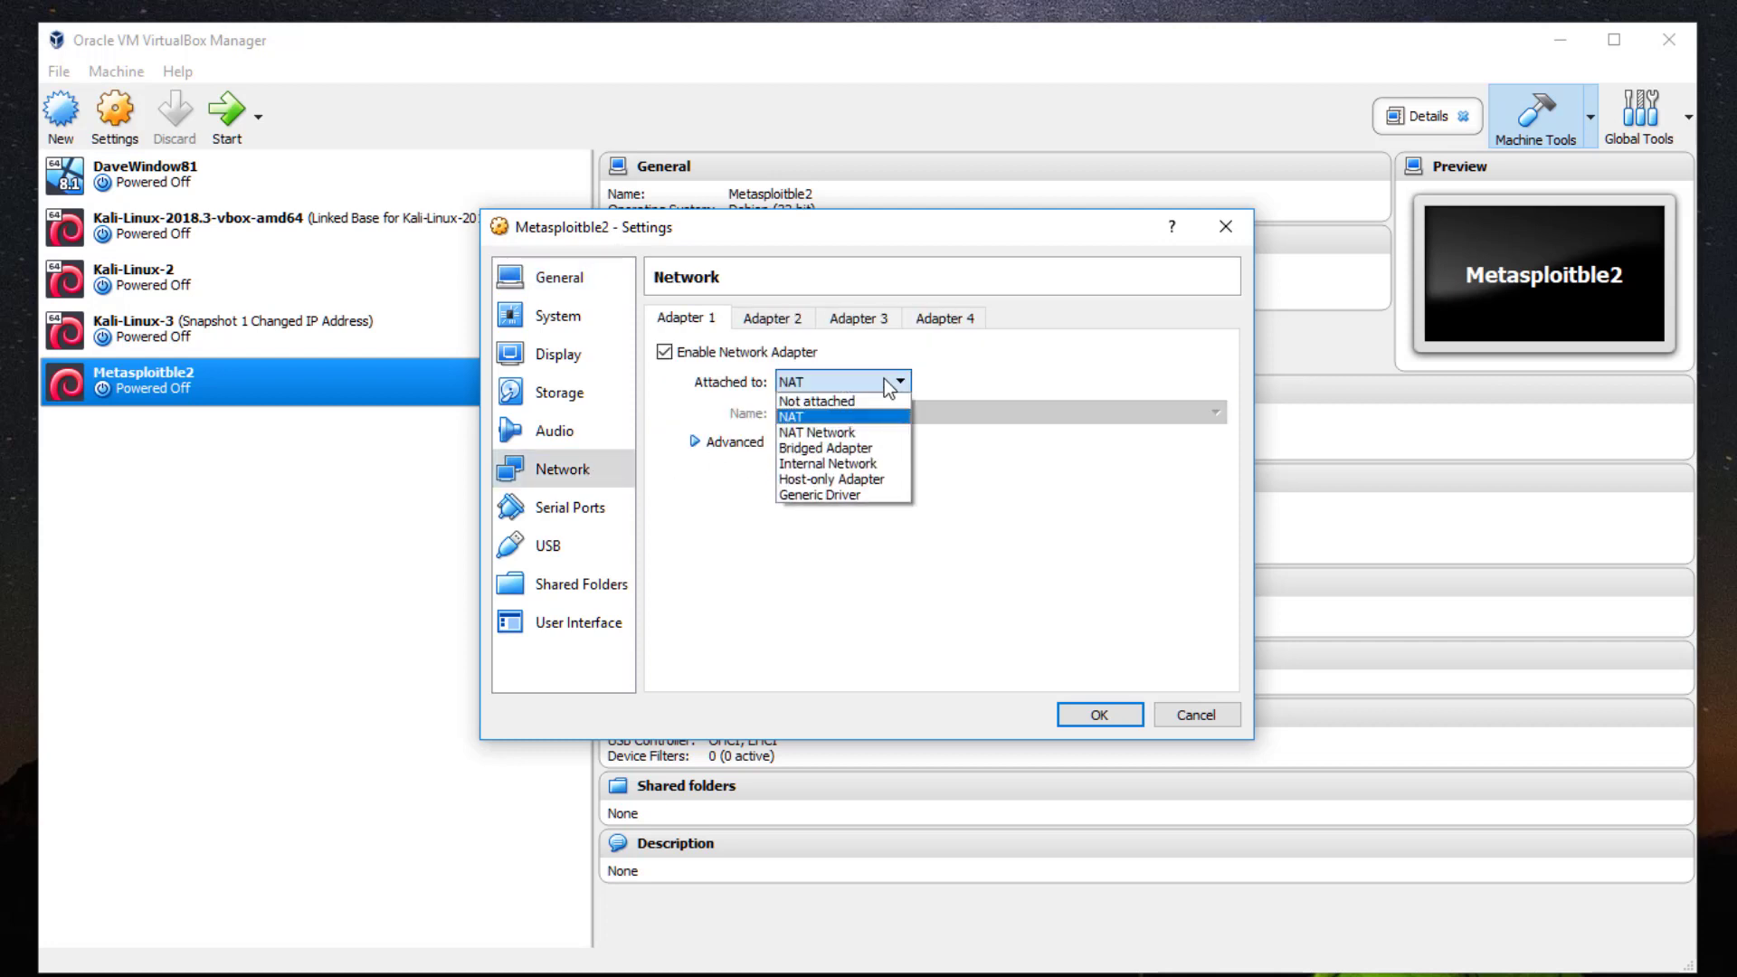
click(861, 464)
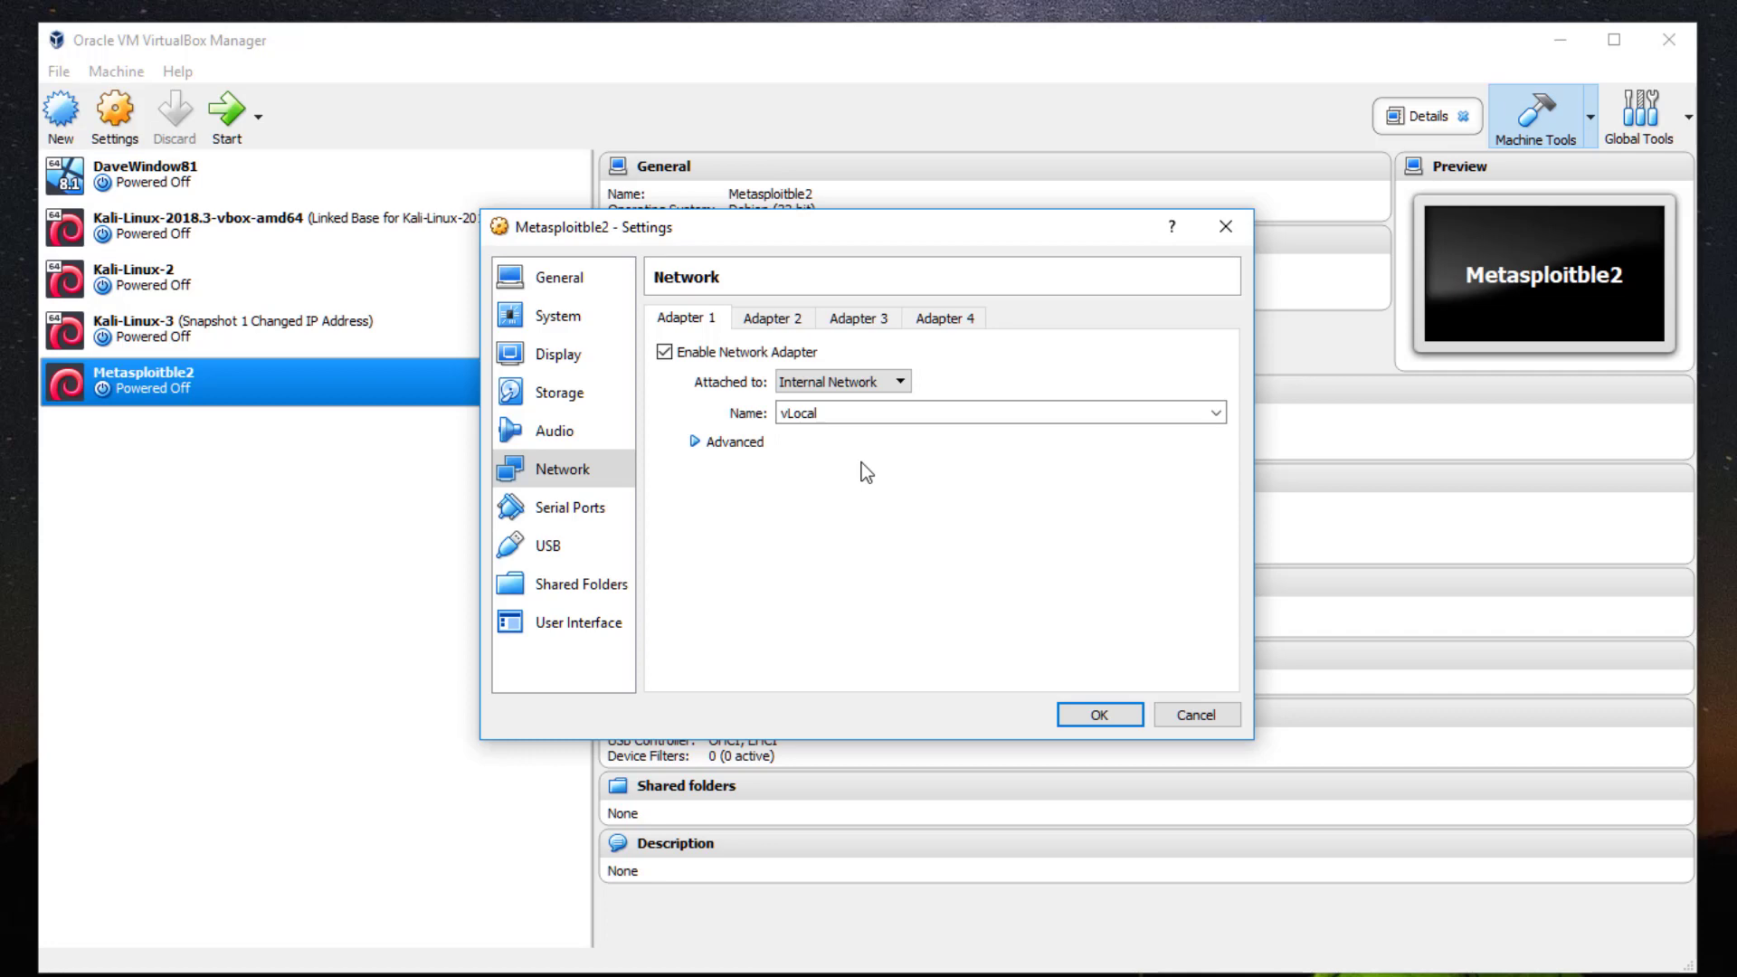
click(1106, 714)
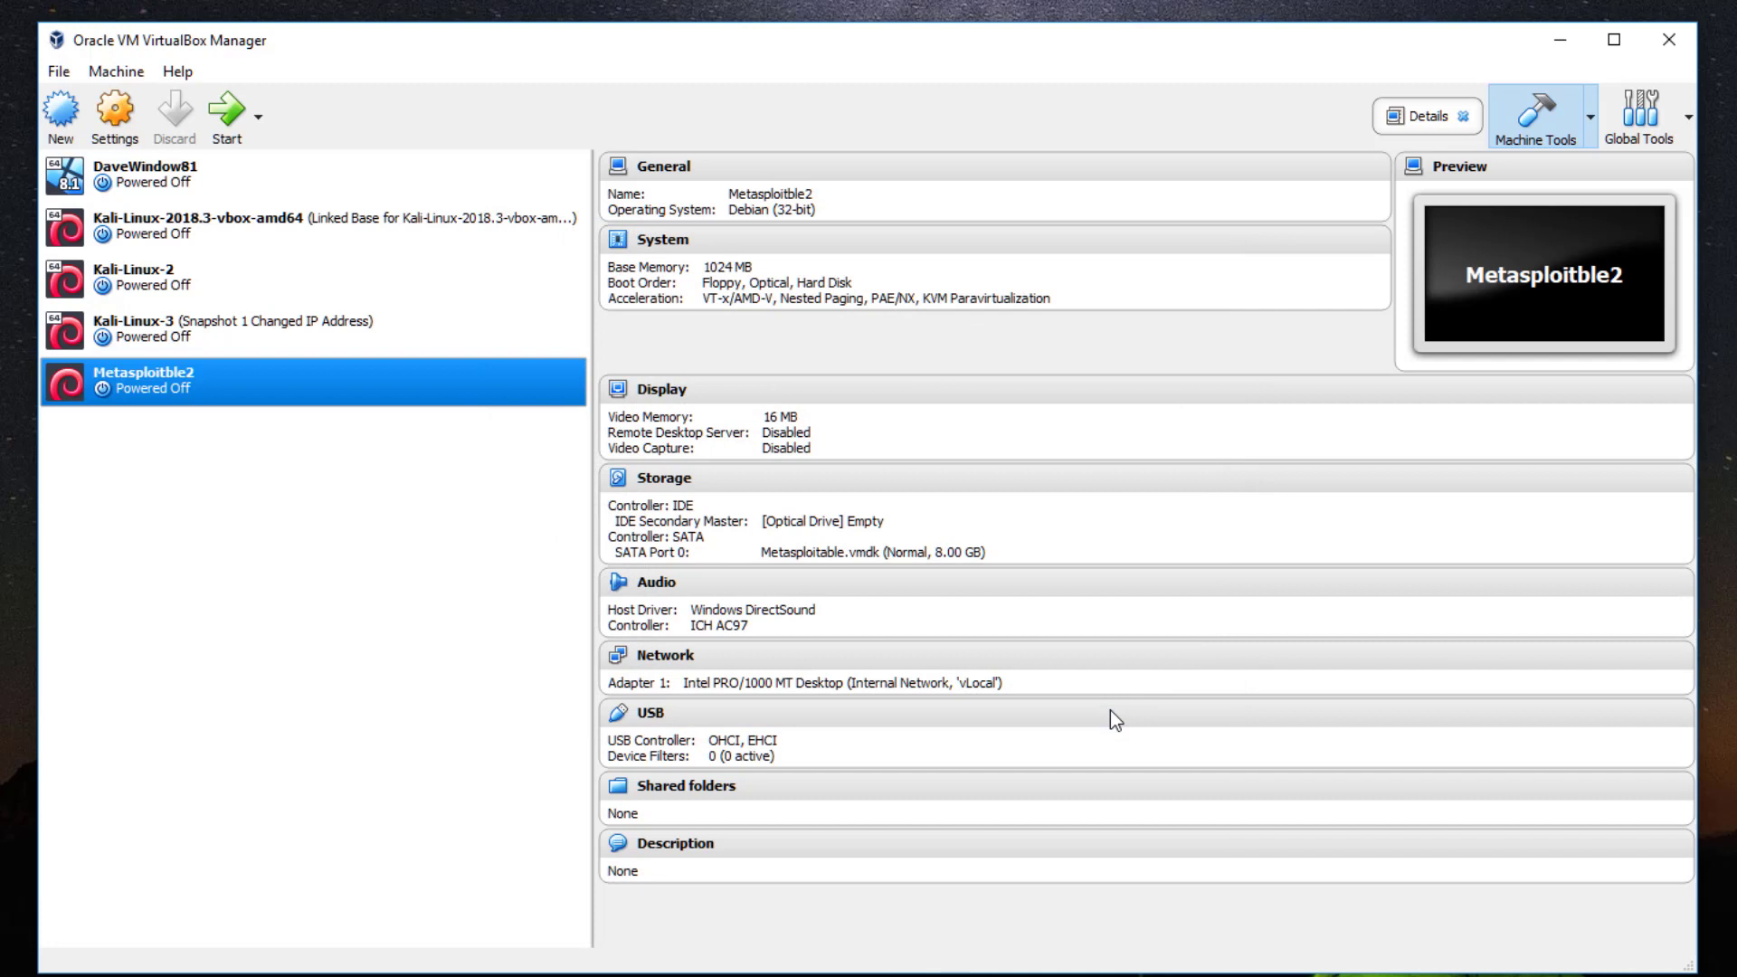
Start Metasploitble2 and log in with the default user name and account password, and list the network interfaces with ifconfig.
click(222, 129)
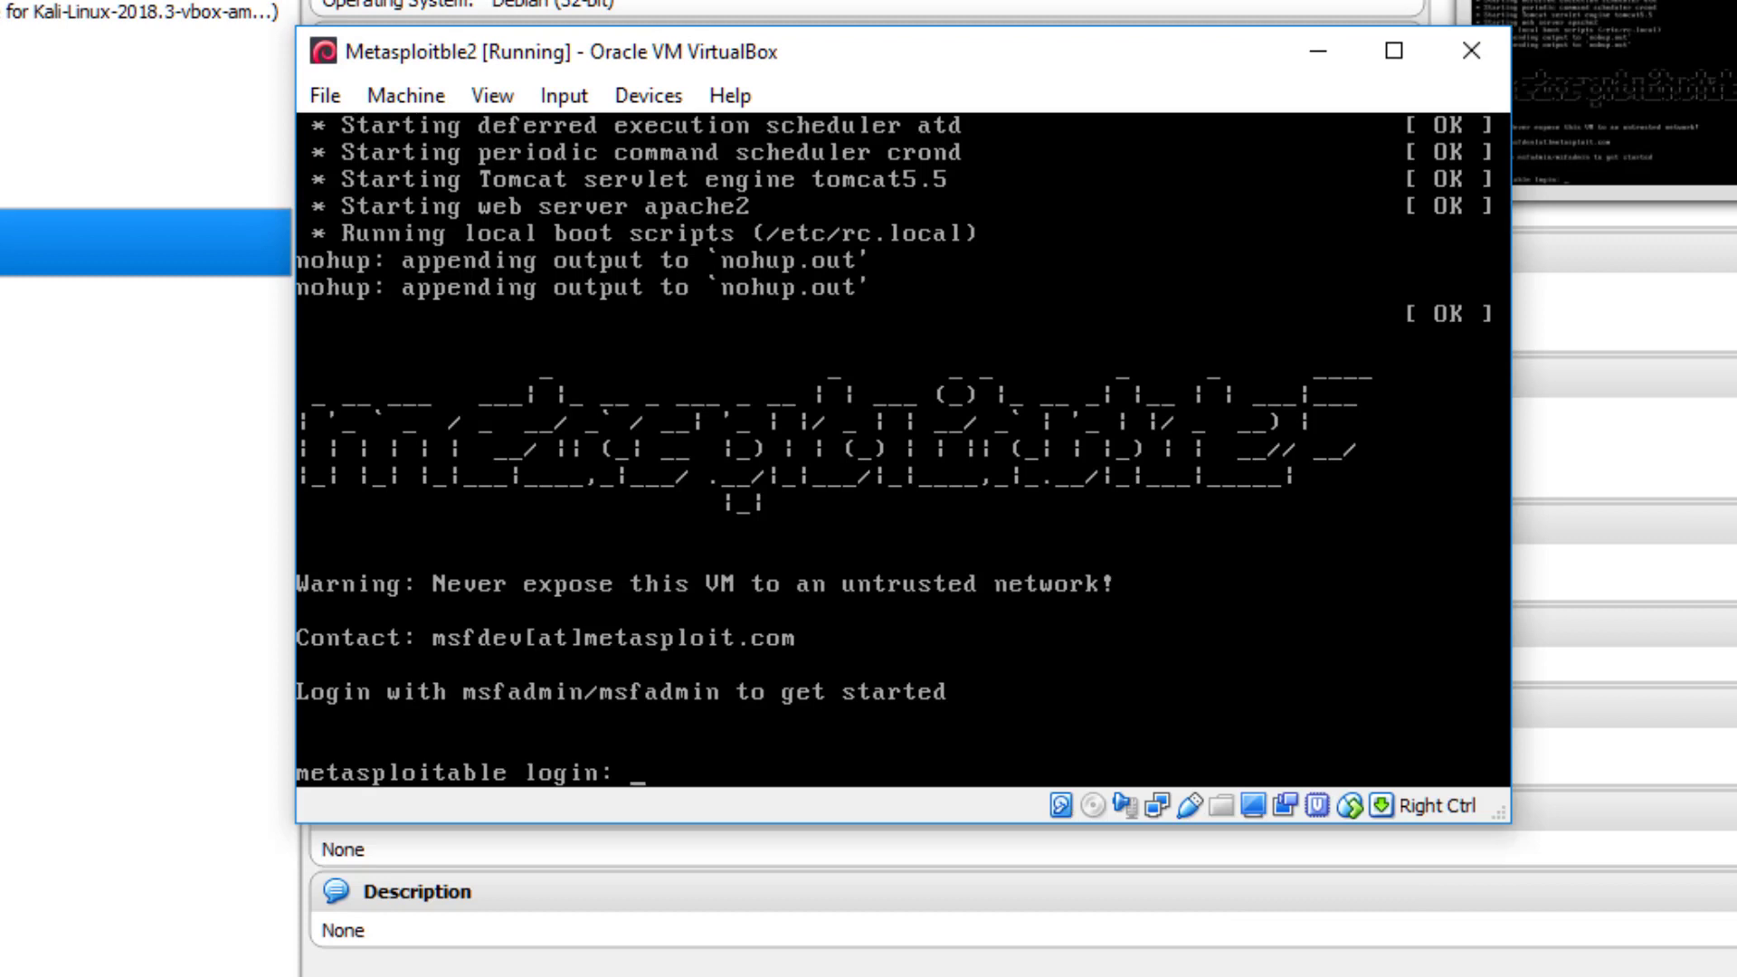
text(msfadmin)
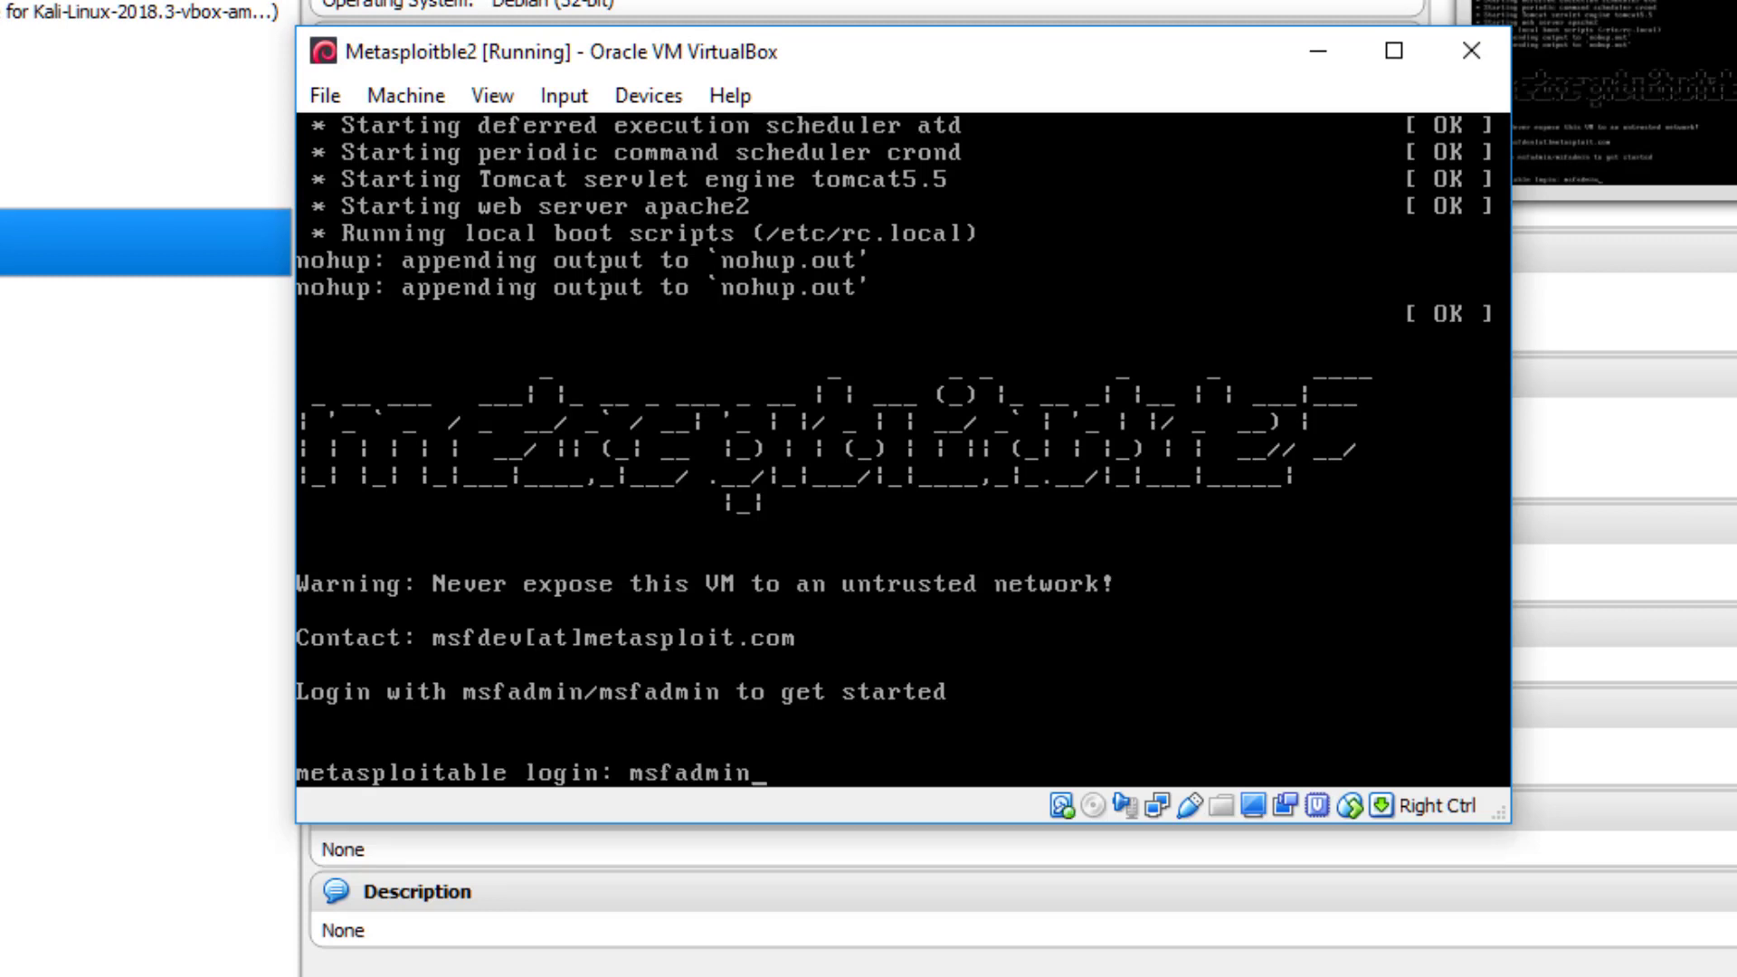
key(Return)
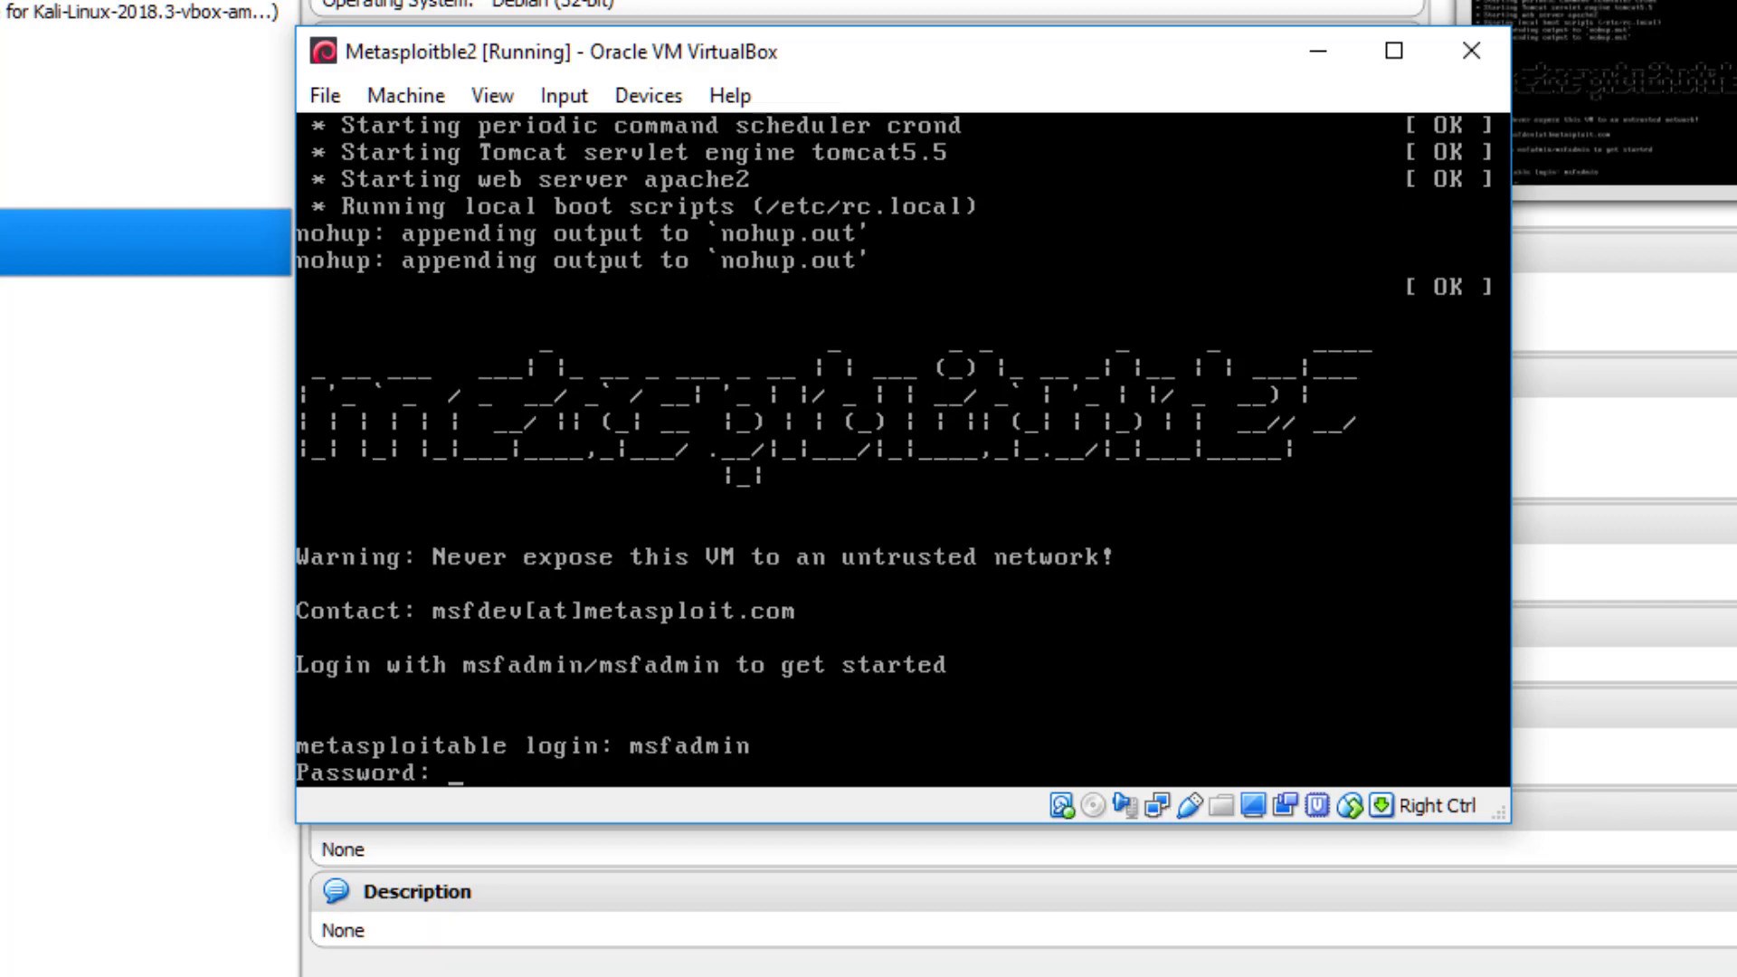
key(Return)
text(ifconfig)
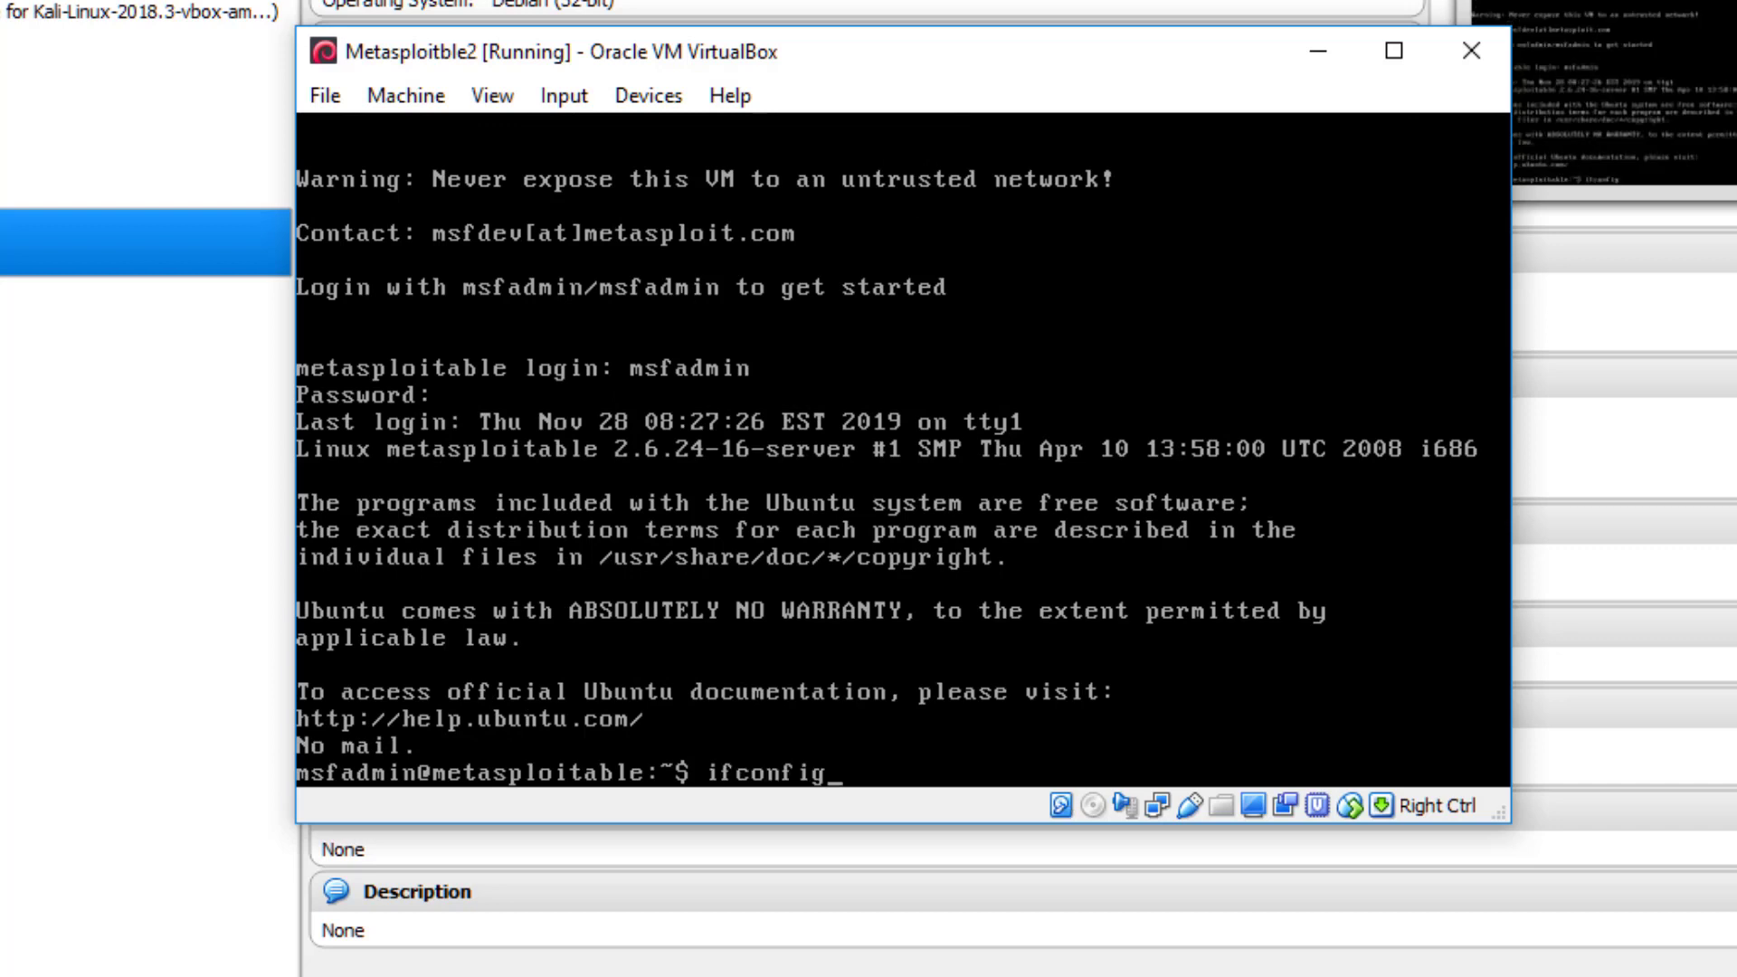
key(Return)
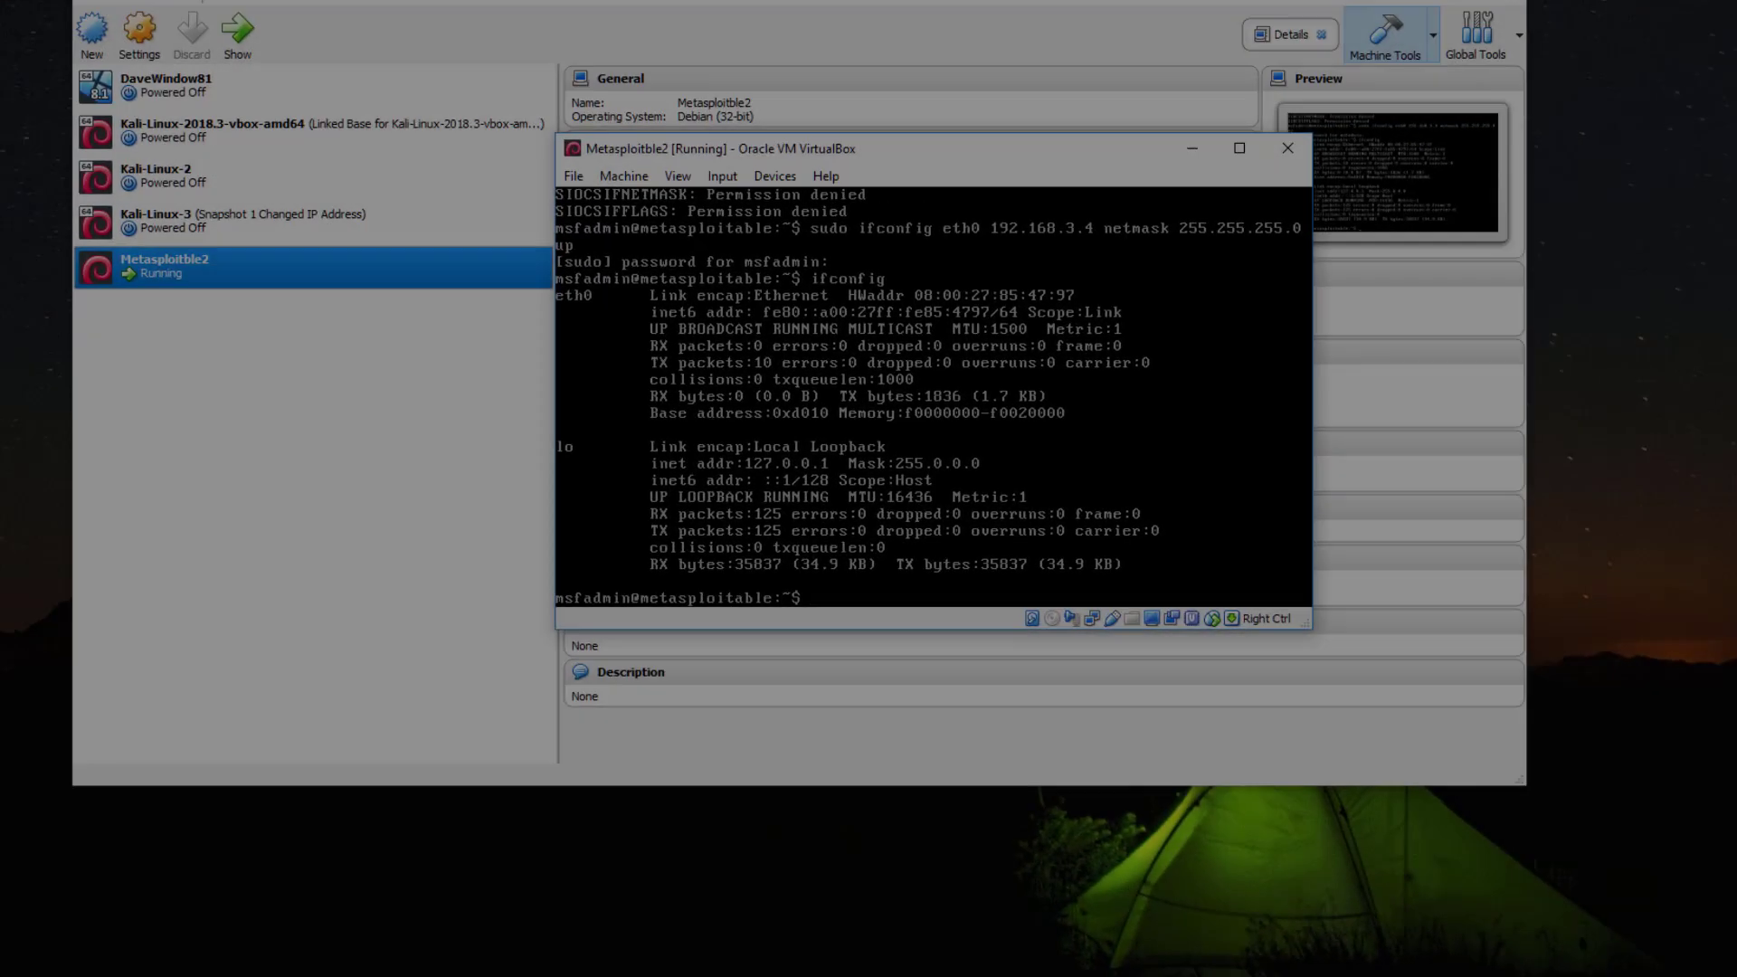
Bring eth0 up at 192.168.3.4 with netmask 255.255.255.0 using sudo ifconfig, enter the sudo password, and check the interfaces with ifconfig.
text(su)
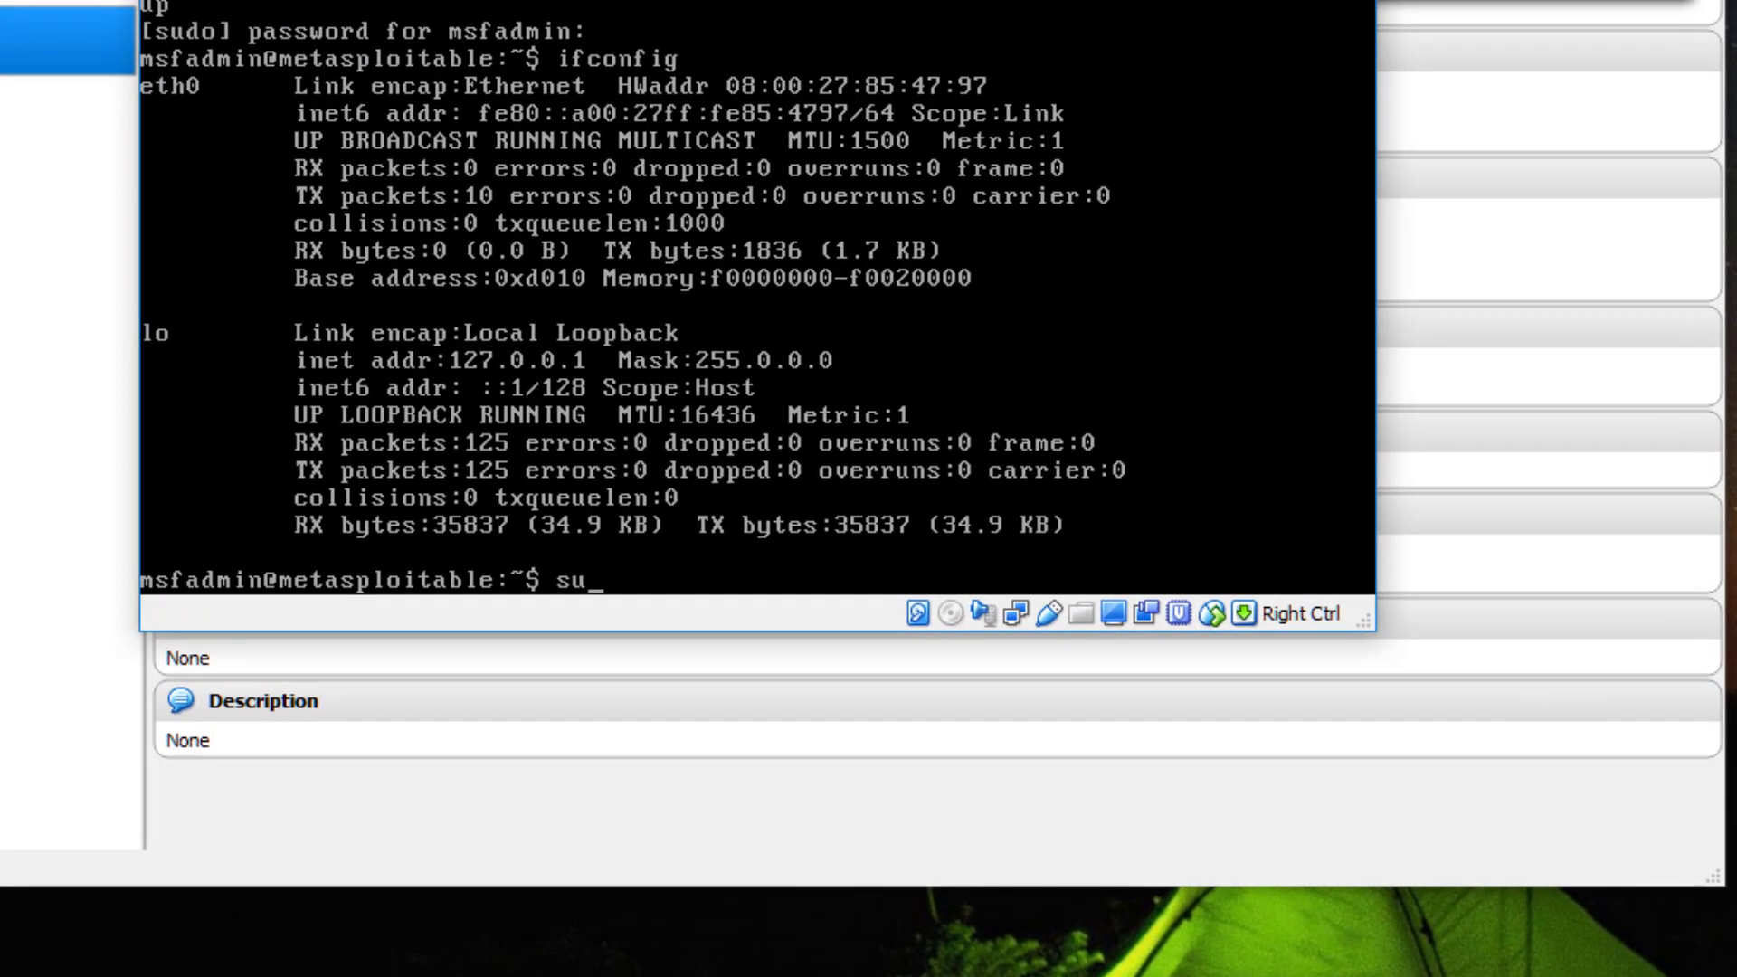
text(do ifconfig)
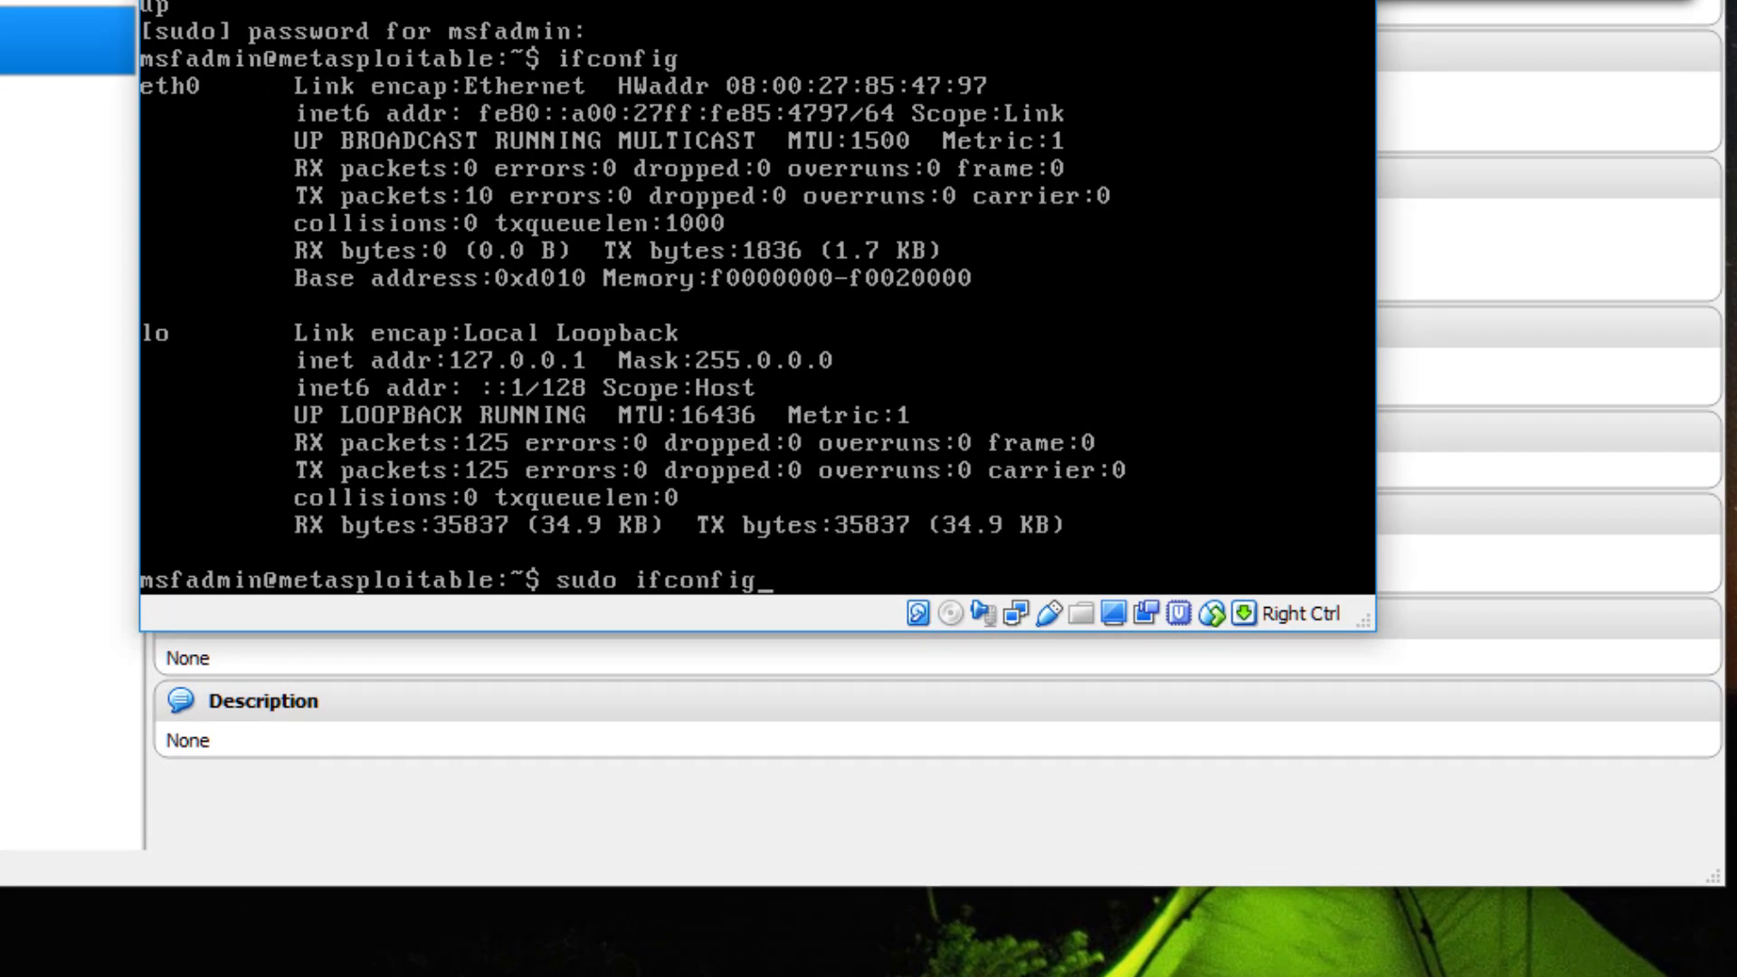
text( eth0 192.168)
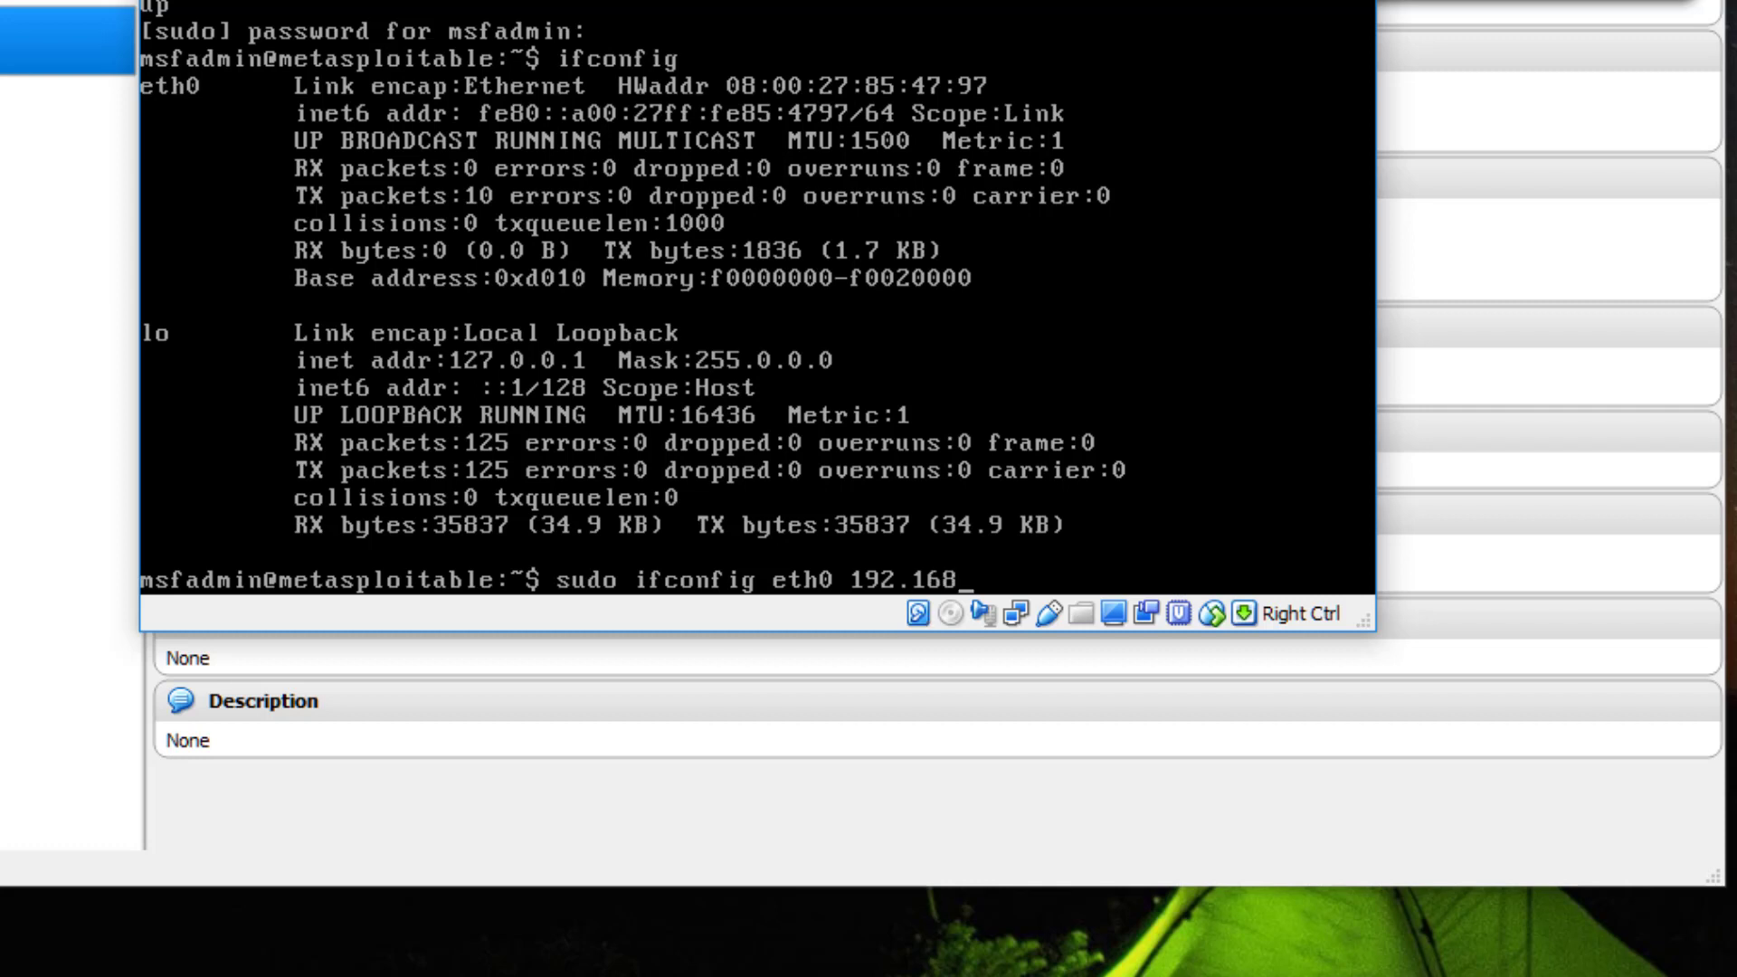
text(.3.4 netmask)
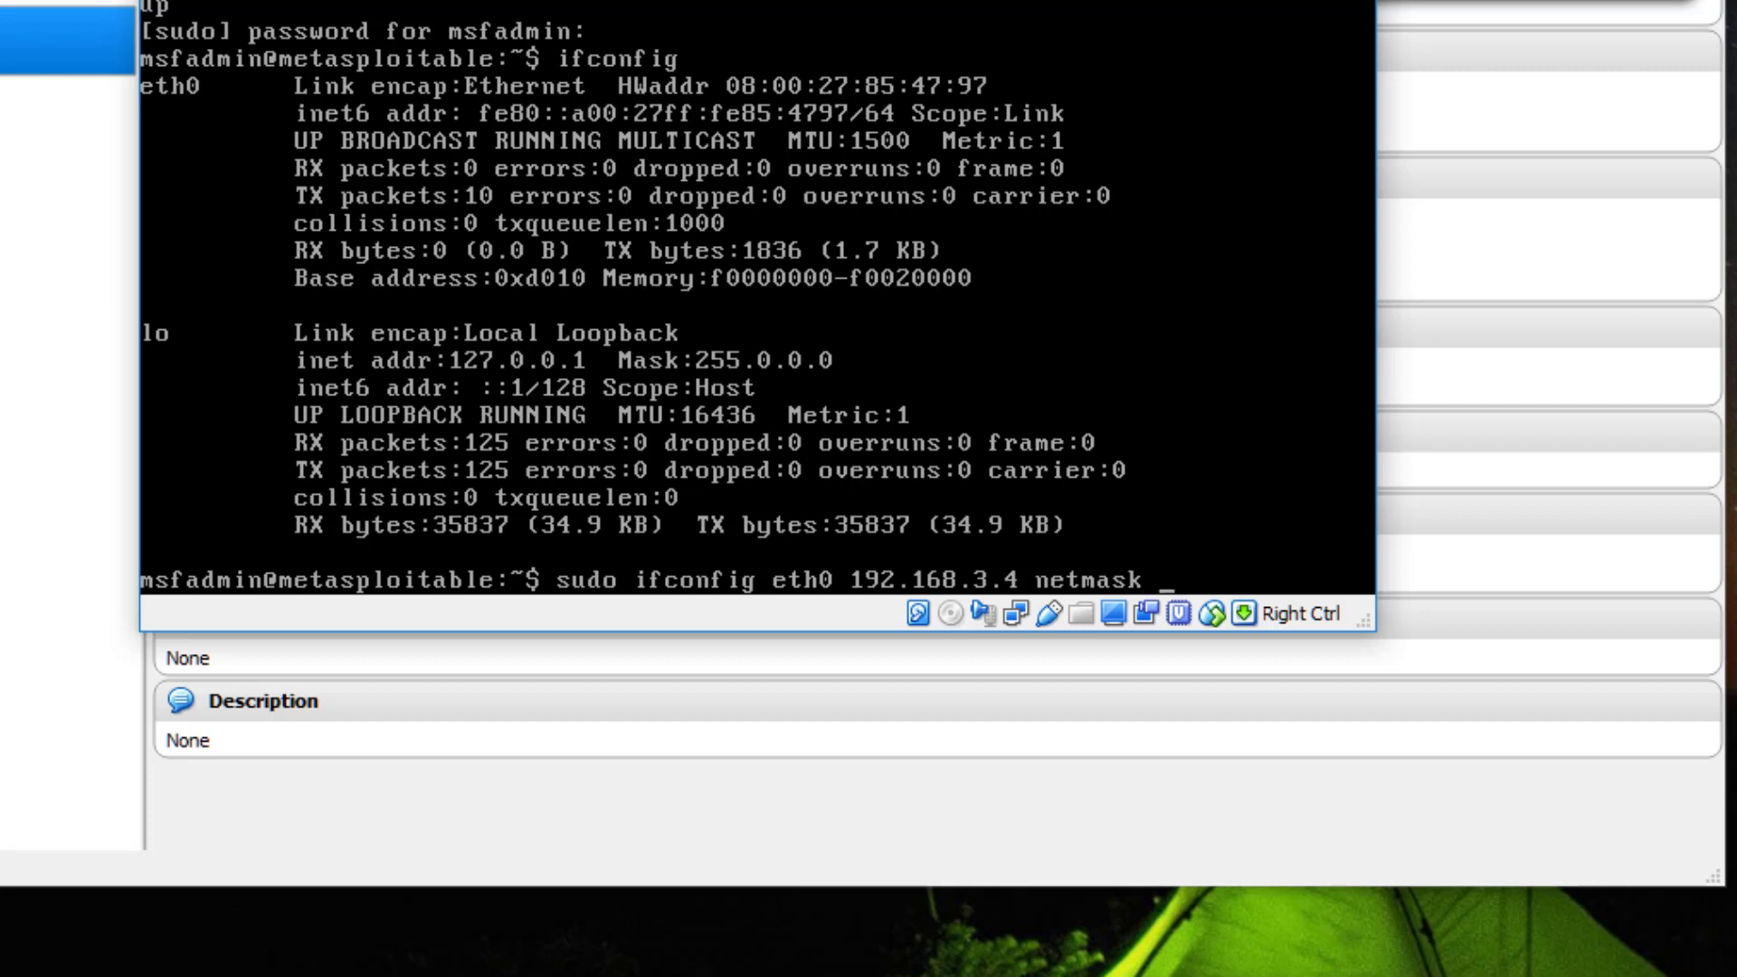
text( 255.255.255.)
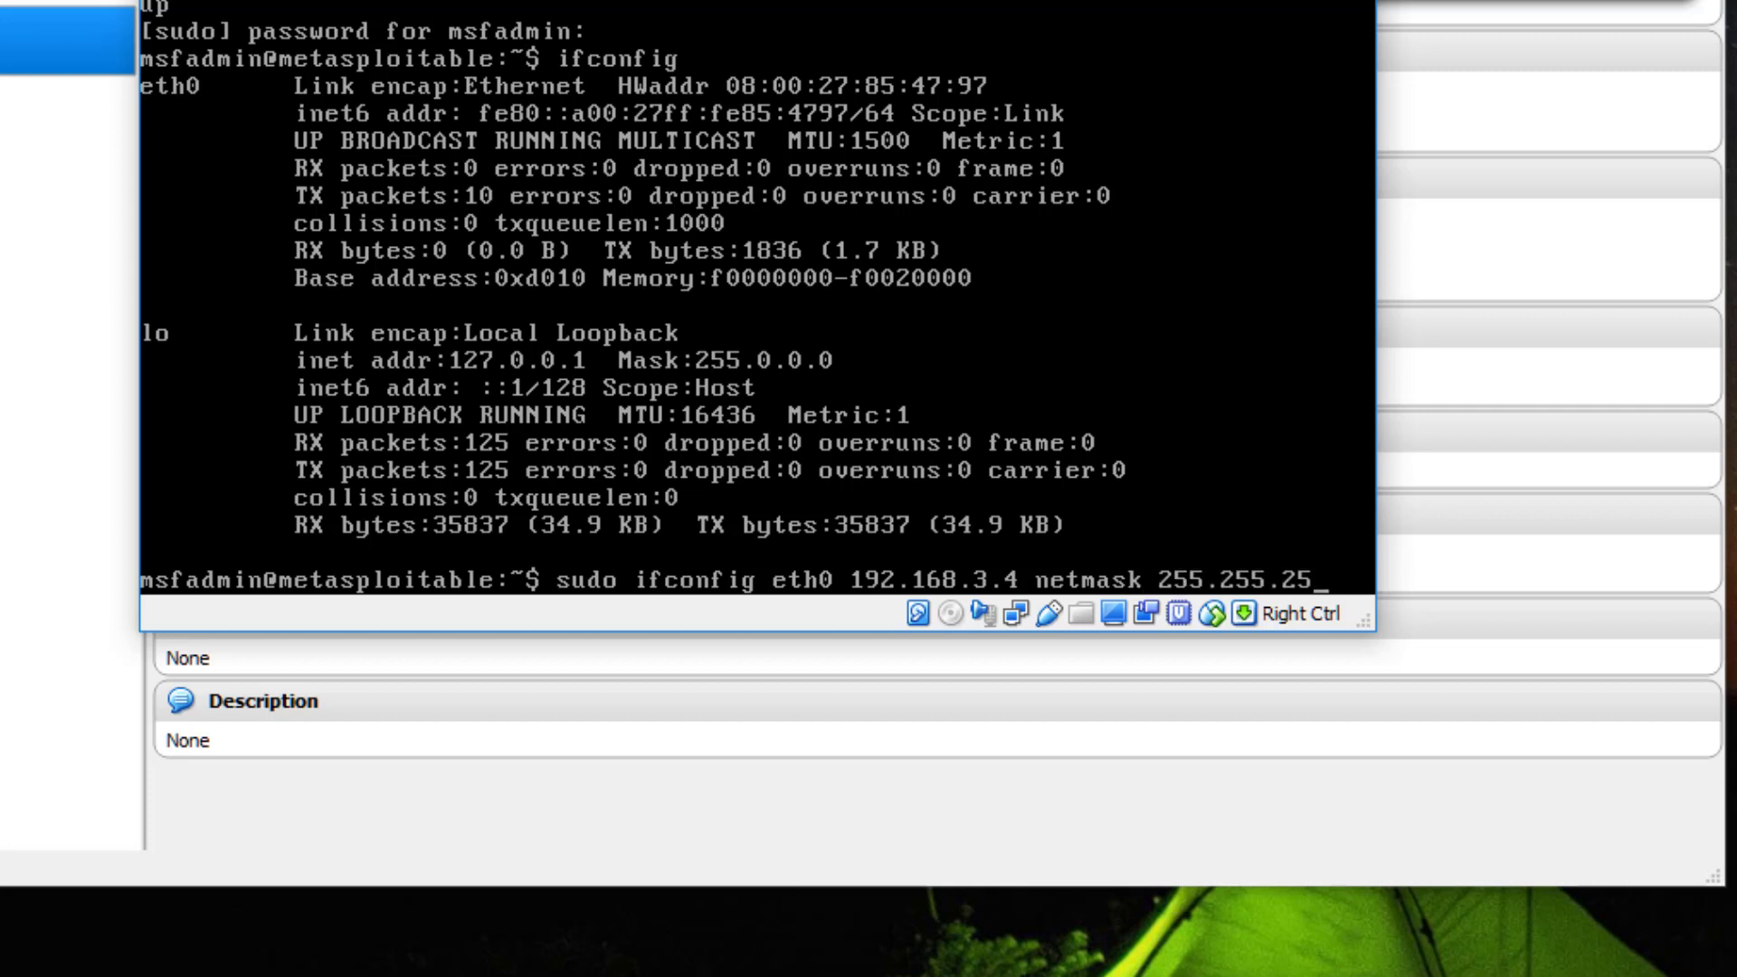
text(0)
key(Return)
text(up)
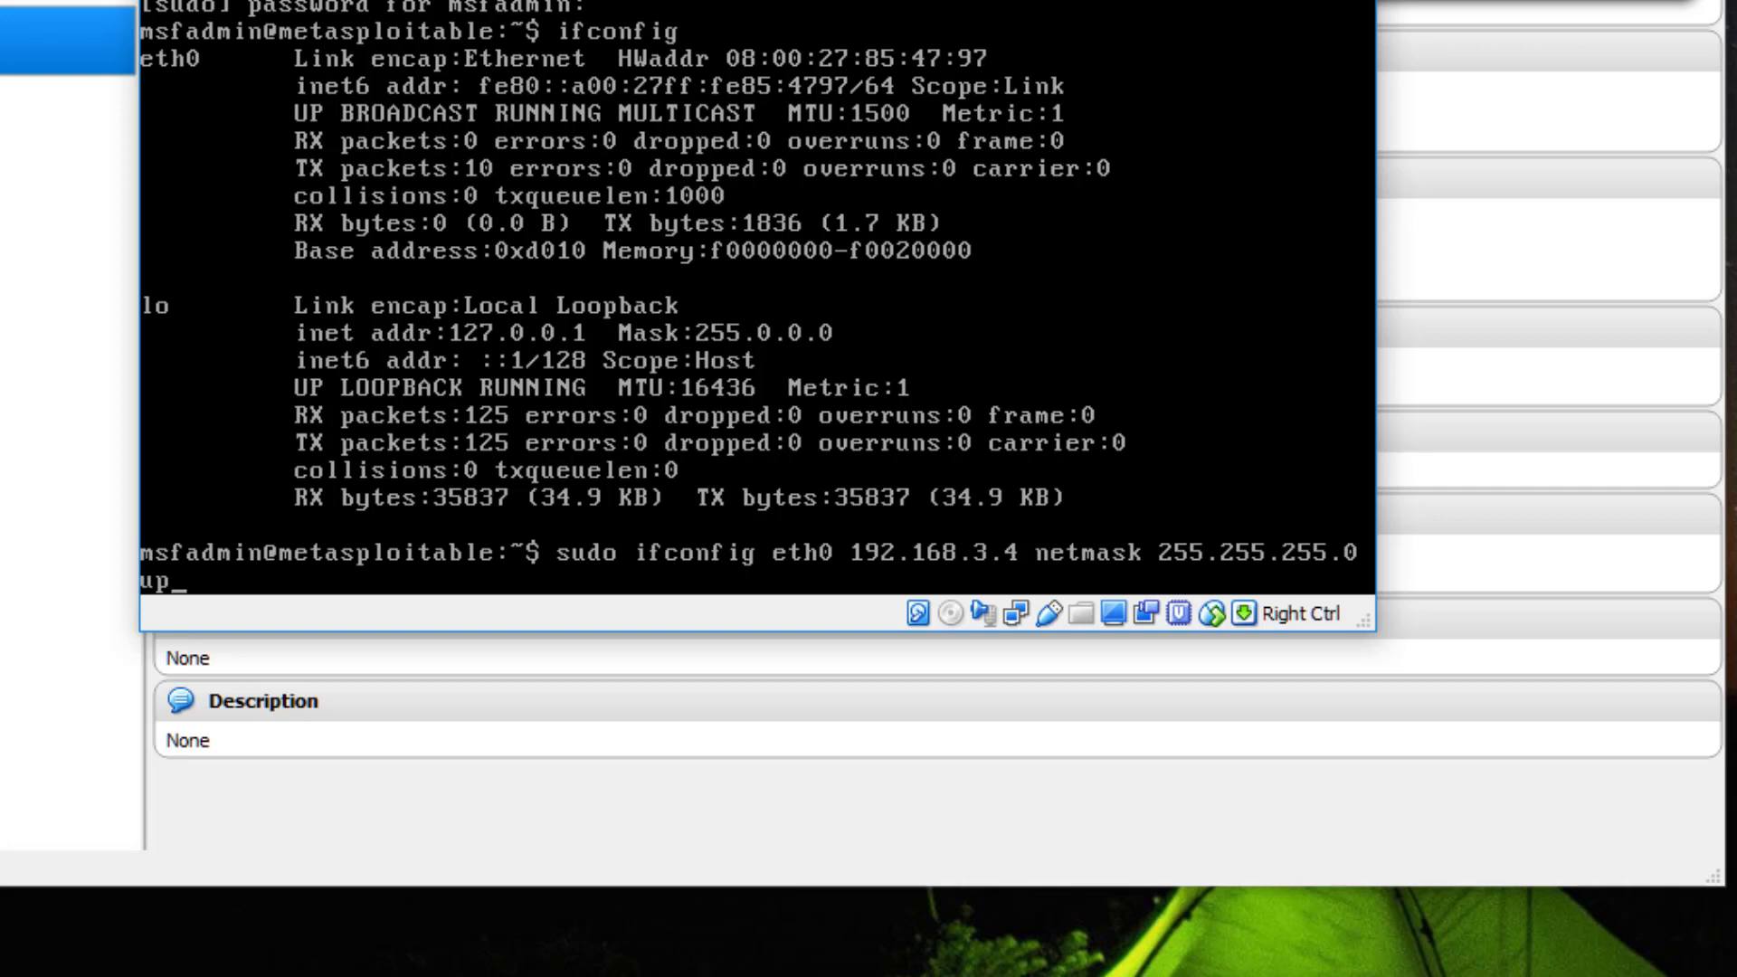
key(Return)
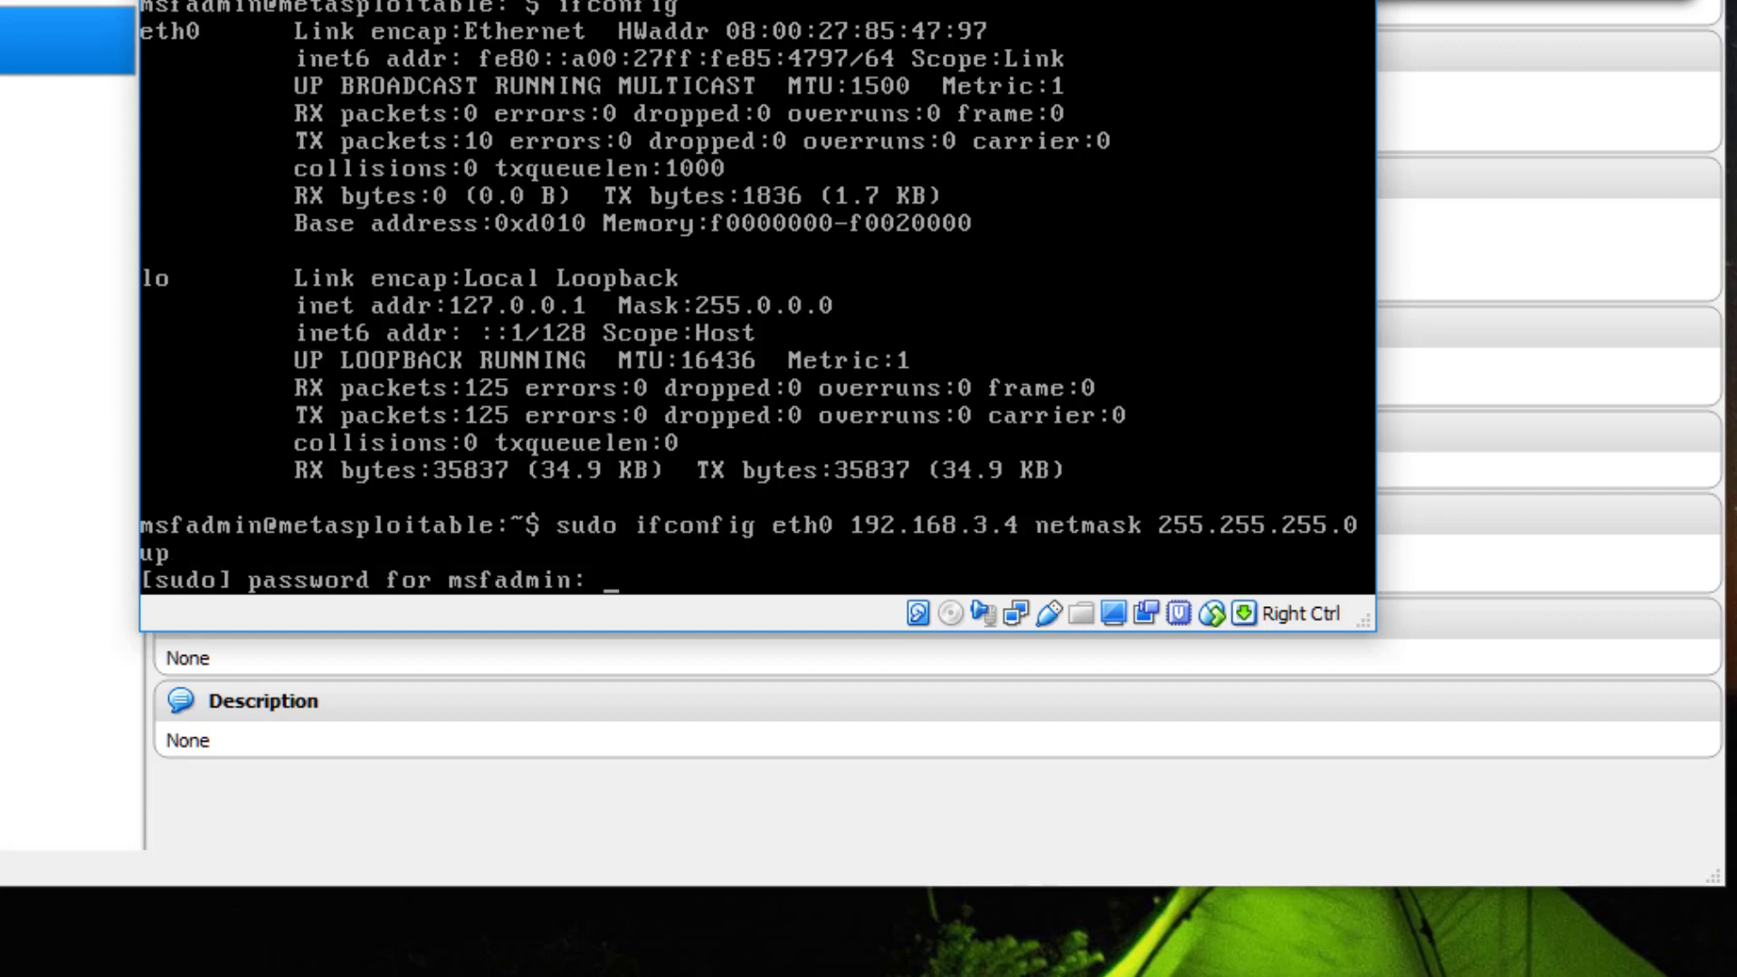
key(Return)
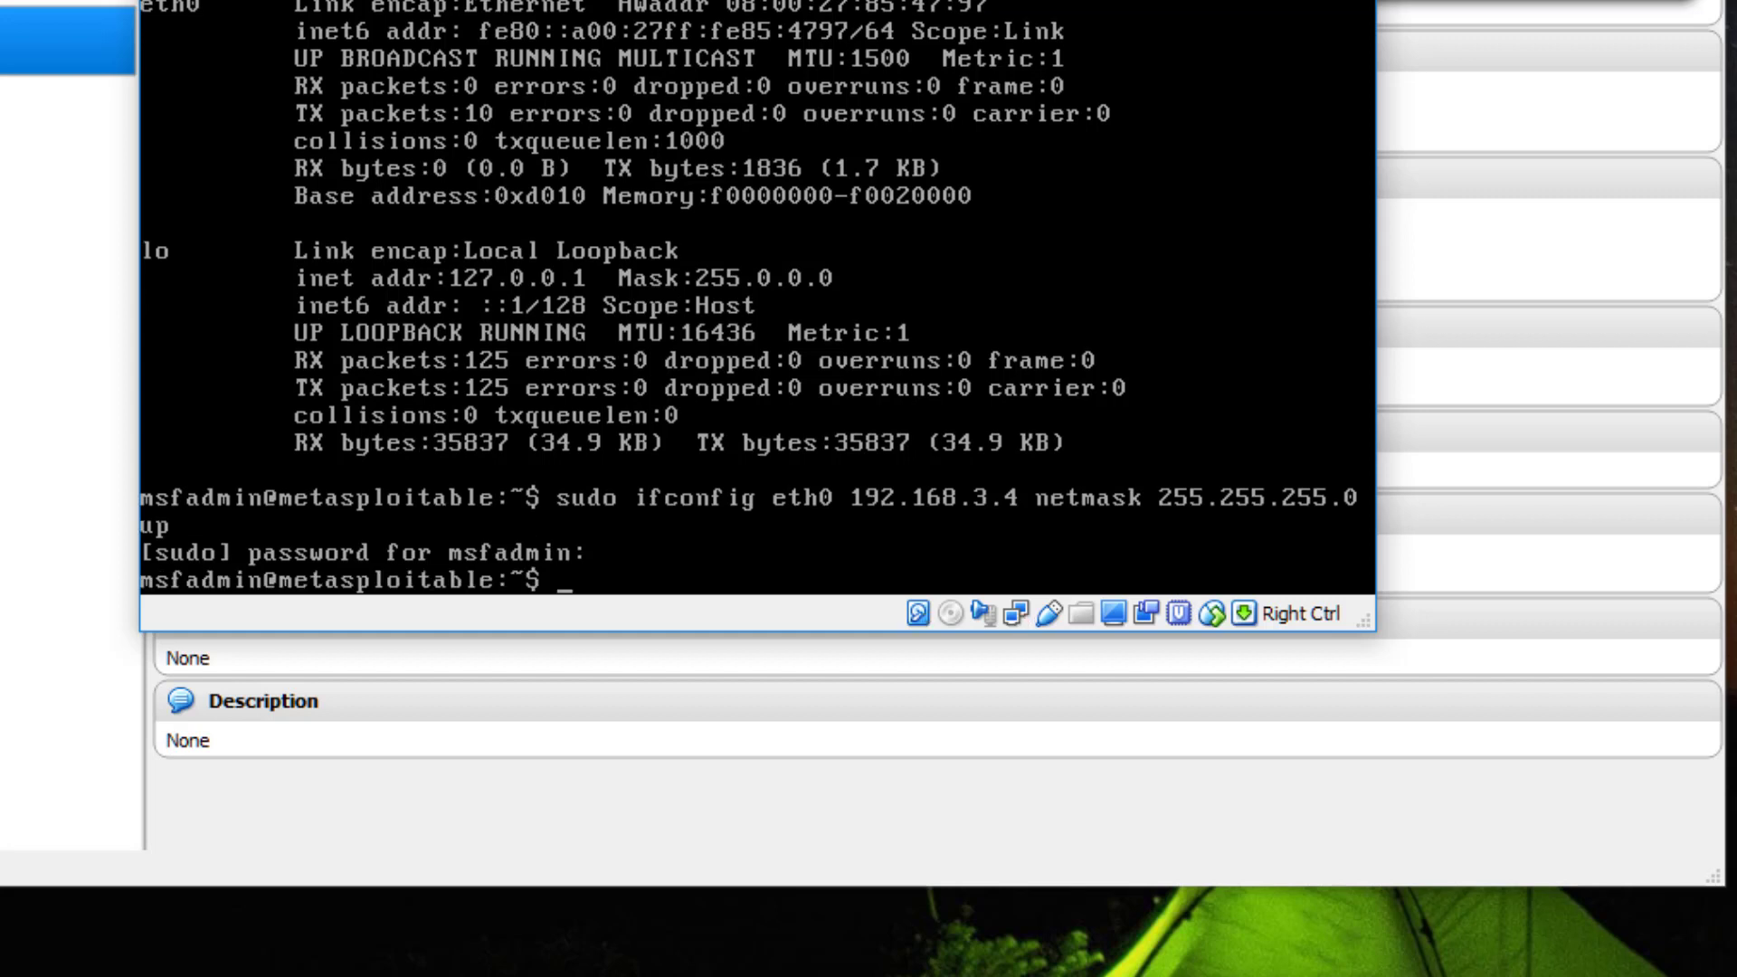
text(ifconfig)
key(Return)
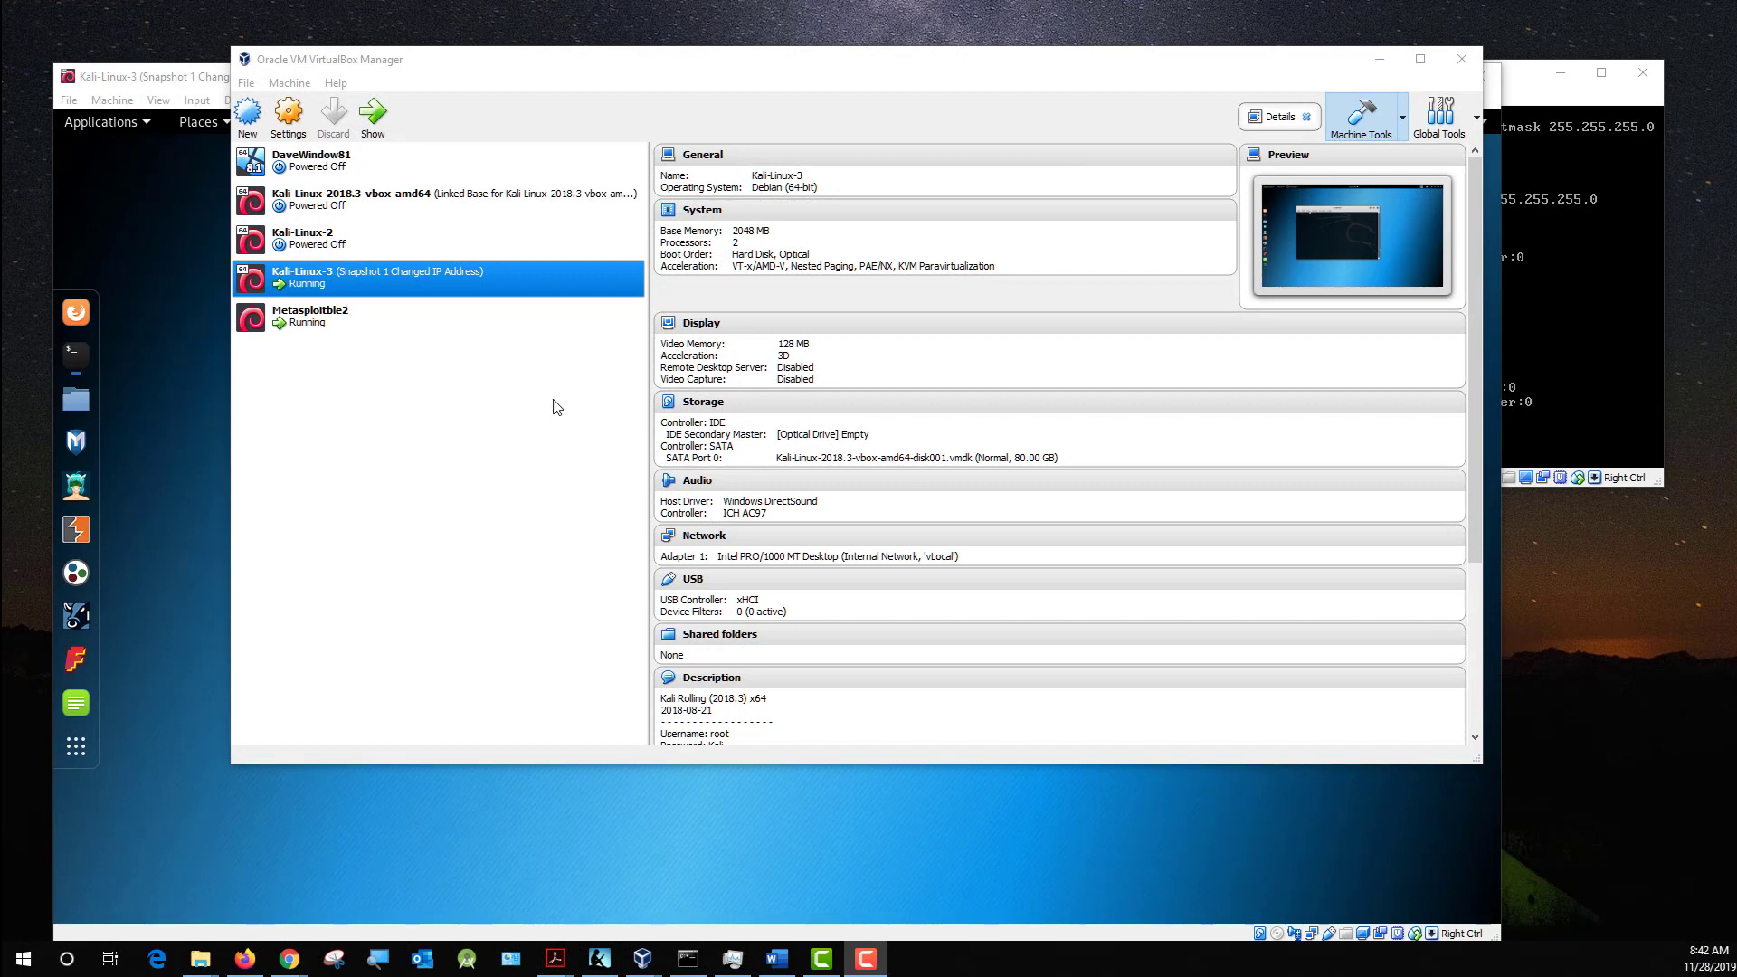
Review the network adapter settings of Kali-Linux-3 and Metasploitble2 in VirtualBox Manager, and switch to the Kali-Linux-3 machine.
click(856, 71)
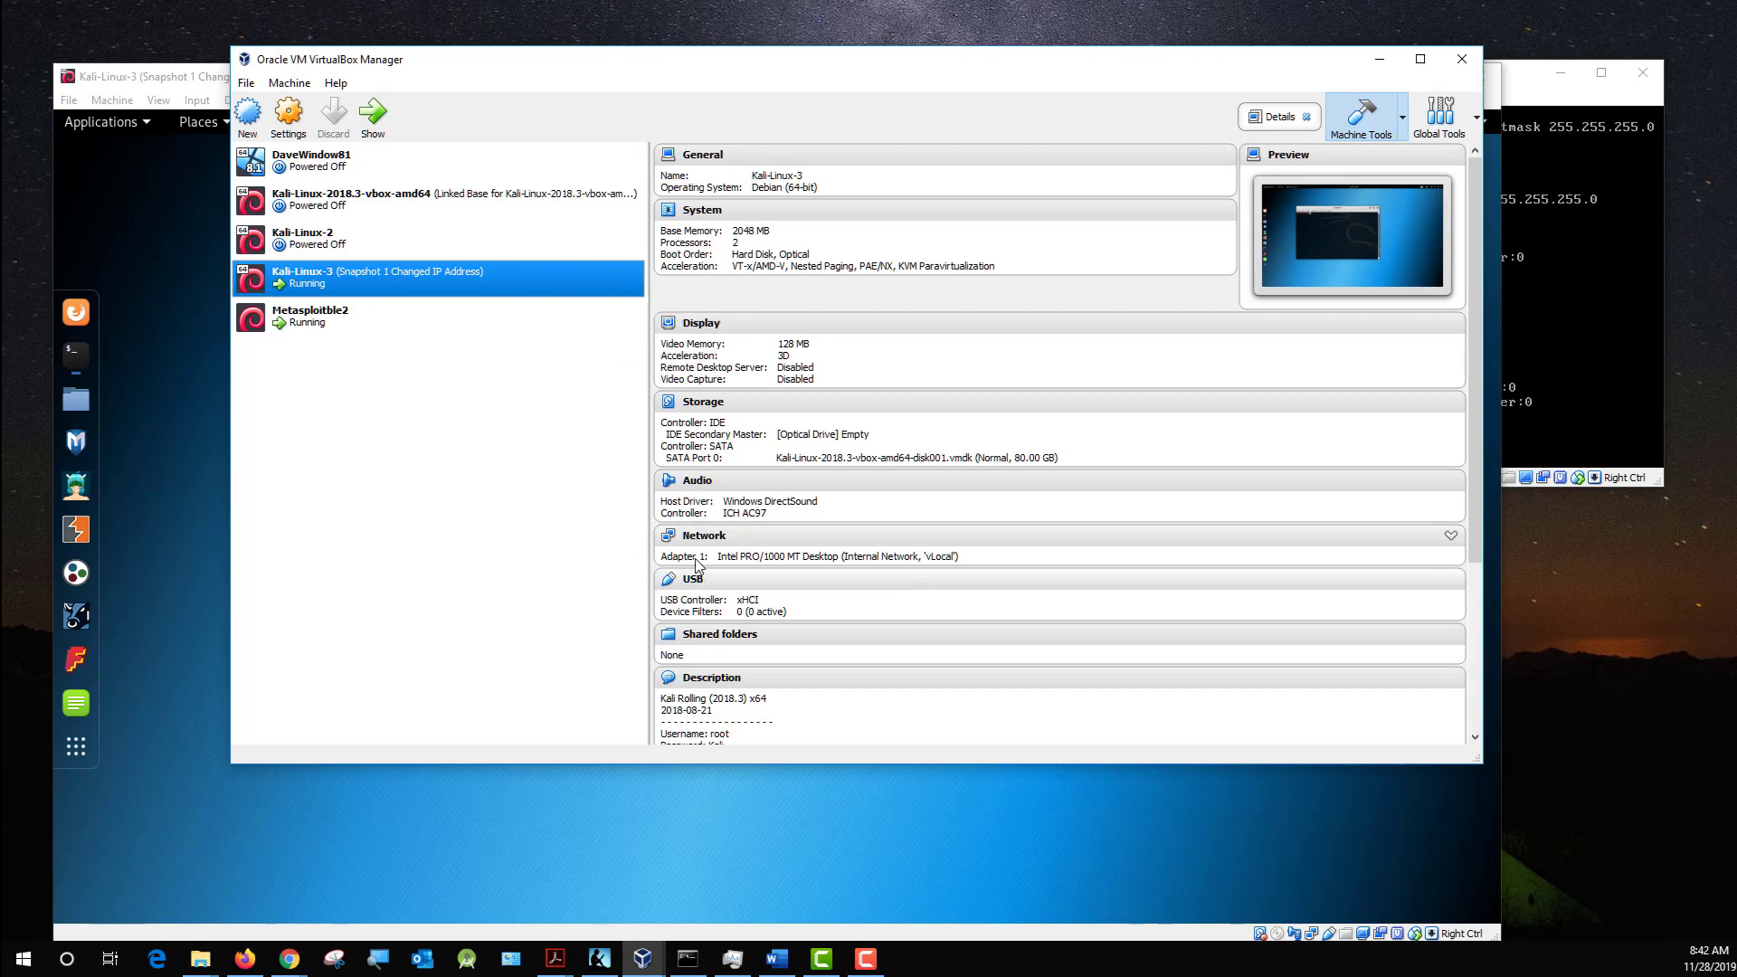
click(329, 322)
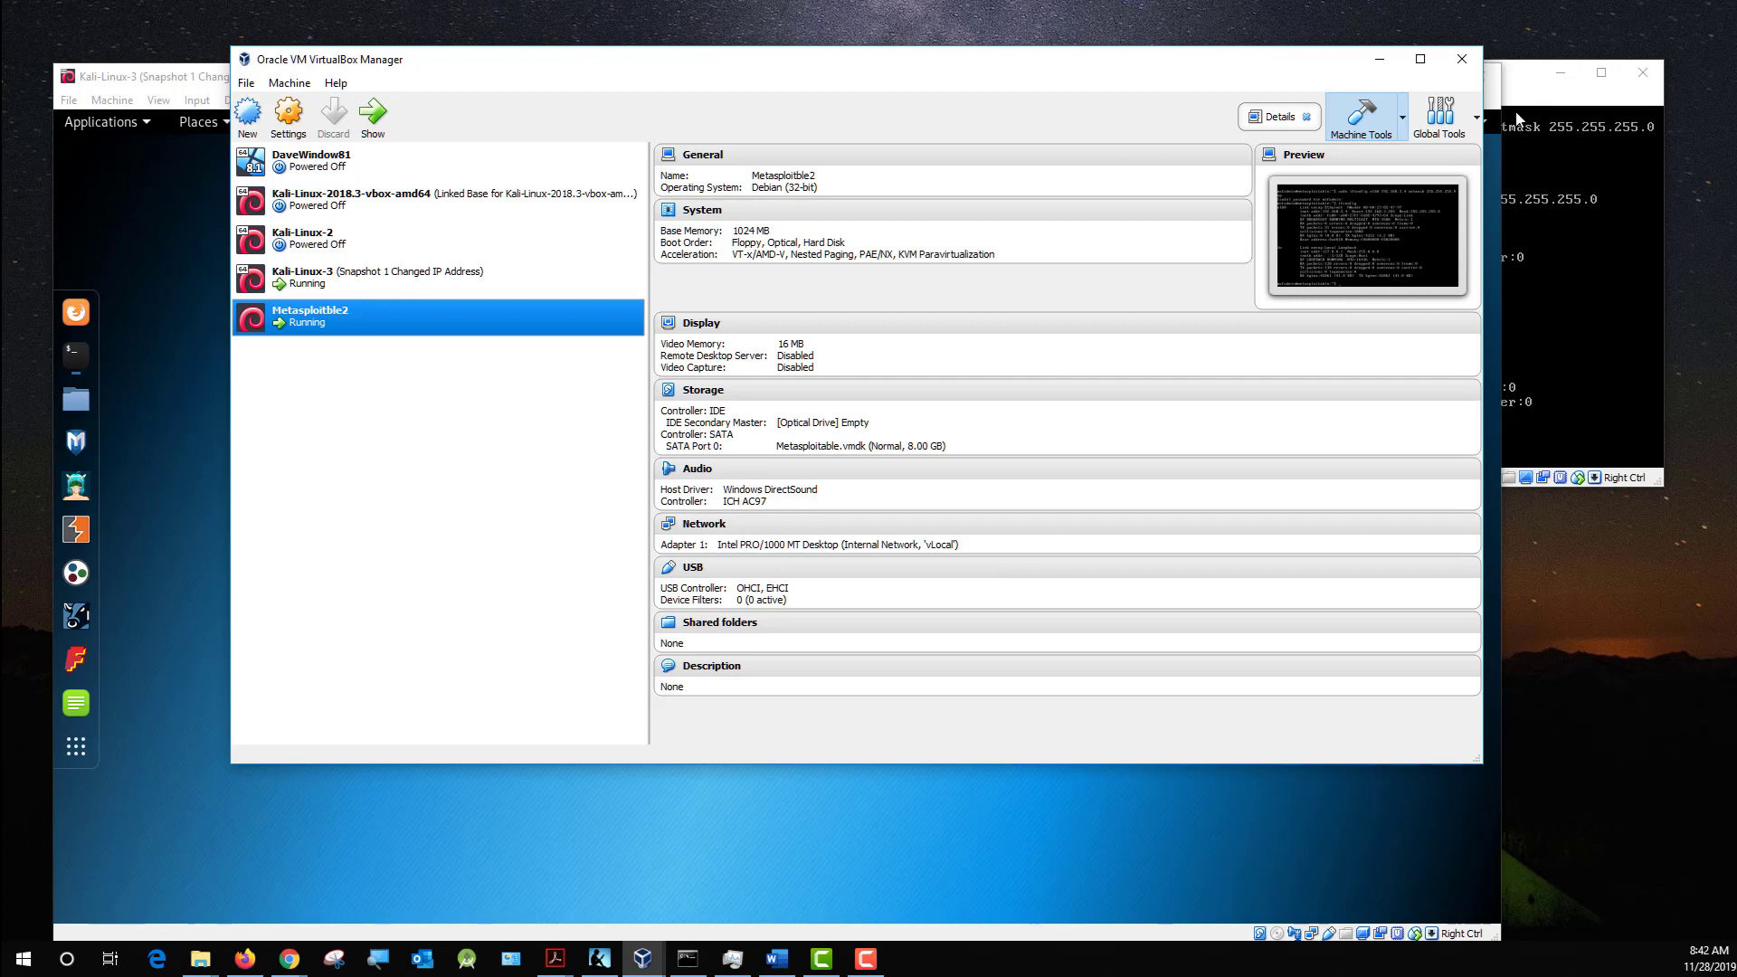
click(702, 791)
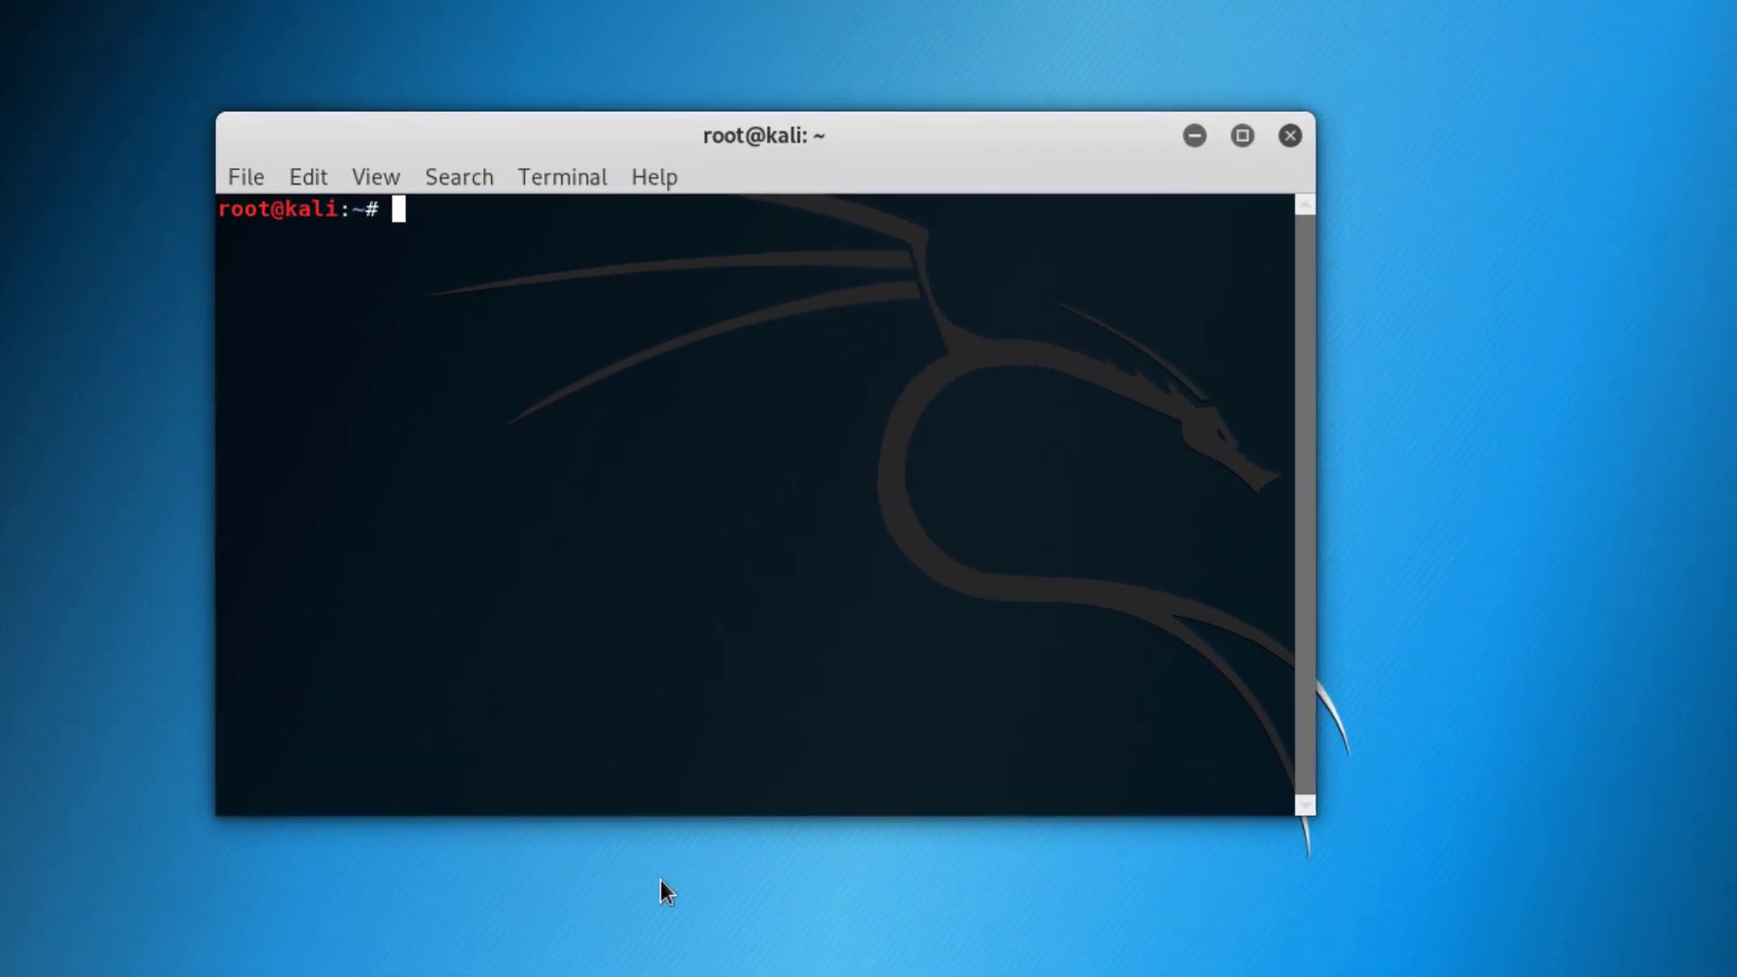
List the Kali machine's network interfaces with ifconfig, and ping Metasploitable at 192.168.3.4 for a few replies before stopping it.
text(ifconfig)
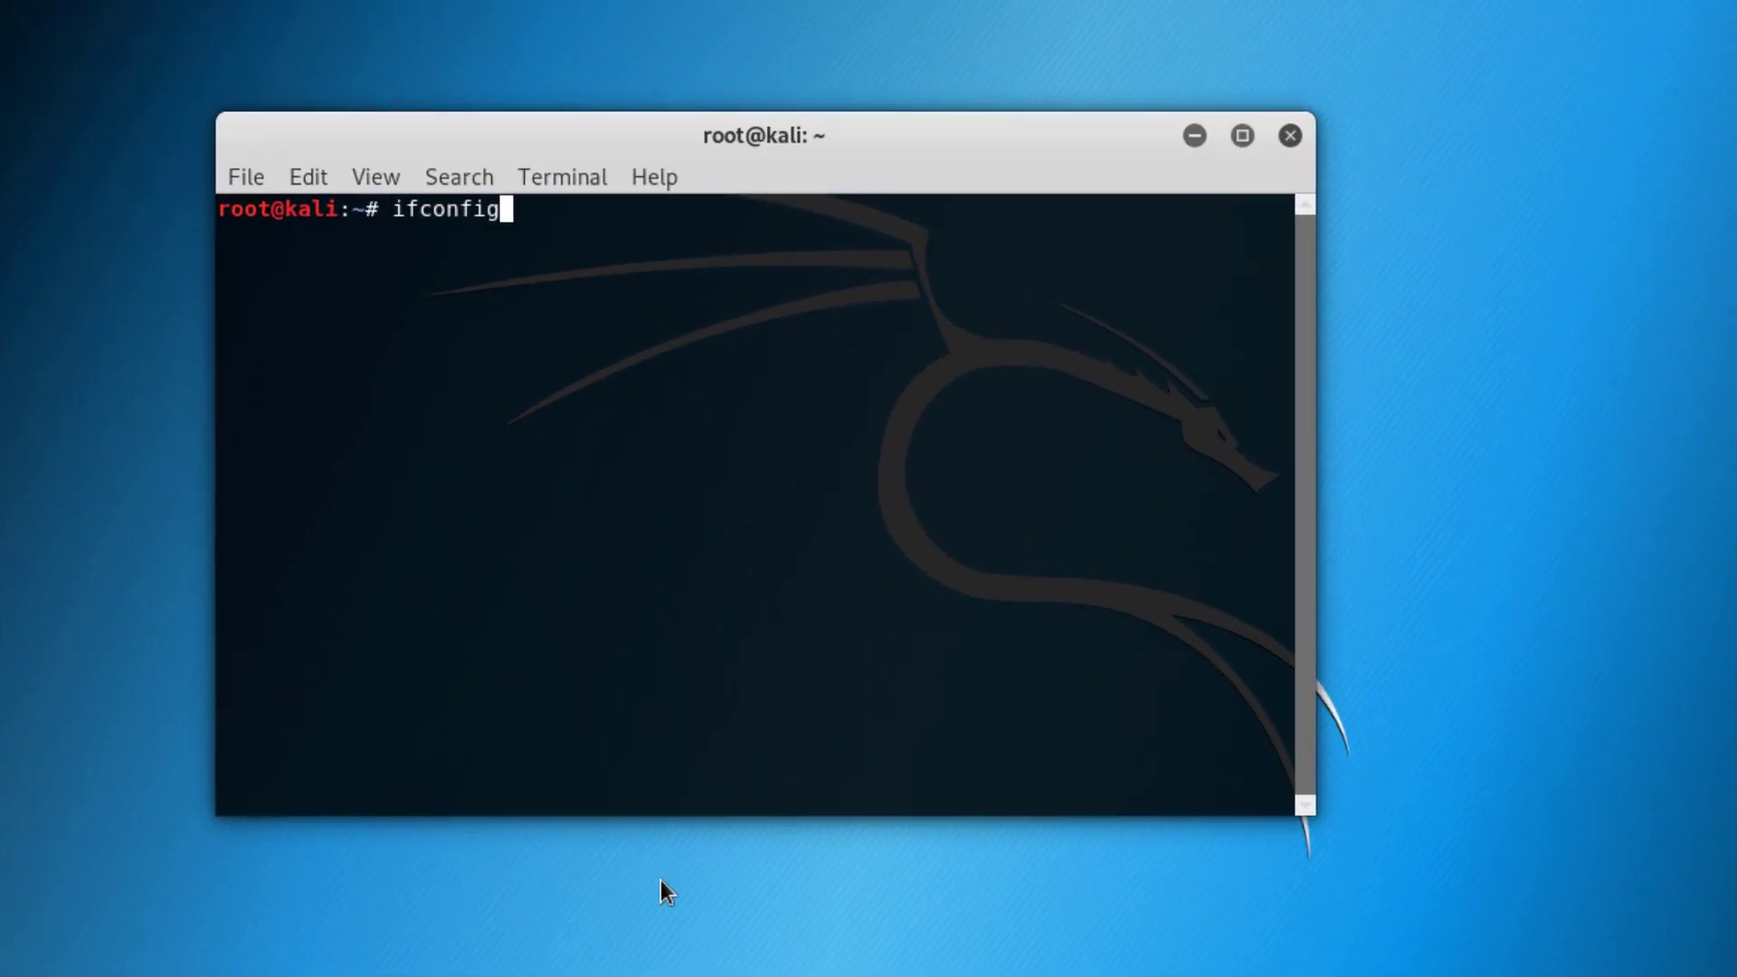
key(Return)
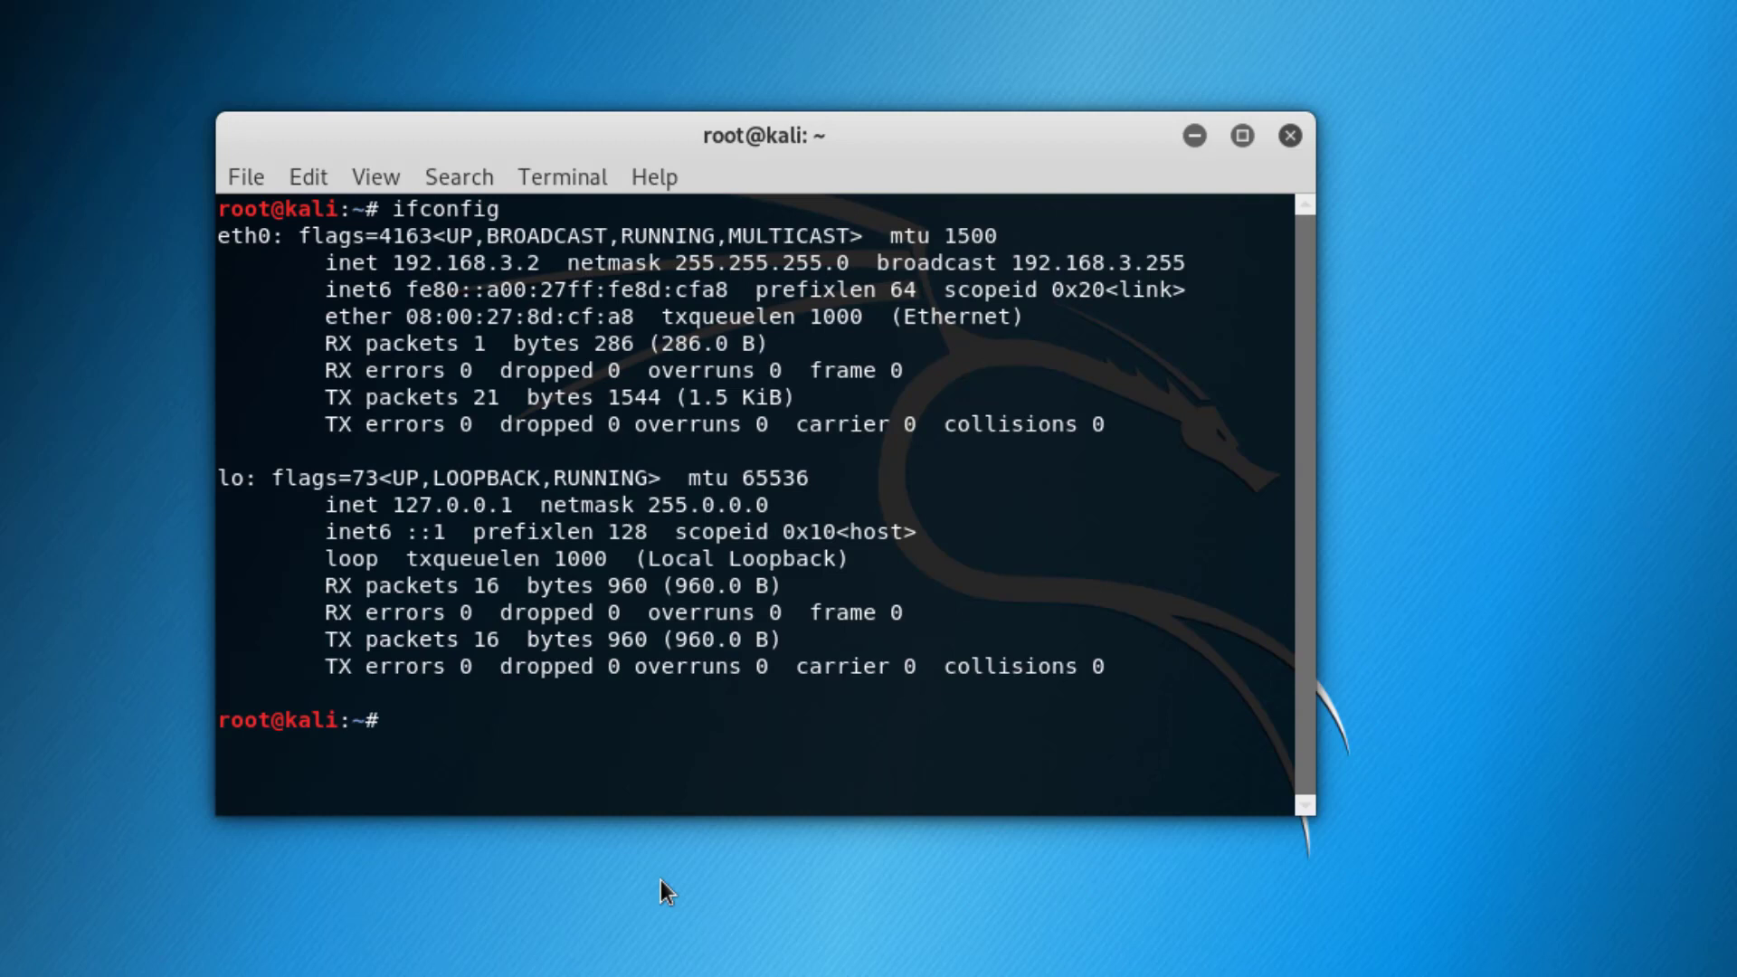
text(ping 192.)
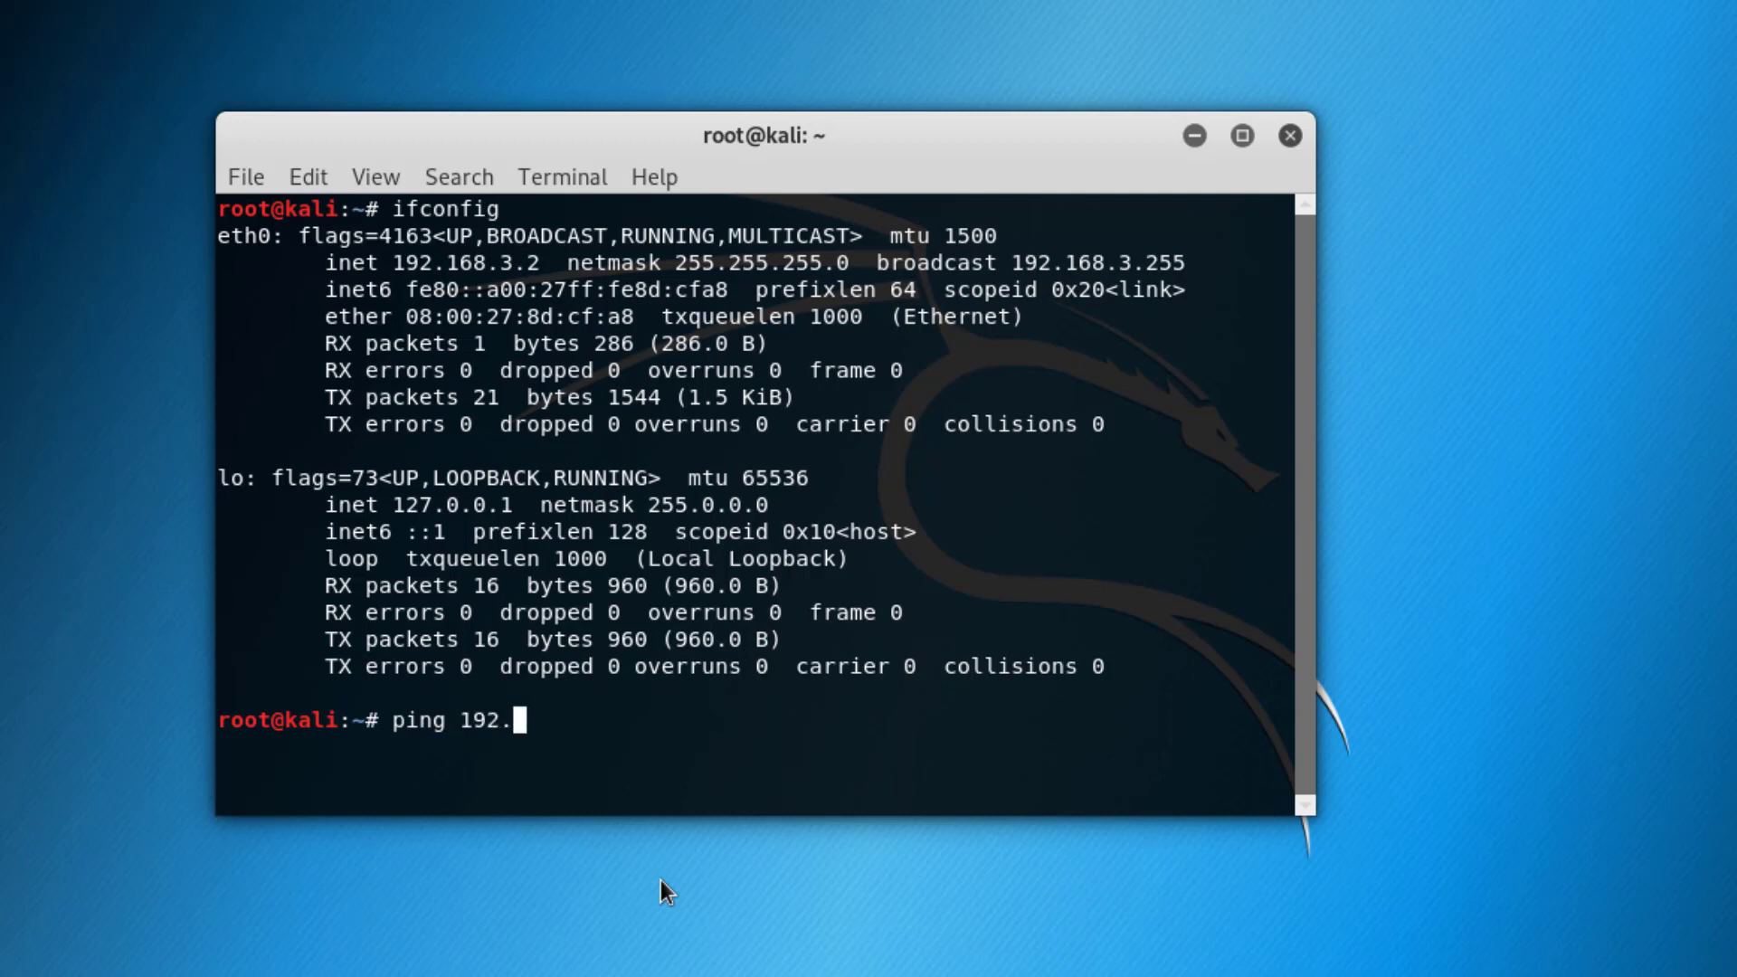
text(168.3.4)
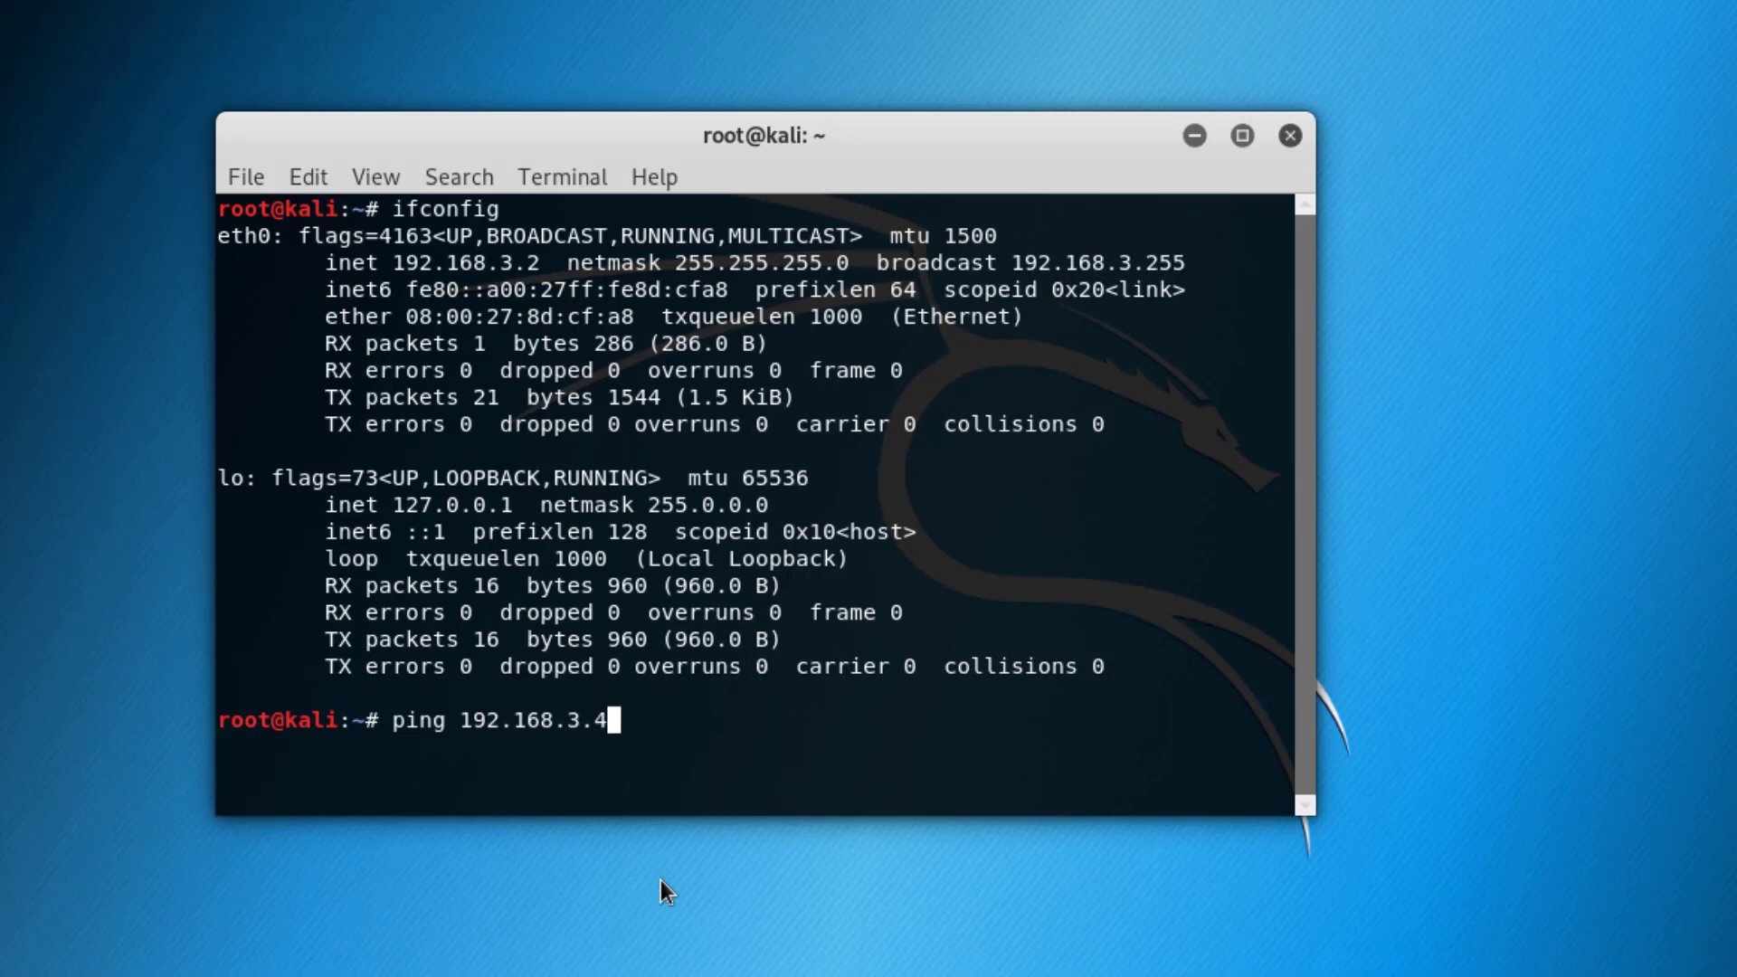
key(Return)
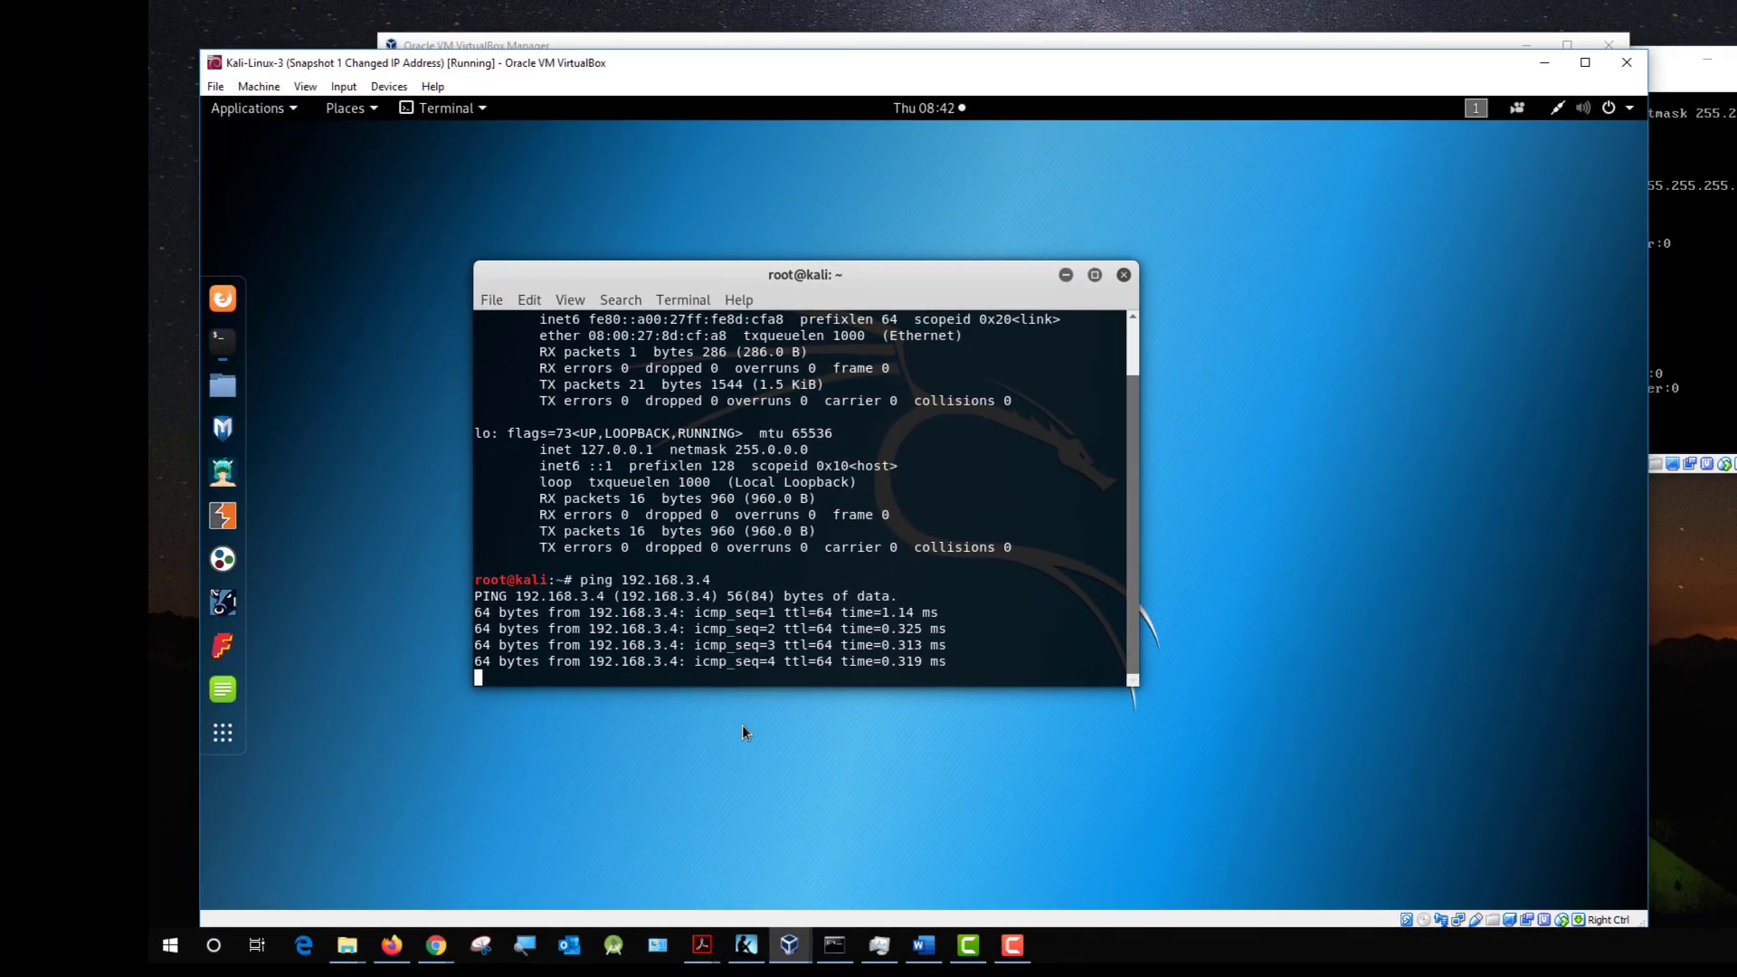
key(ctrl+c)
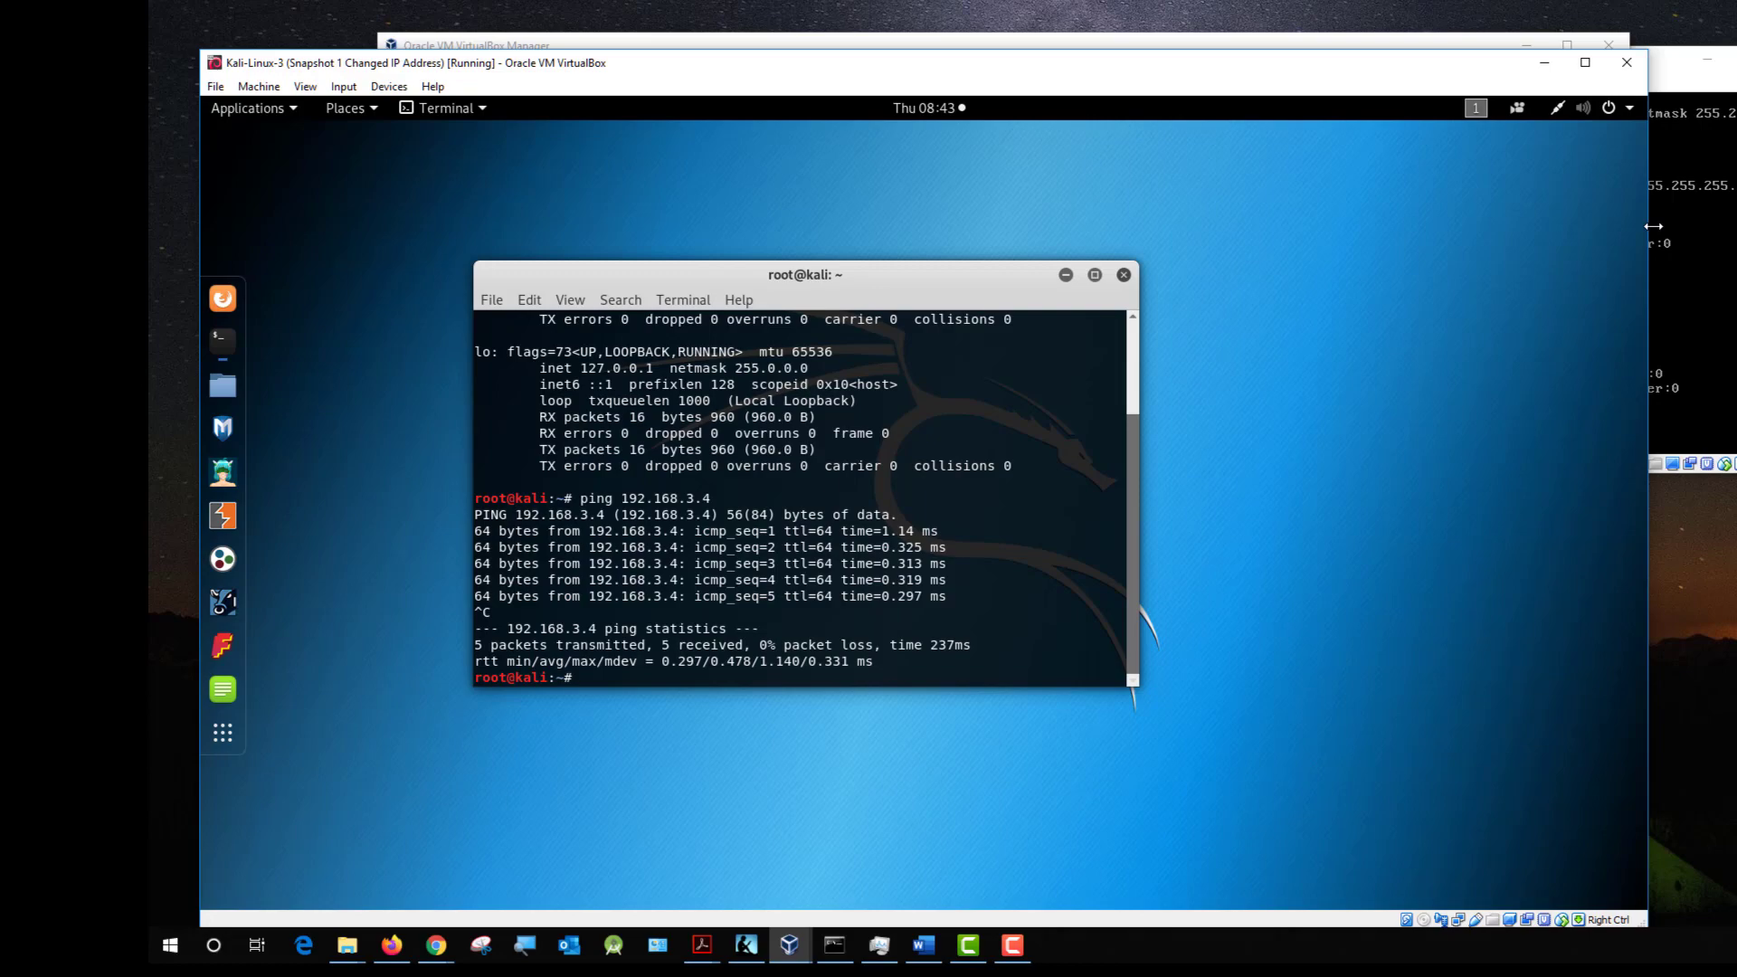
Check Kali's IP address in its terminal output, and ping 192.168.3.2 from the Metasploitble2 machine.
scroll(1009, 393, up, 3)
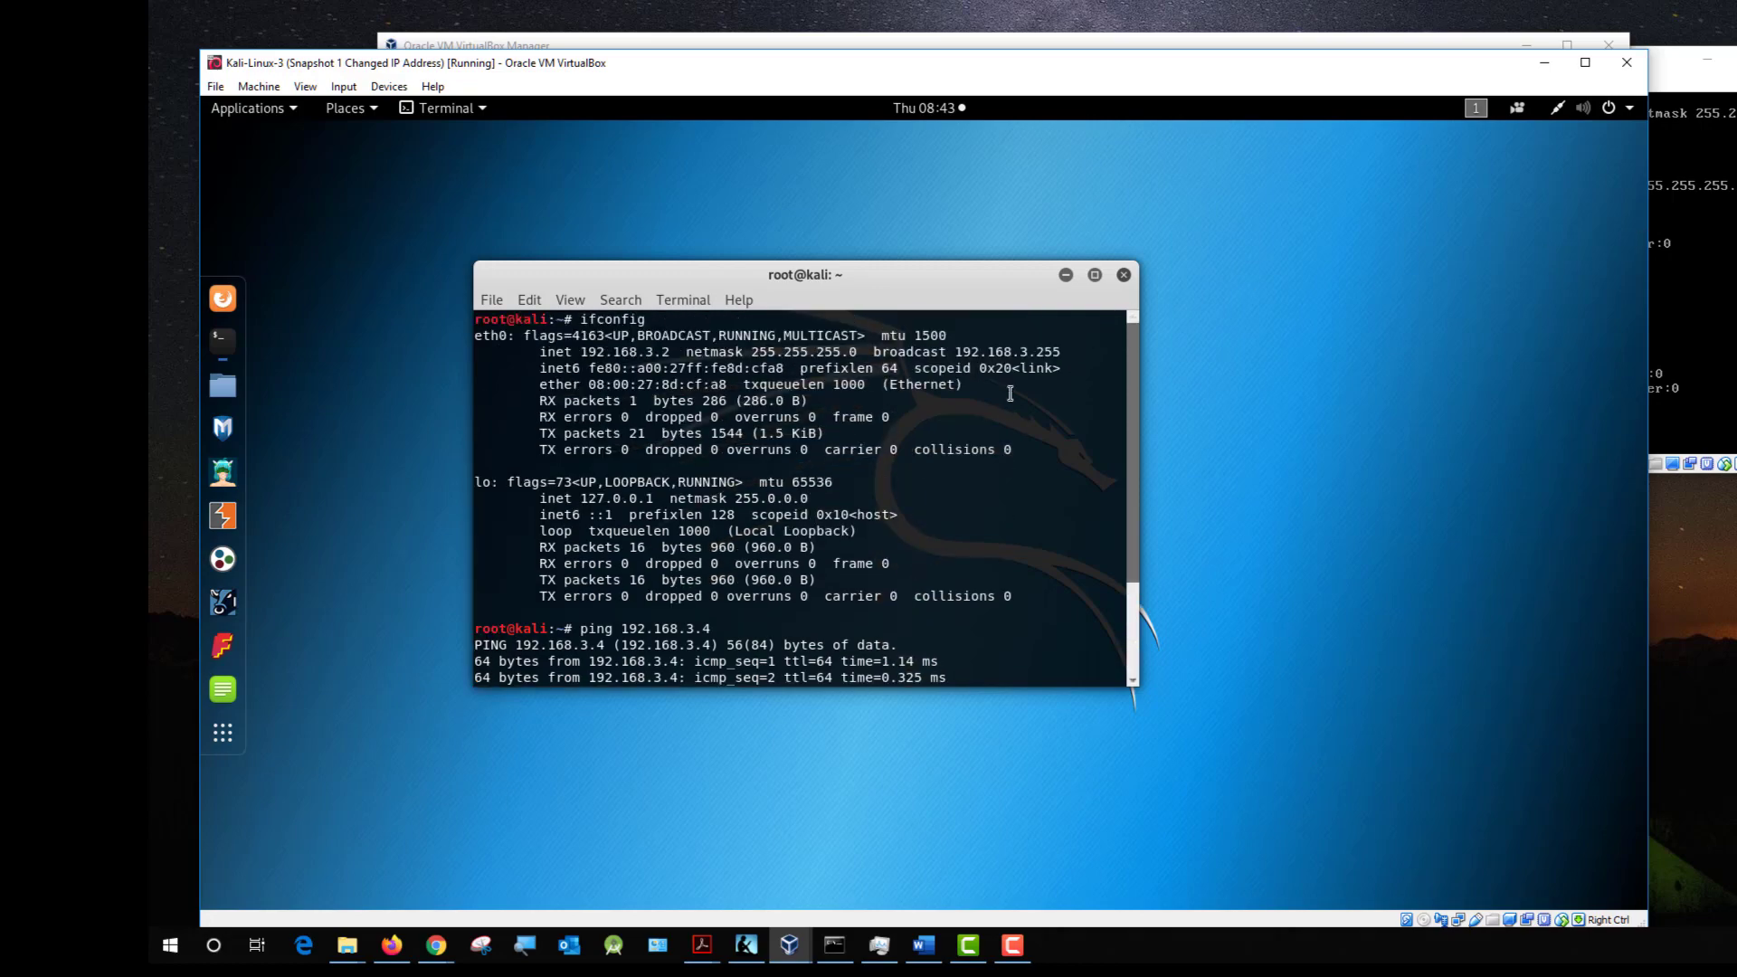
click(1661, 84)
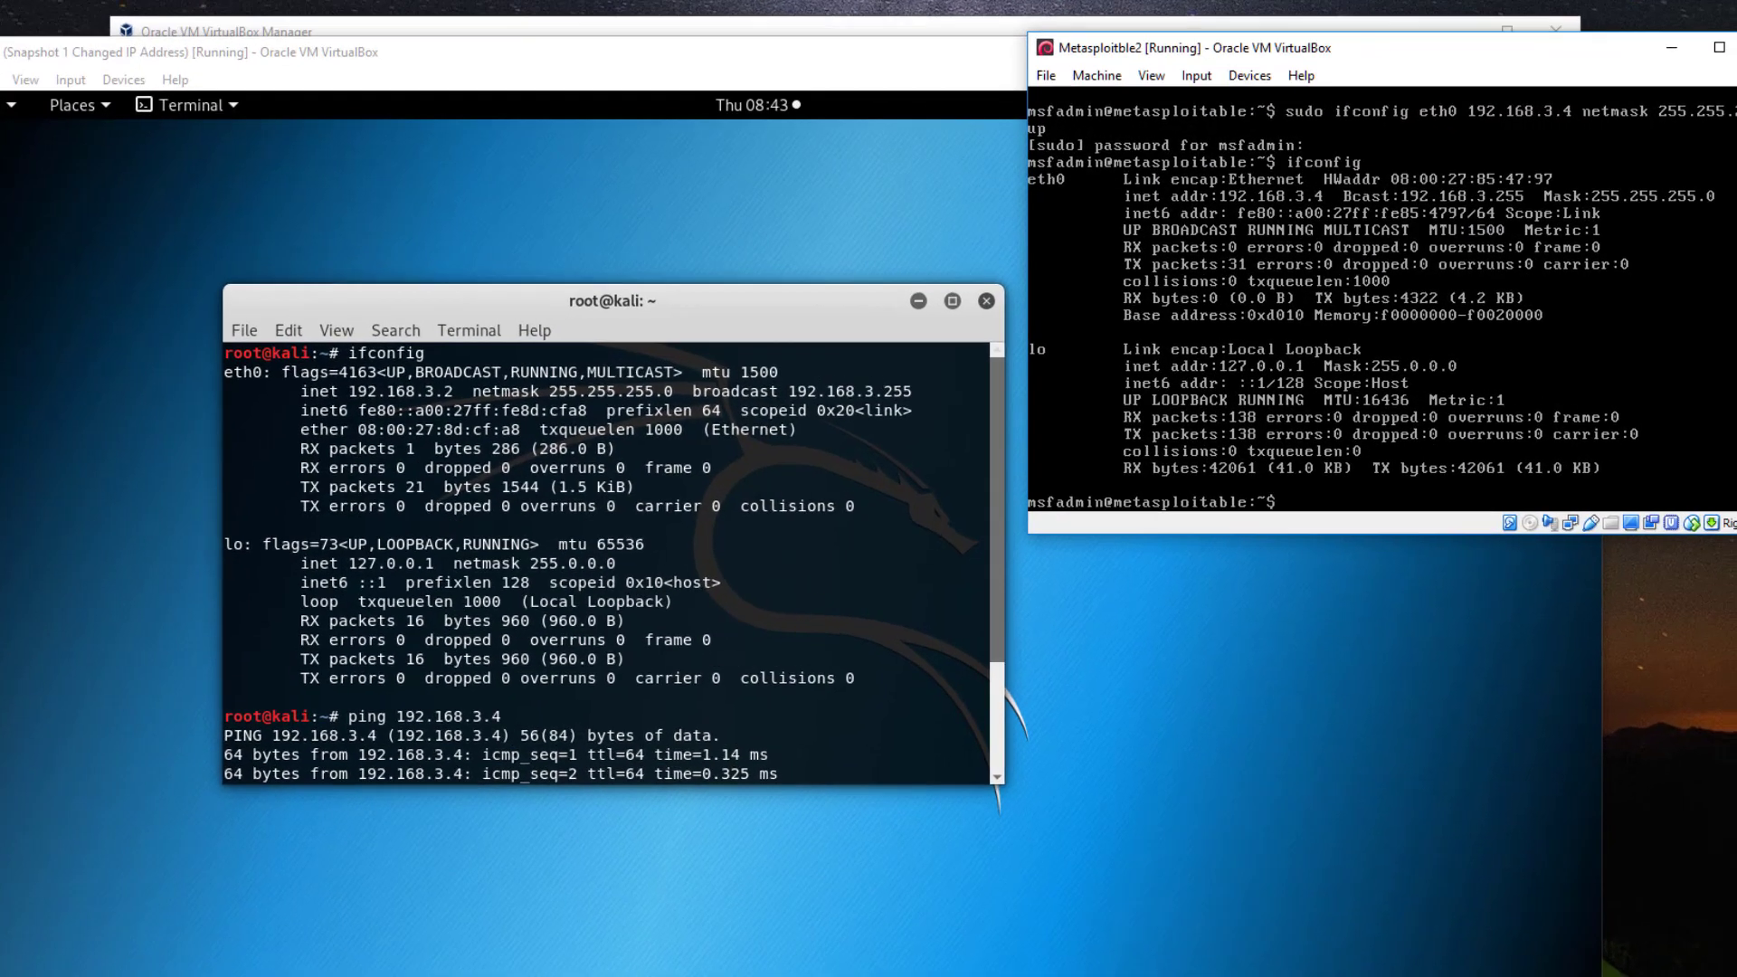
text(ping )
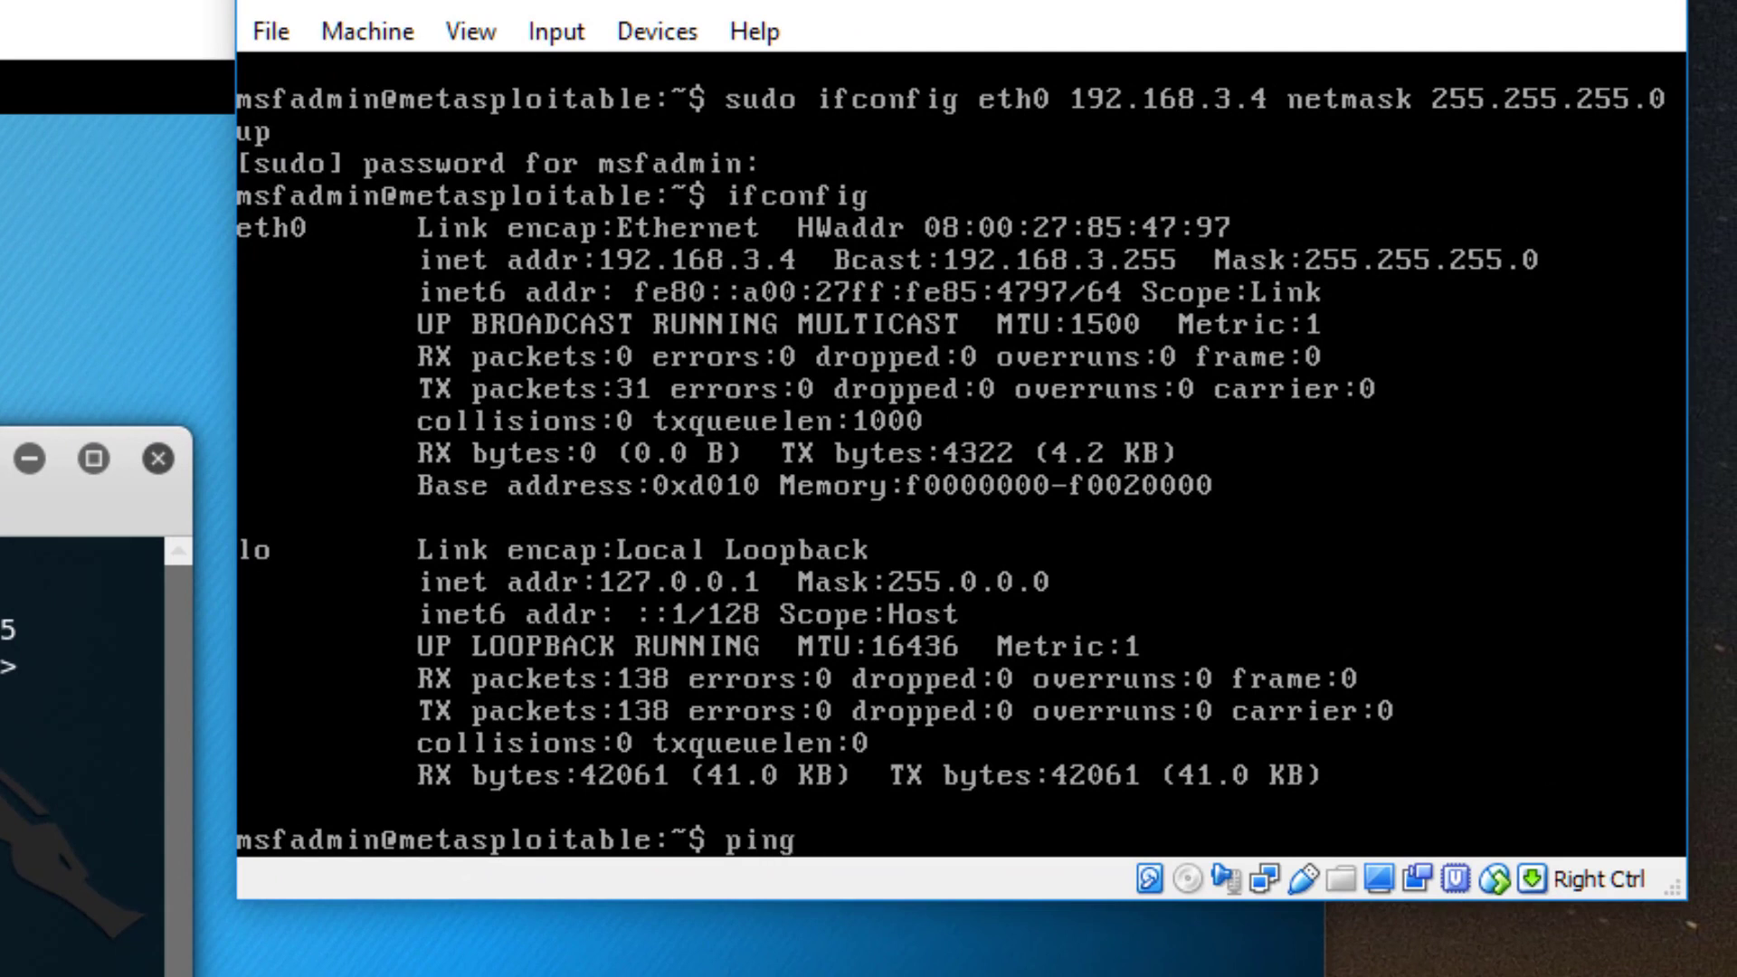
text(192.168.3.2)
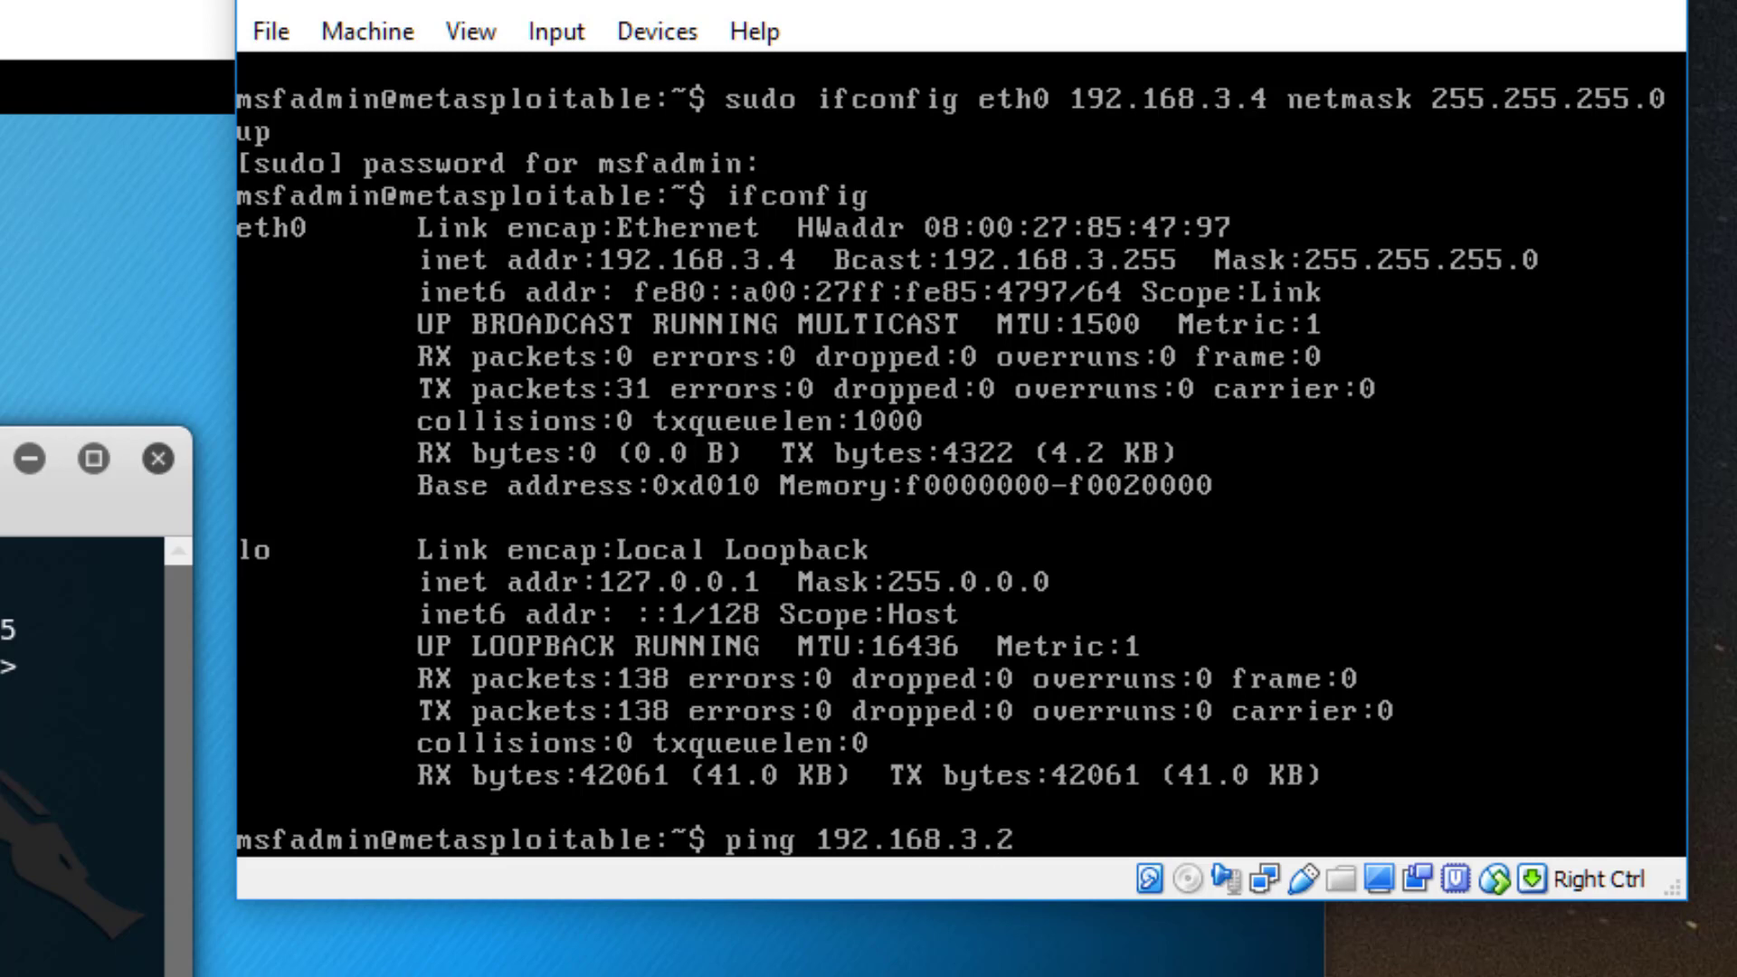
key(Return)
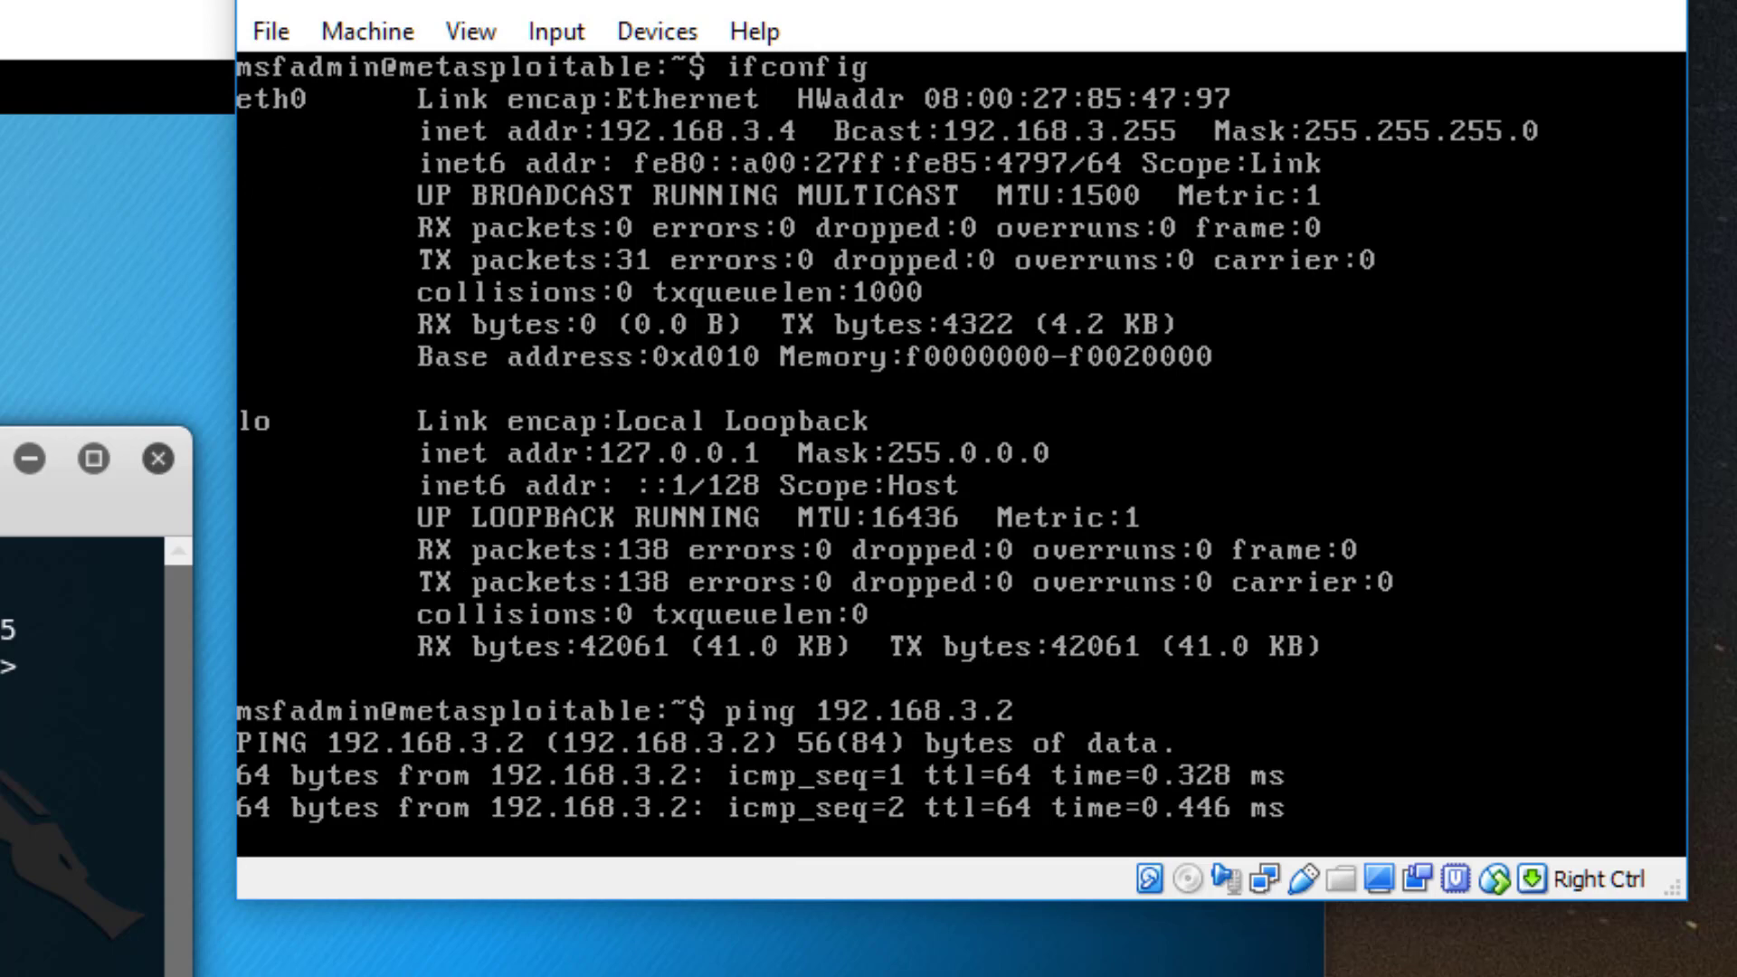